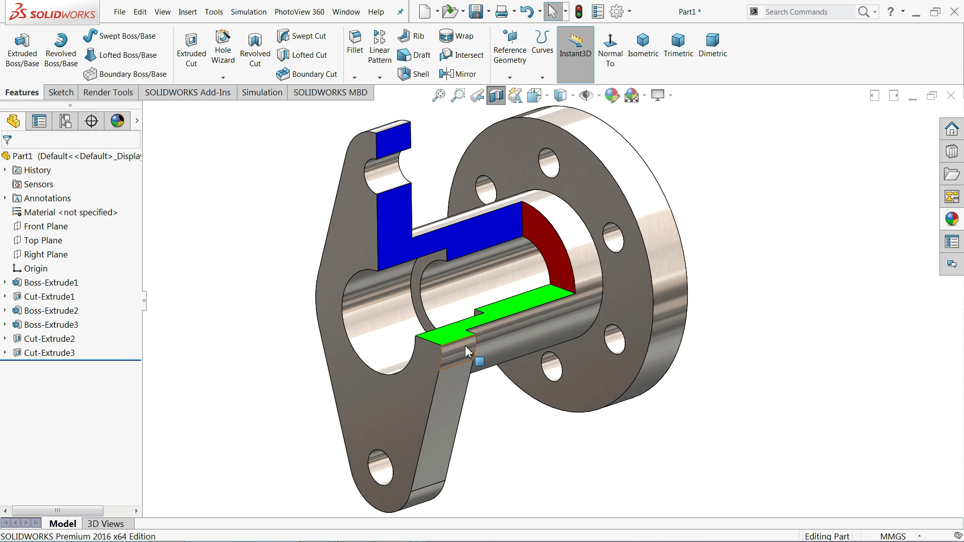
- Orbit the finished flanged support, then minimize SOLIDWORKS to reveal the reference drawing
{"action": "mouse_move", "coordinate": [299, 362]}
{"action": "middle_mouse_down"}
{"action": "mouse_move", "coordinate": [256, 342]}
{"action": "mouse_move", "coordinate": [302, 360]}
{"action": "mouse_move", "coordinate": [302, 340]}
{"action": "mouse_move", "coordinate": [302, 359]}
{"action": "mouse_move", "coordinate": [331, 354]}
{"action": "mouse_move", "coordinate": [308, 348]}
{"action": "mouse_move", "coordinate": [308, 329]}
{"action": "mouse_move", "coordinate": [312, 347]}
{"action": "mouse_move", "coordinate": [294, 357]}
{"action": "middle_mouse_up"}
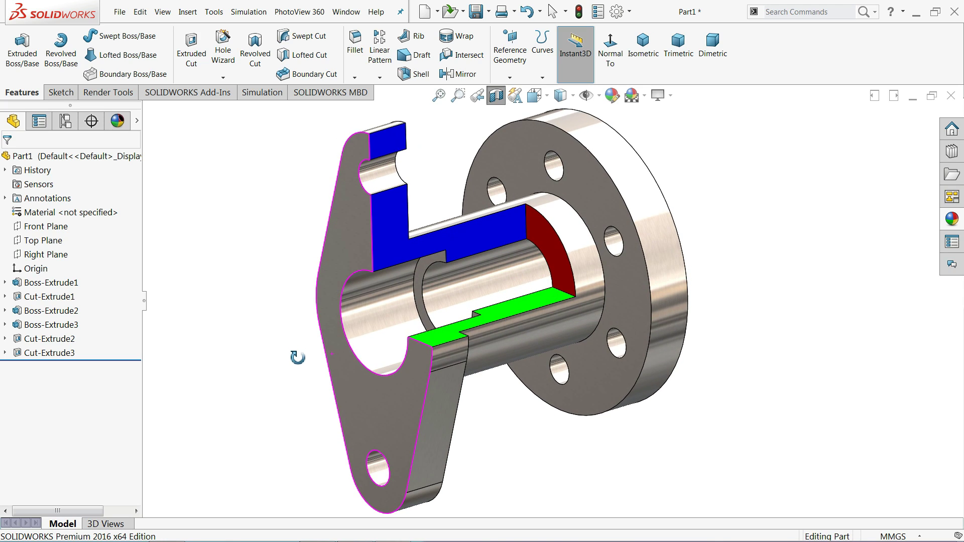
{"action": "left_click", "coordinate": [914, 15]}
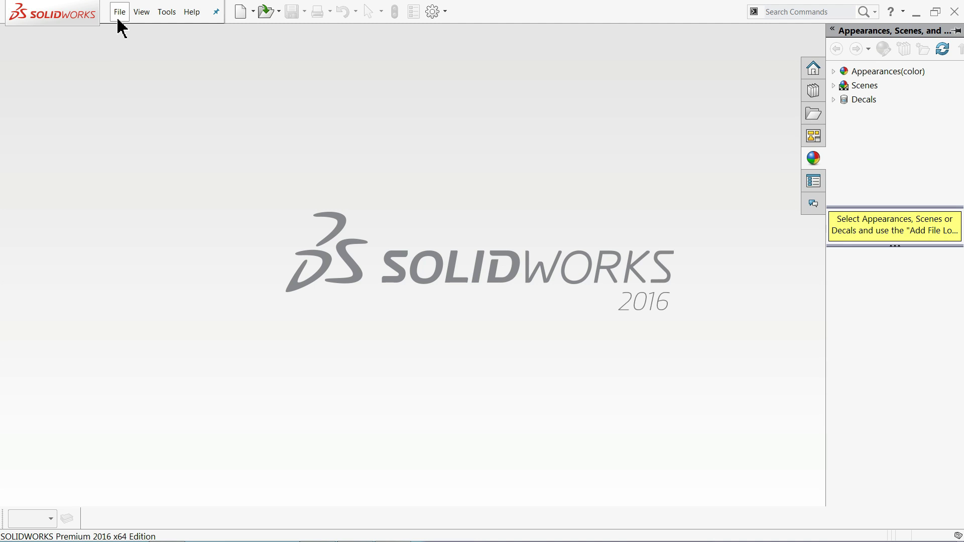
- Create a new part document, Part1
{"action": "left_click", "coordinate": [118, 13]}
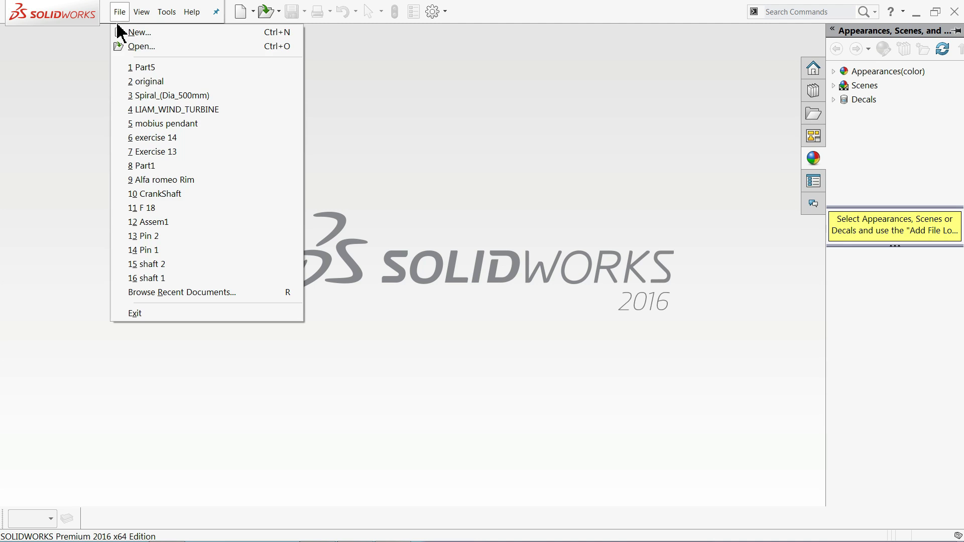
{"action": "left_click", "coordinate": [132, 33]}
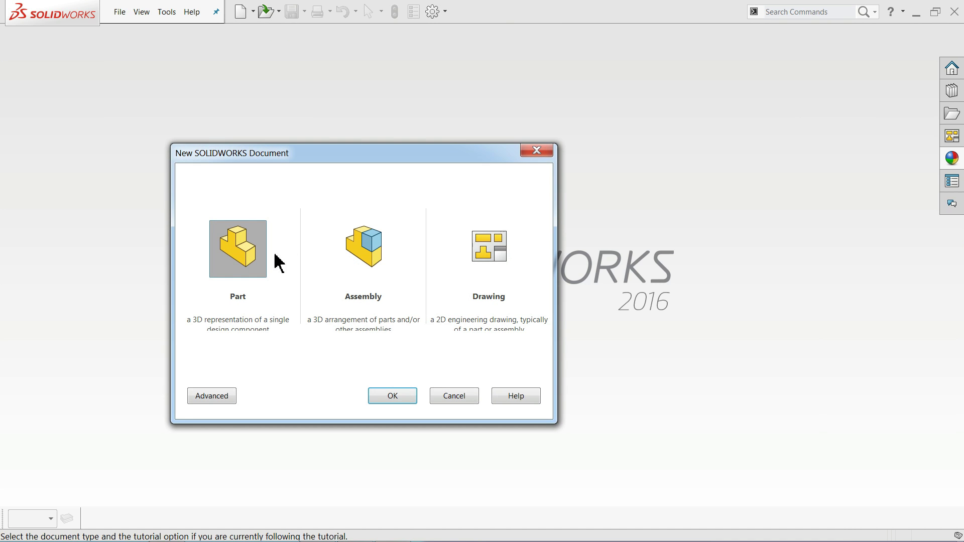
{"action": "left_click", "coordinate": [396, 400]}
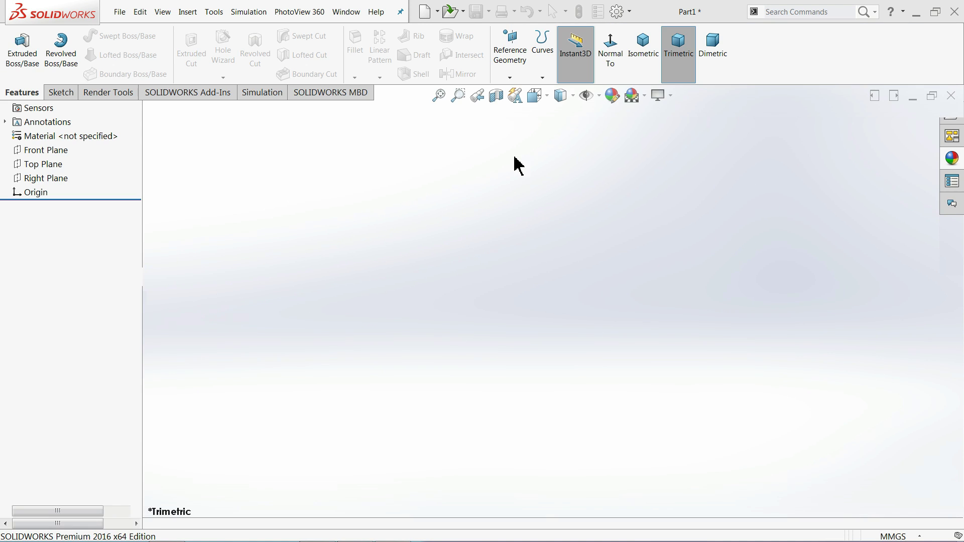
- Apply the Plain White background scene, then minimize SOLIDWORKS to check the drawing
{"action": "left_click", "coordinate": [634, 96]}
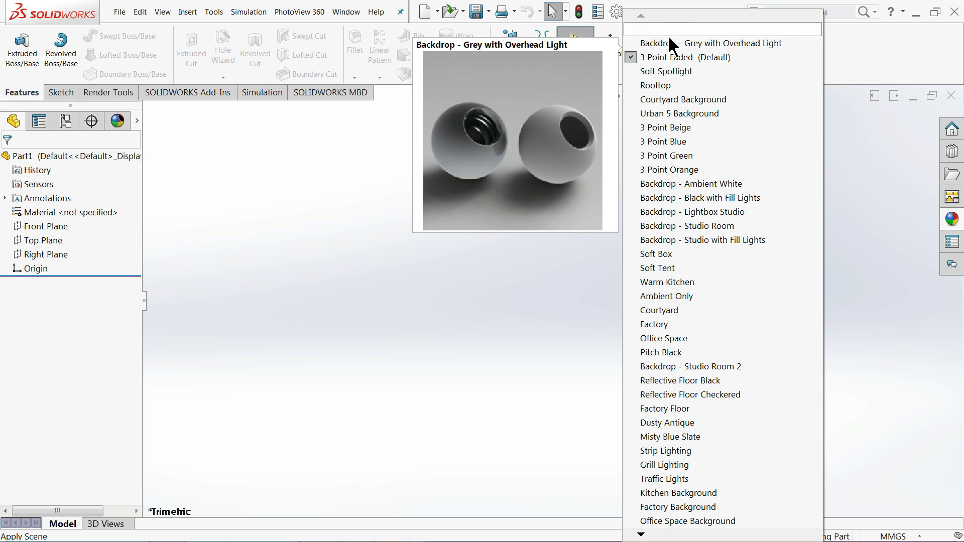
{"action": "left_click", "coordinate": [673, 39]}
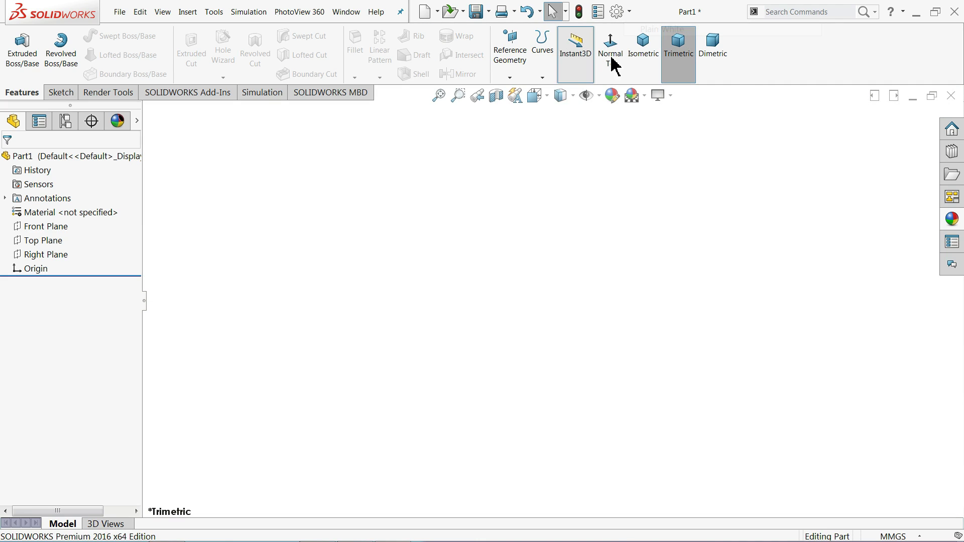
{"action": "left_click", "coordinate": [917, 15]}
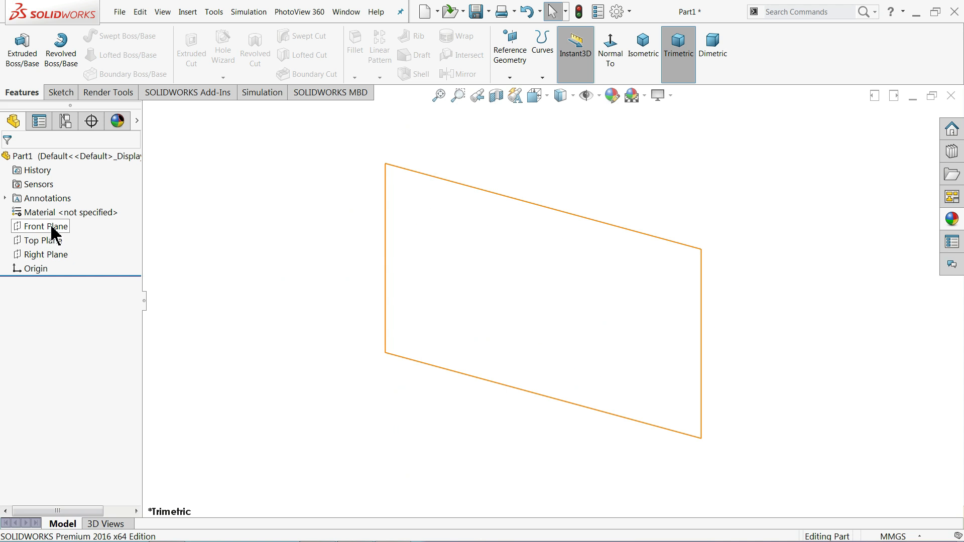
- Sketch an origin-centred Ø98 mm circle on the Front Plane and exit the sketch
{"action": "left_click", "coordinate": [53, 228]}
{"action": "left_click", "coordinate": [60, 215]}
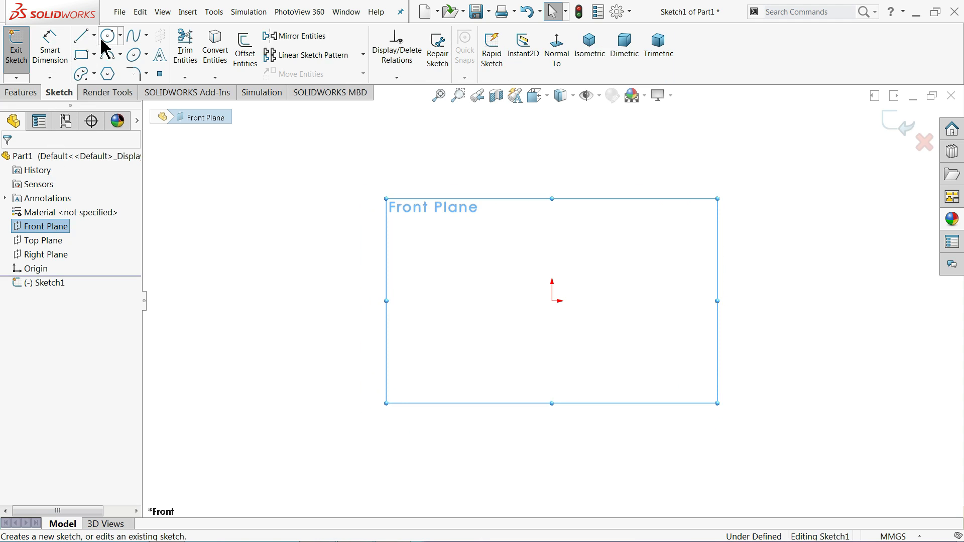
{"action": "left_click", "coordinate": [107, 35]}
{"action": "left_click", "coordinate": [552, 302]}
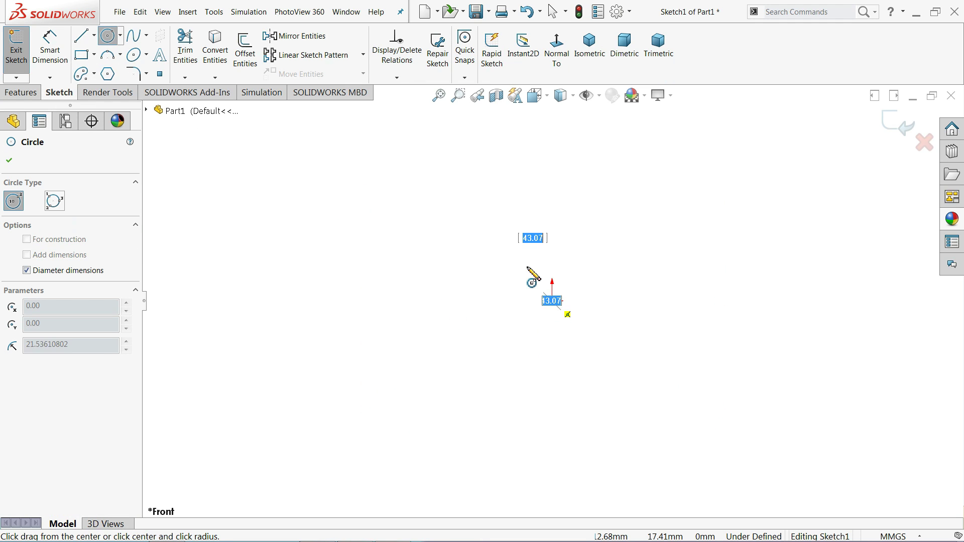
{"action": "left_click", "coordinate": [421, 171]}
{"action": "left_click", "coordinate": [51, 55]}
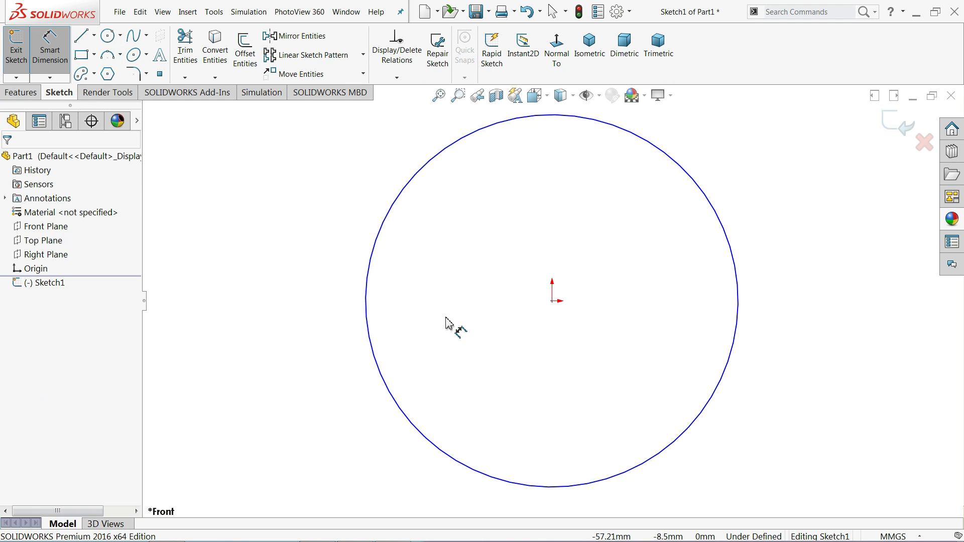
{"action": "left_click", "coordinate": [367, 307]}
{"action": "left_click", "coordinate": [314, 299]}
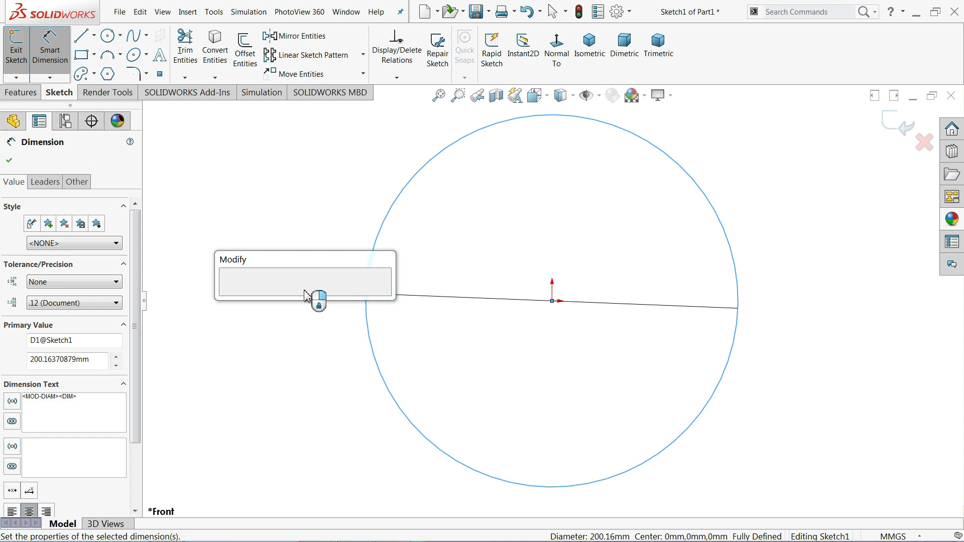
{"action": "type", "text": "98"}
{"action": "key", "text": "Return"}
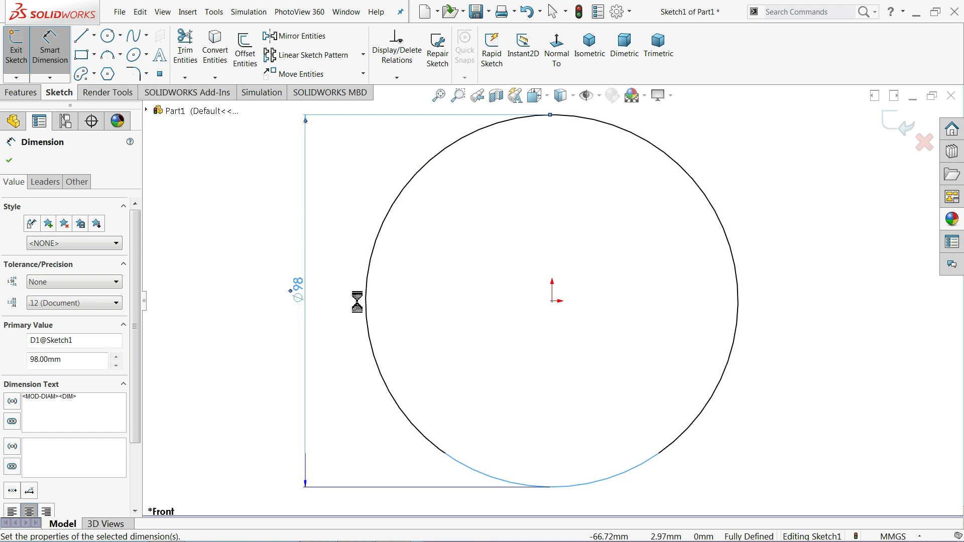
{"action": "left_click", "coordinate": [897, 122]}
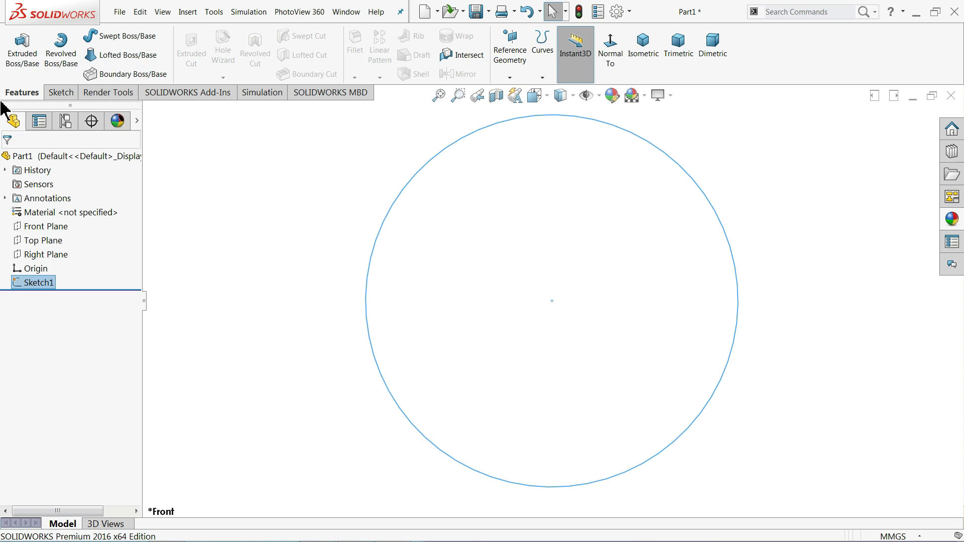
- Extrude the Ø98 circle 15 mm Blind into a disc, after briefly trying Mid Plane
{"action": "left_click", "coordinate": [25, 71]}
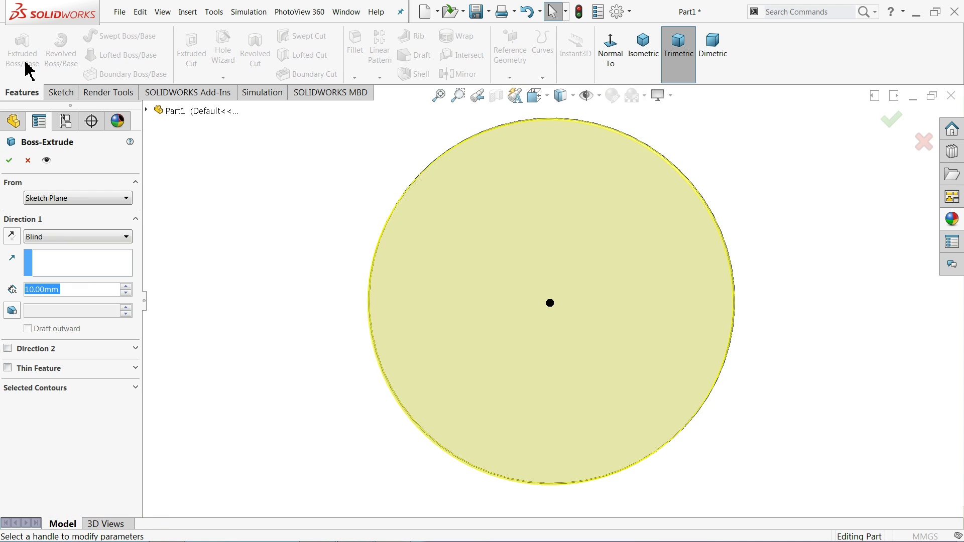
{"action": "scroll", "coordinate": [558, 322], "scroll_direction": "down", "scroll_amount": 1}
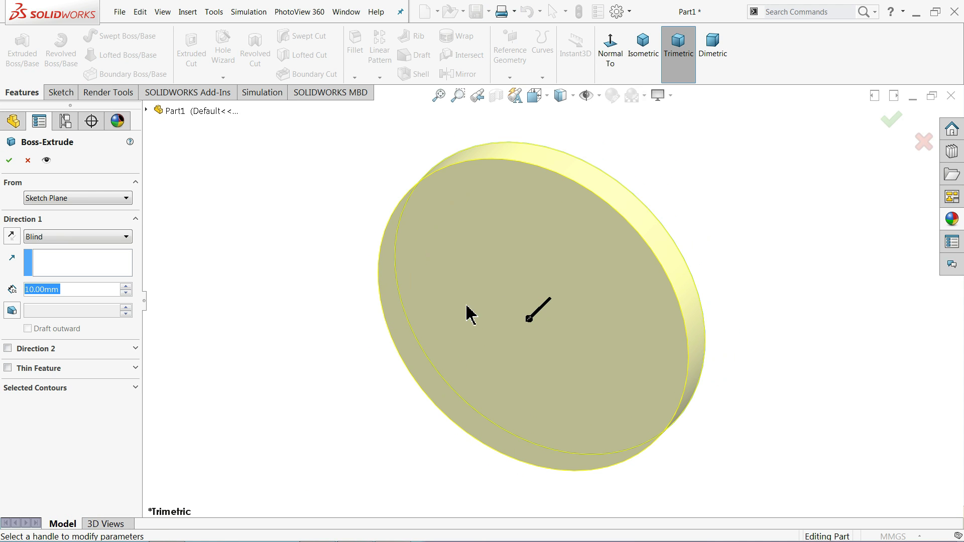
{"action": "type", "text": "15"}
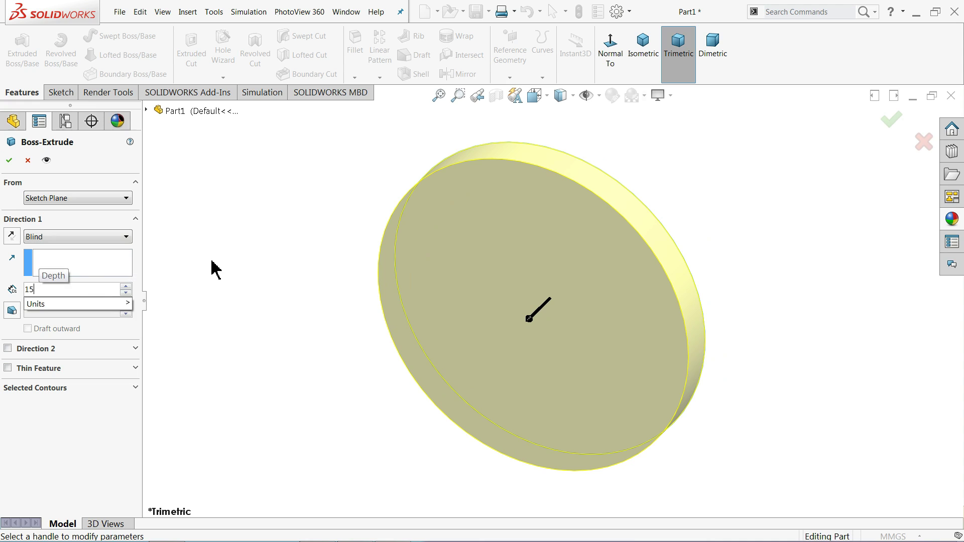
{"action": "key", "text": "Return"}
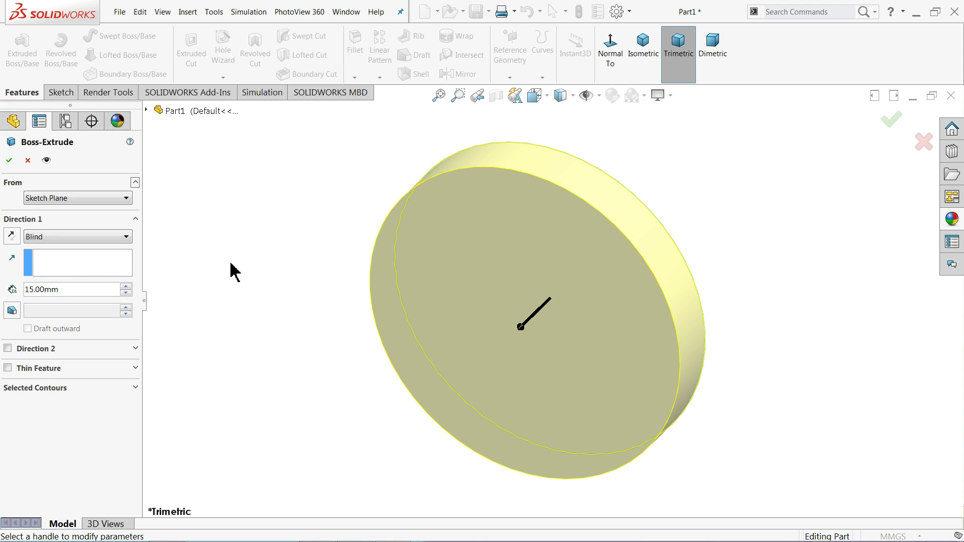
{"action": "left_click", "coordinate": [43, 238]}
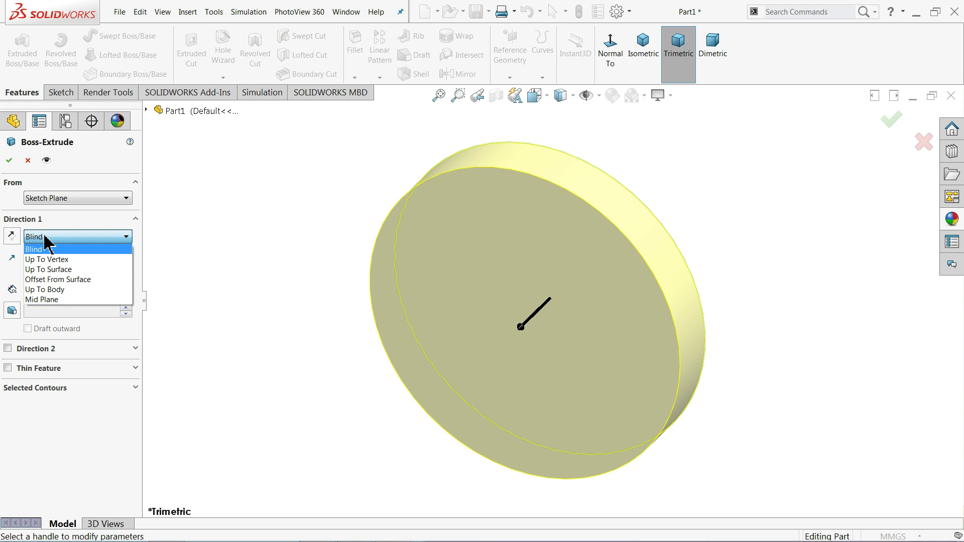
{"action": "left_click", "coordinate": [44, 300]}
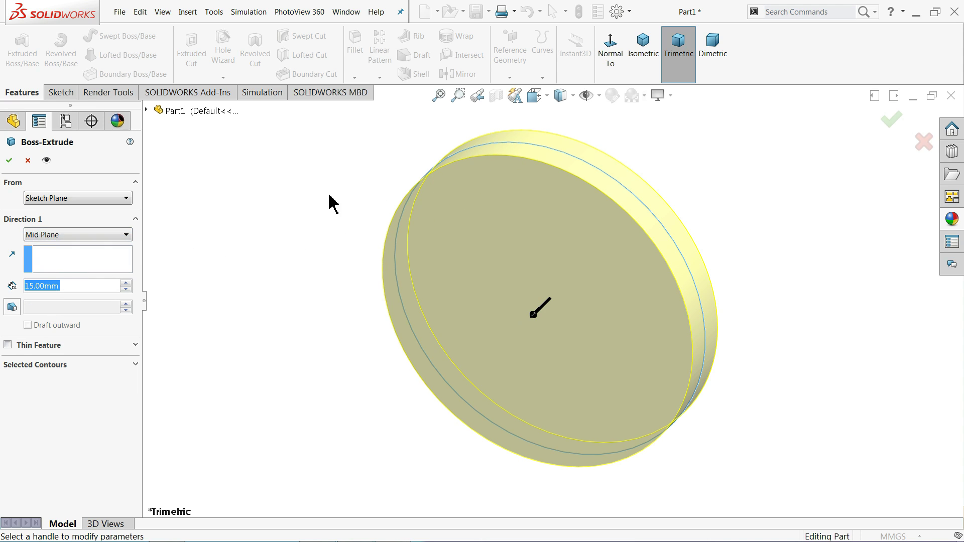
{"action": "left_click", "coordinate": [54, 240]}
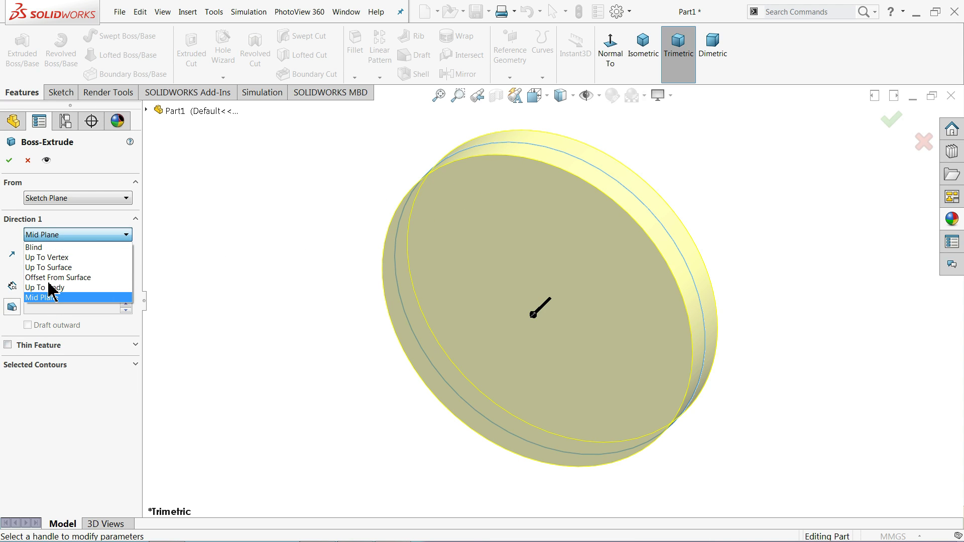
{"action": "left_click", "coordinate": [55, 247]}
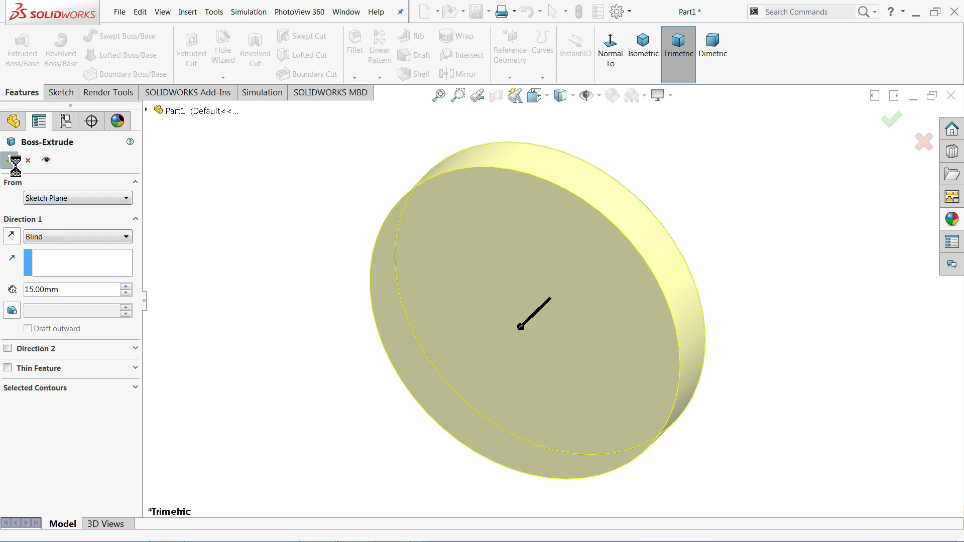
{"action": "left_click", "coordinate": [9, 161]}
{"action": "scroll", "coordinate": [446, 204], "scroll_direction": "down", "scroll_amount": 8}
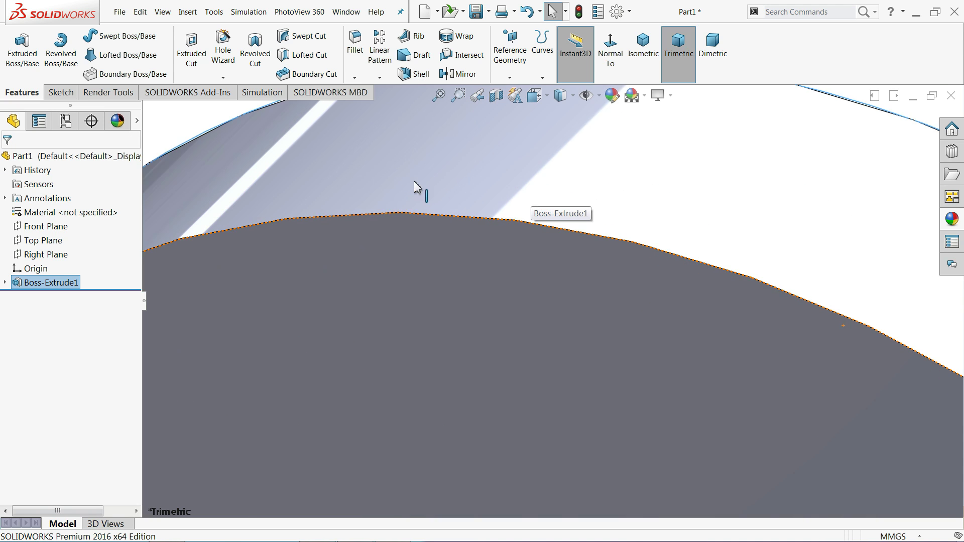
- Raise the document's shaded and wireframe image quality sliders to High
{"action": "scroll", "coordinate": [387, 216], "scroll_direction": "up", "scroll_amount": 5}
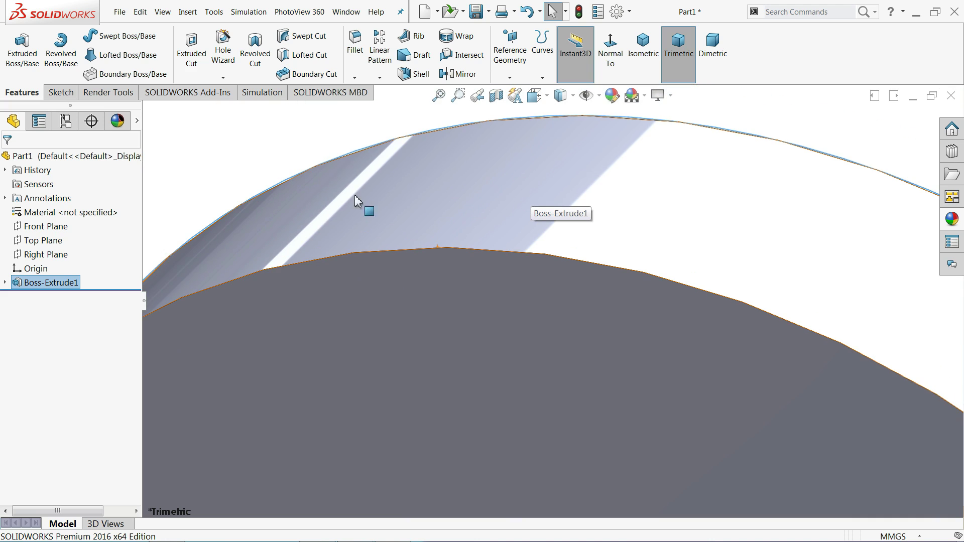
{"action": "left_click", "coordinate": [617, 11]}
{"action": "left_click", "coordinate": [173, 93]}
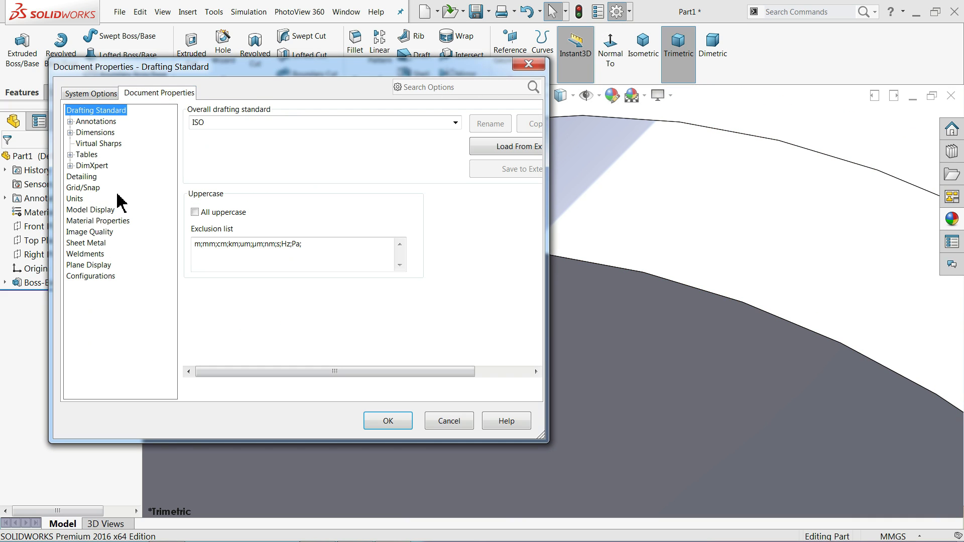
{"action": "left_click", "coordinate": [99, 233]}
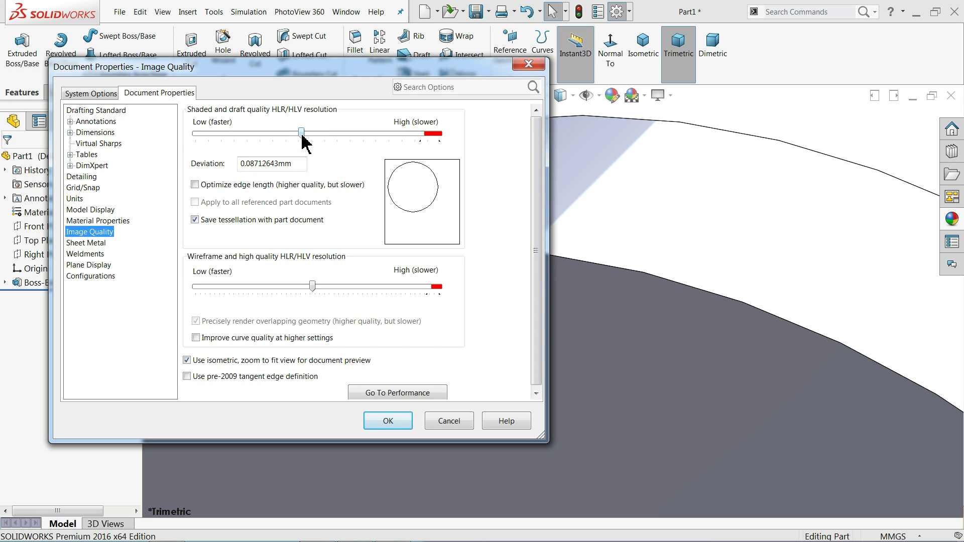
{"action": "left_click_drag", "start_coordinate": [302, 133], "coordinate": [466, 147]}
{"action": "left_click_drag", "start_coordinate": [312, 293], "coordinate": [439, 294]}
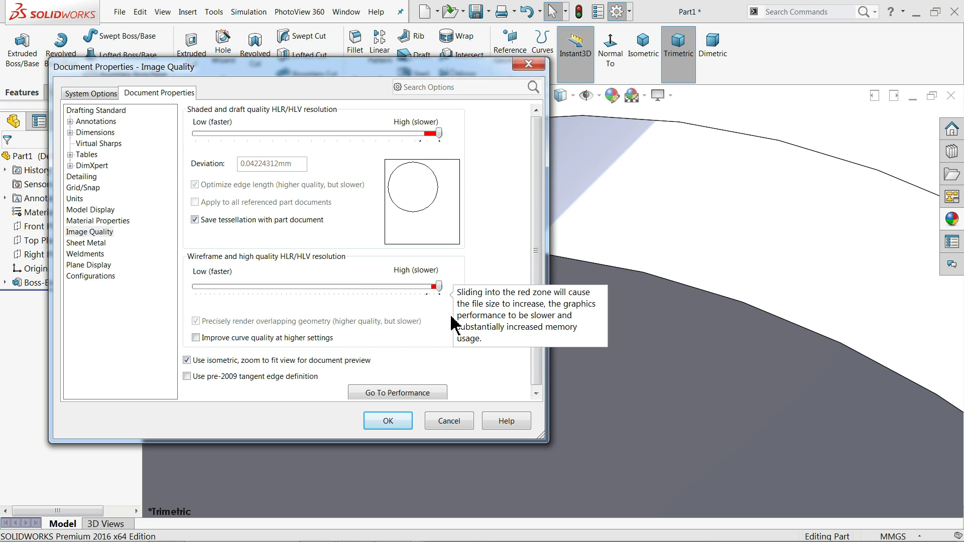
{"action": "left_click", "coordinate": [388, 421]}
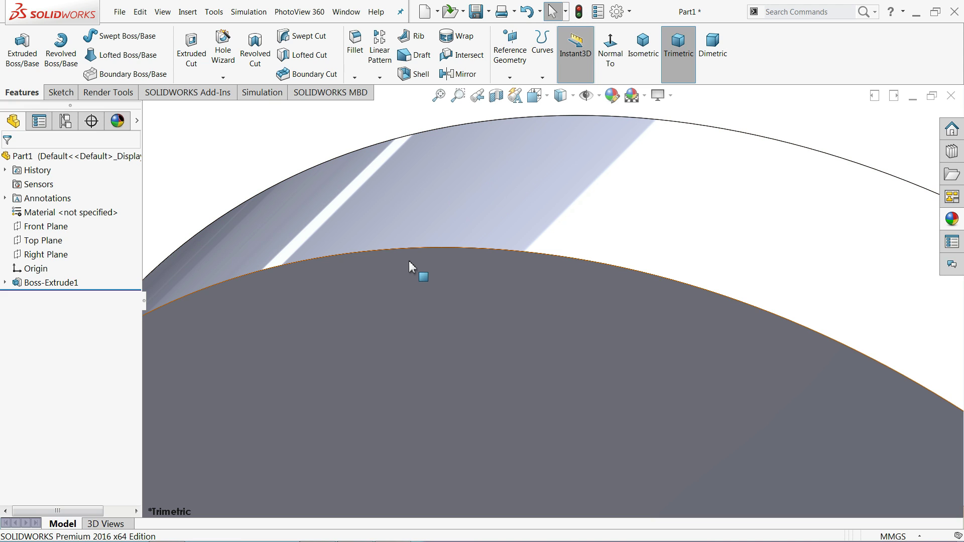
{"action": "scroll", "coordinate": [411, 241], "scroll_direction": "up", "scroll_amount": 10}
- Start a sketch on the disc's front face, view it Normal To, and draw an origin-centred circle
{"action": "scroll", "coordinate": [511, 365], "scroll_direction": "down", "scroll_amount": 5}
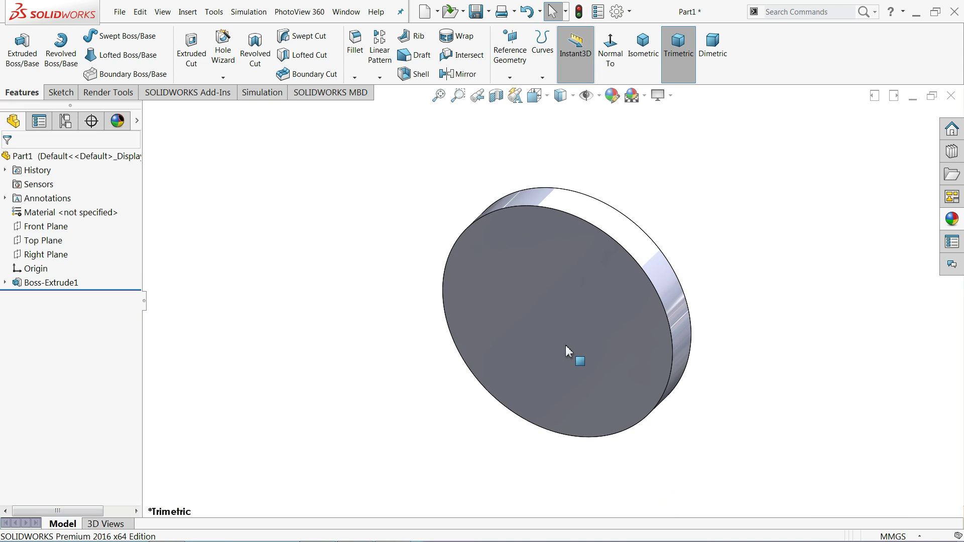
{"action": "left_click", "coordinate": [502, 282]}
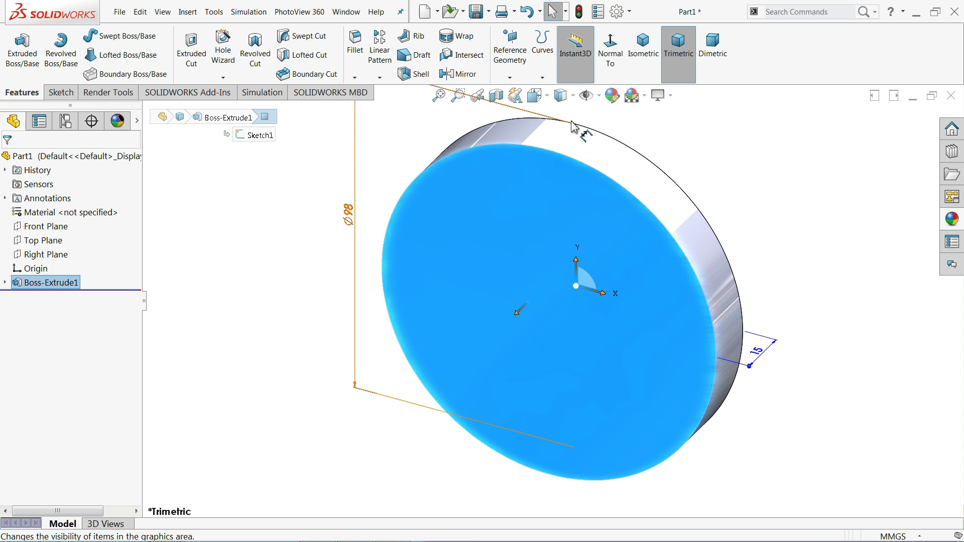
{"action": "left_click", "coordinate": [59, 93]}
{"action": "left_click", "coordinate": [16, 44]}
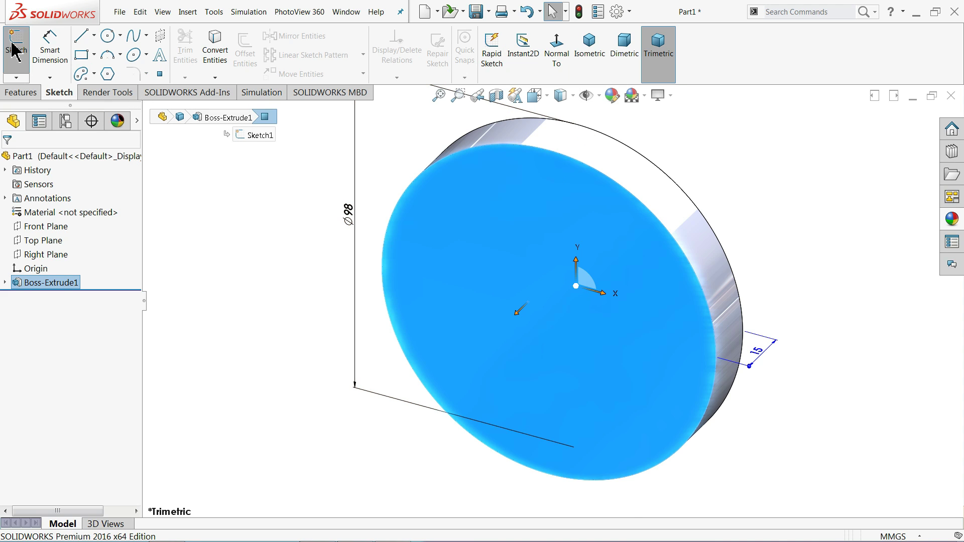
{"action": "left_click", "coordinate": [554, 44]}
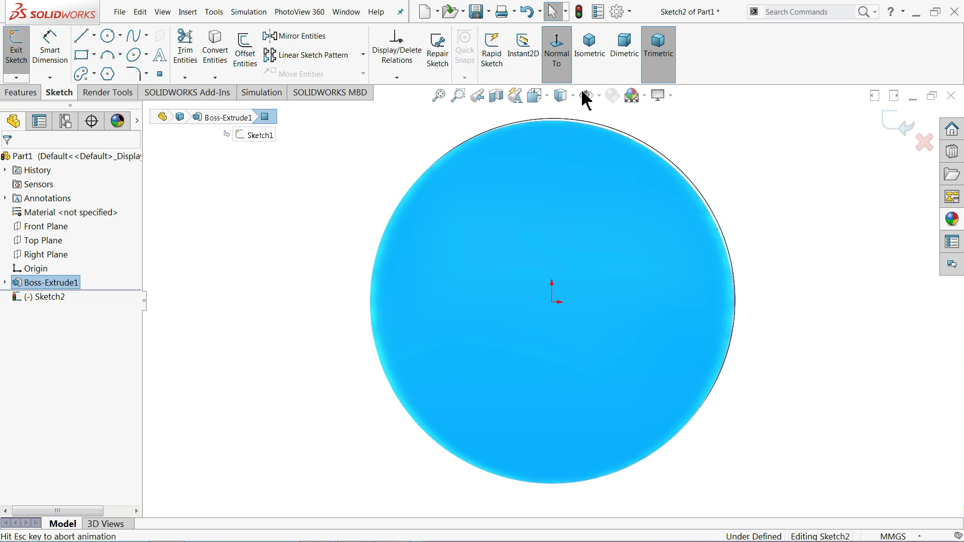
{"action": "left_click", "coordinate": [108, 36]}
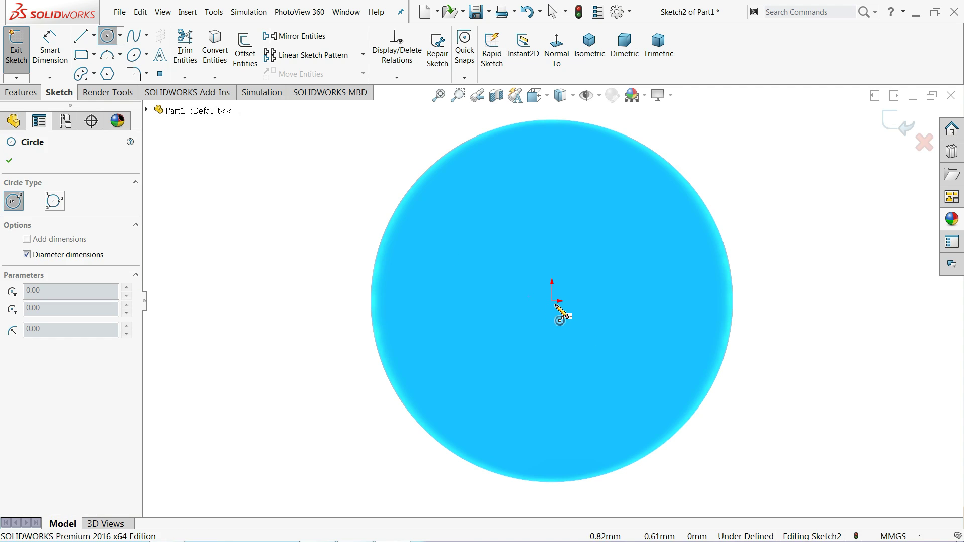
{"action": "left_click", "coordinate": [552, 301]}
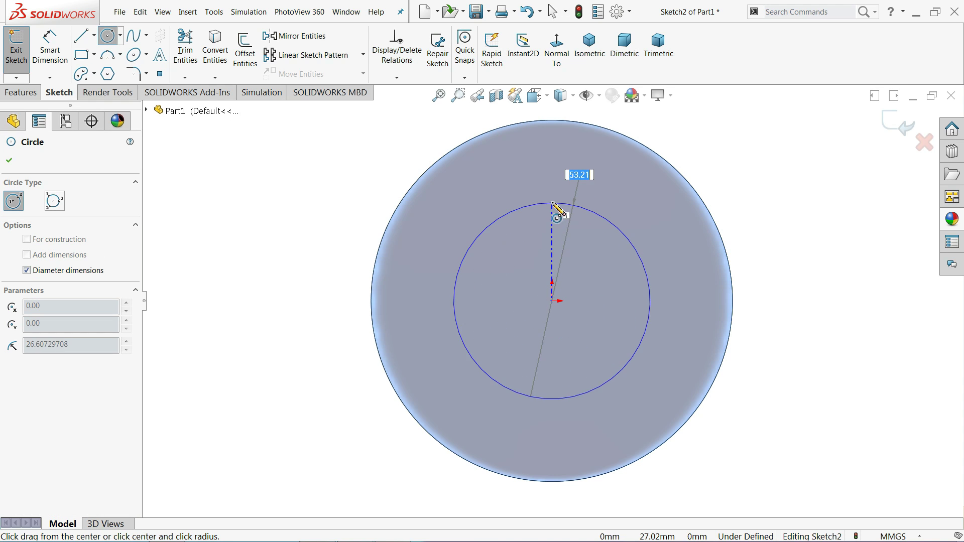
{"action": "left_click", "coordinate": [552, 168]}
- Dimension the origin circle to Ø70 and make it construction geometry
{"action": "left_click", "coordinate": [49, 48]}
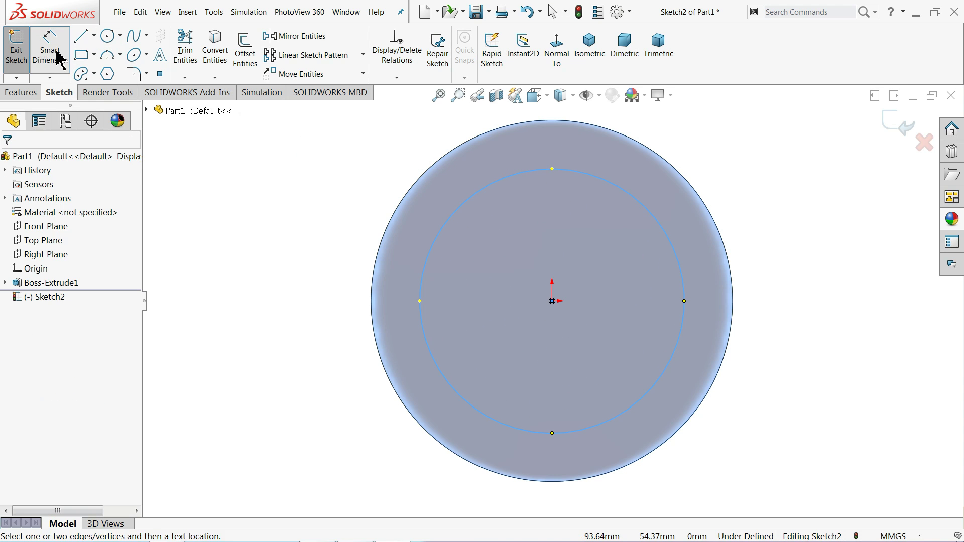
{"action": "left_click", "coordinate": [421, 300]}
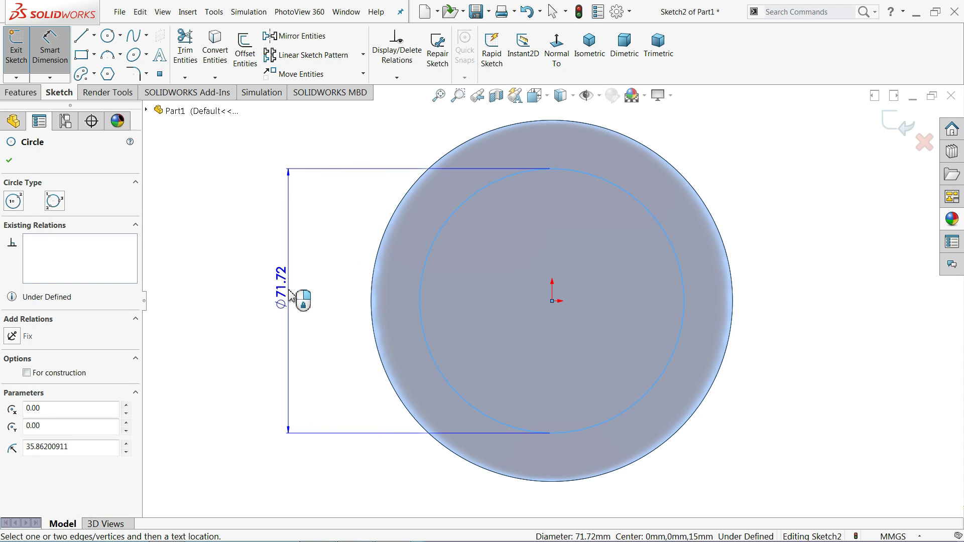
{"action": "left_click", "coordinate": [301, 296]}
{"action": "type", "text": "70"}
{"action": "key", "text": "Return"}
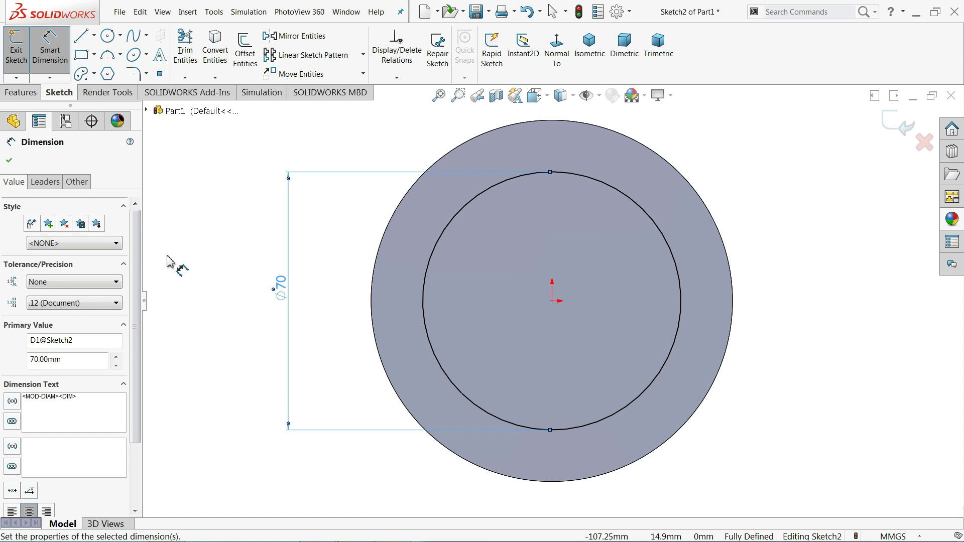
{"action": "left_click", "coordinate": [219, 190]}
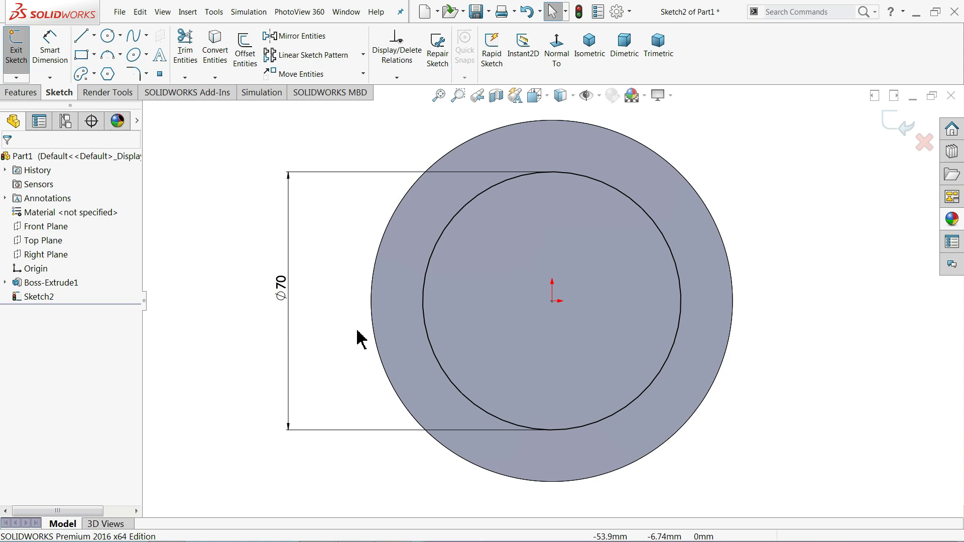
{"action": "left_click", "coordinate": [421, 313]}
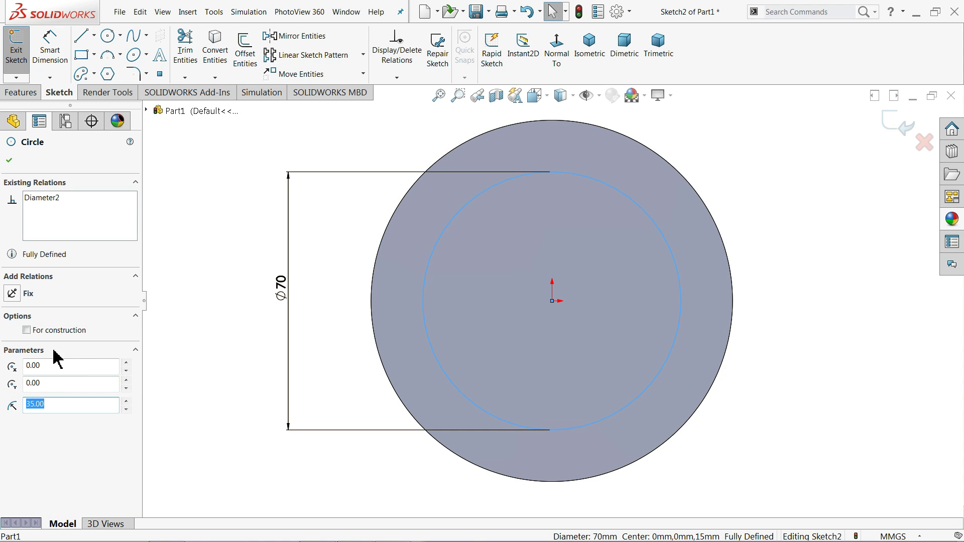
{"action": "left_click", "coordinate": [27, 331]}
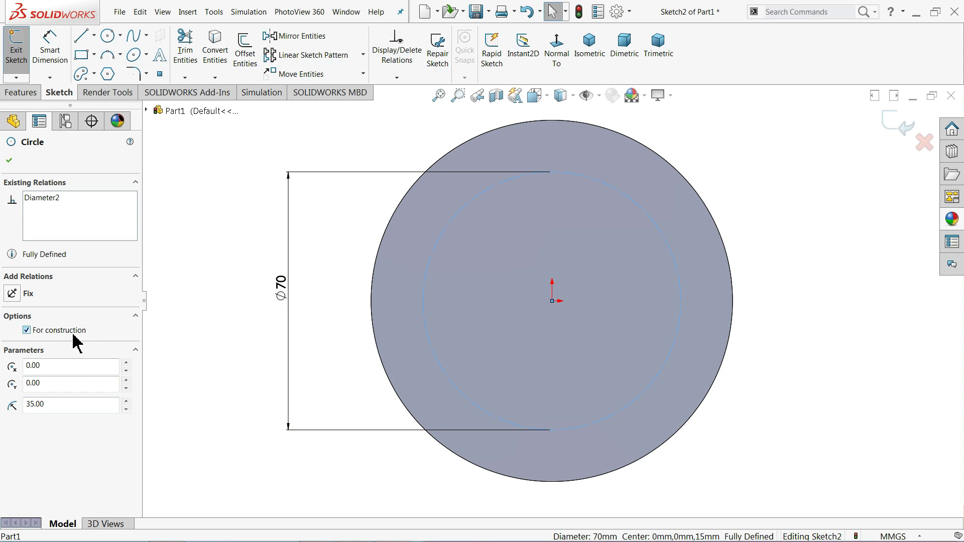
{"action": "left_click", "coordinate": [9, 161]}
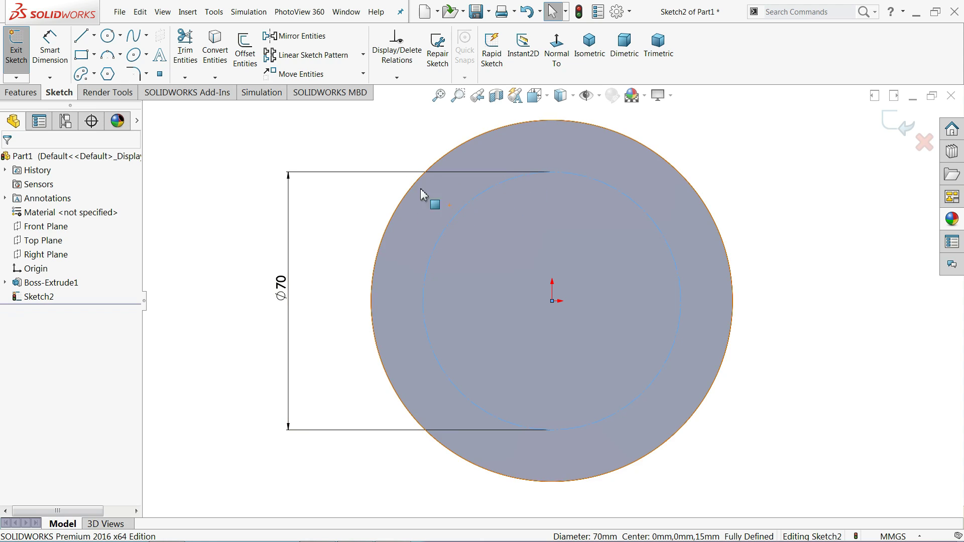
- Draw a Ø10 circle centred on the construction circle's top point
{"action": "left_click", "coordinate": [108, 36]}
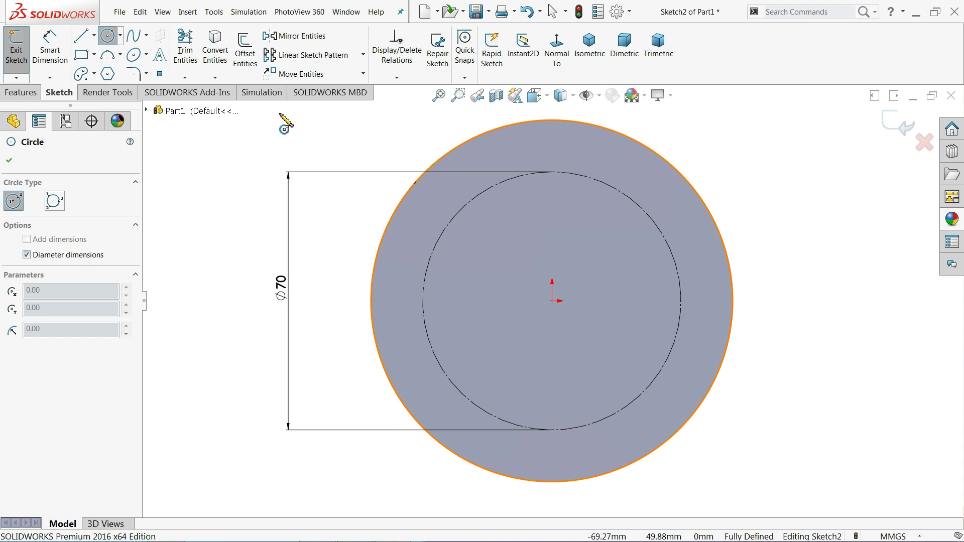
{"action": "left_click", "coordinate": [552, 171]}
{"action": "left_click", "coordinate": [573, 151]}
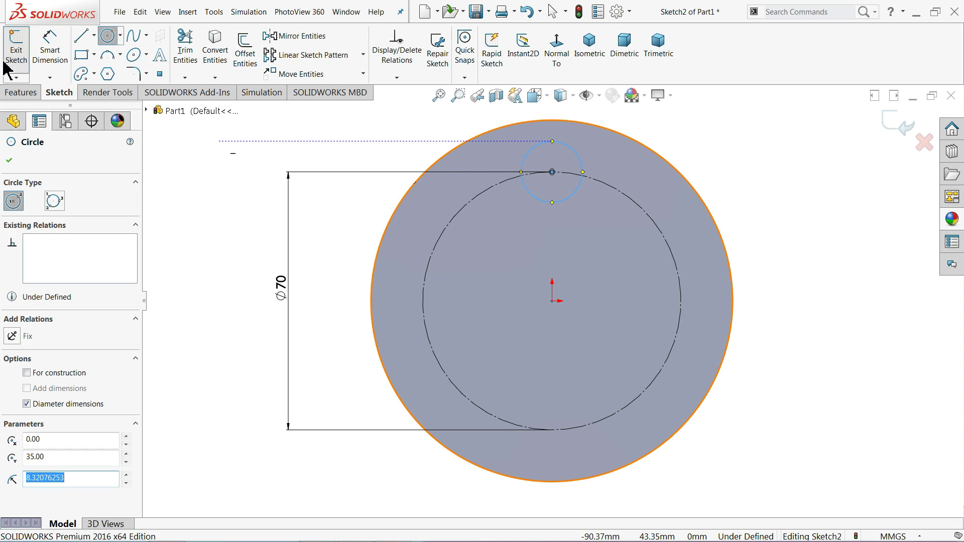
{"action": "left_click", "coordinate": [50, 50]}
{"action": "left_click", "coordinate": [523, 163]}
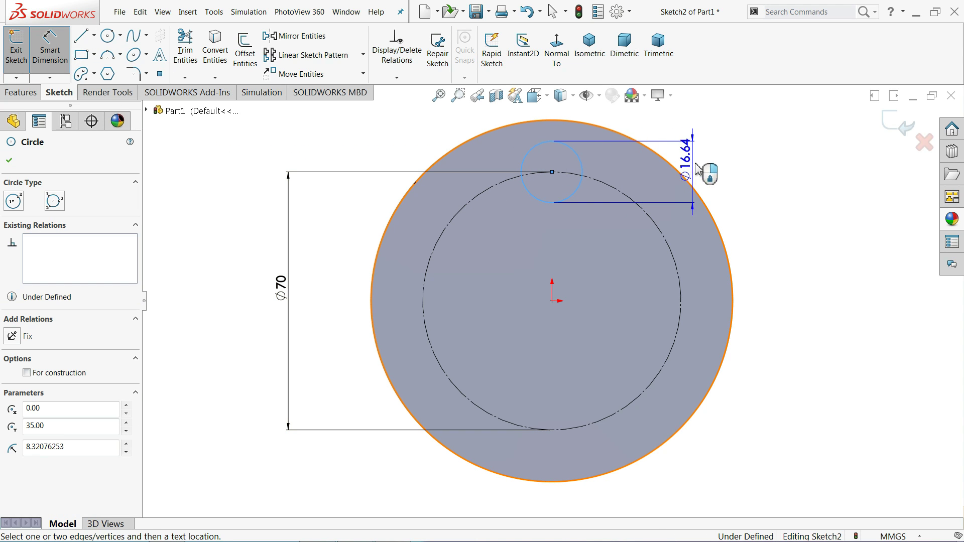
{"action": "left_click", "coordinate": [738, 181]}
{"action": "type", "text": "10"}
{"action": "key", "text": "Return"}
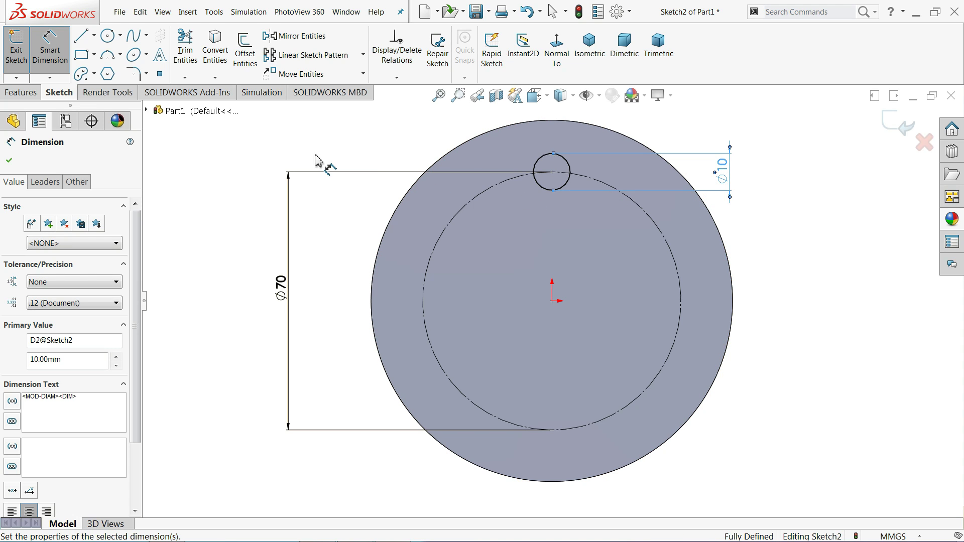
{"action": "left_click", "coordinate": [9, 160]}
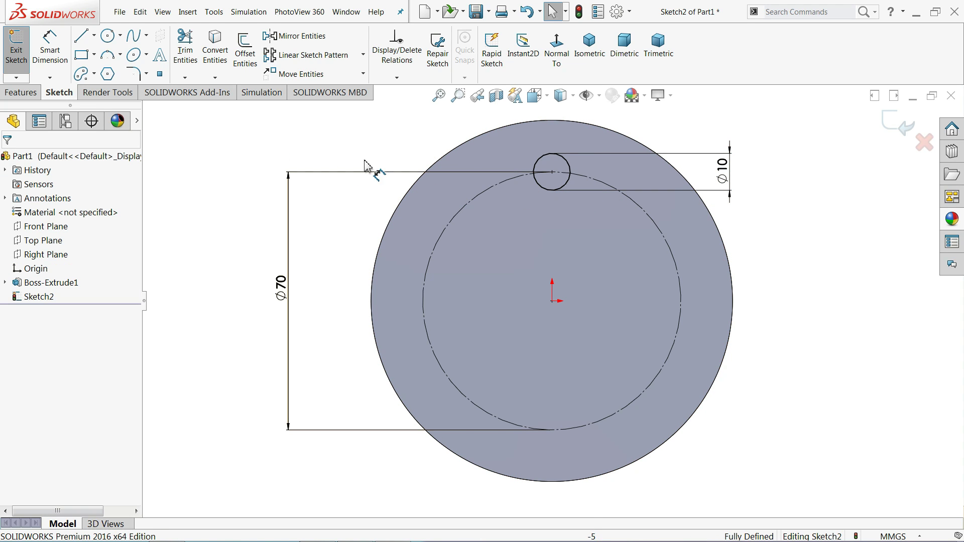
{"action": "left_click", "coordinate": [363, 55]}
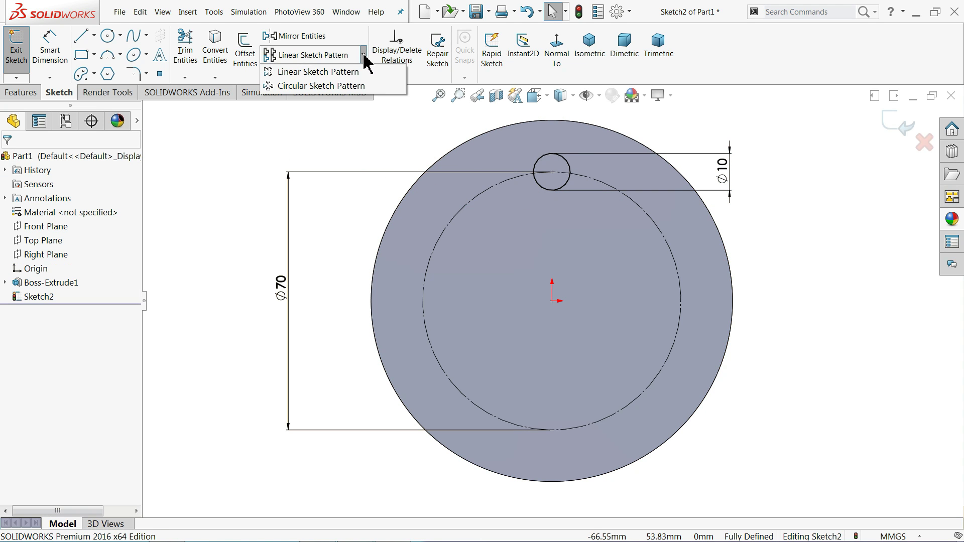
{"action": "left_click", "coordinate": [307, 87]}
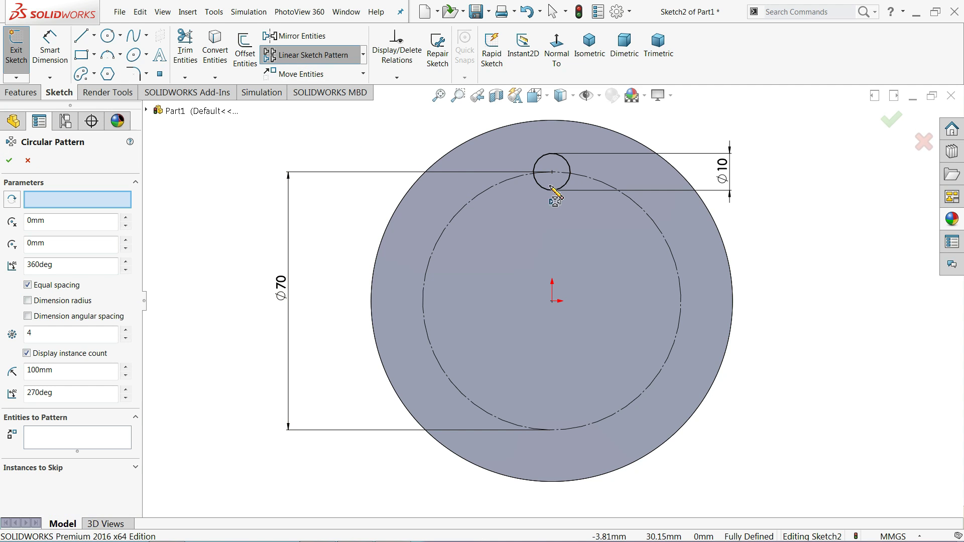
- Circular-pattern the Ø10 circle into 6 equally spaced instances
{"action": "left_click", "coordinate": [60, 439]}
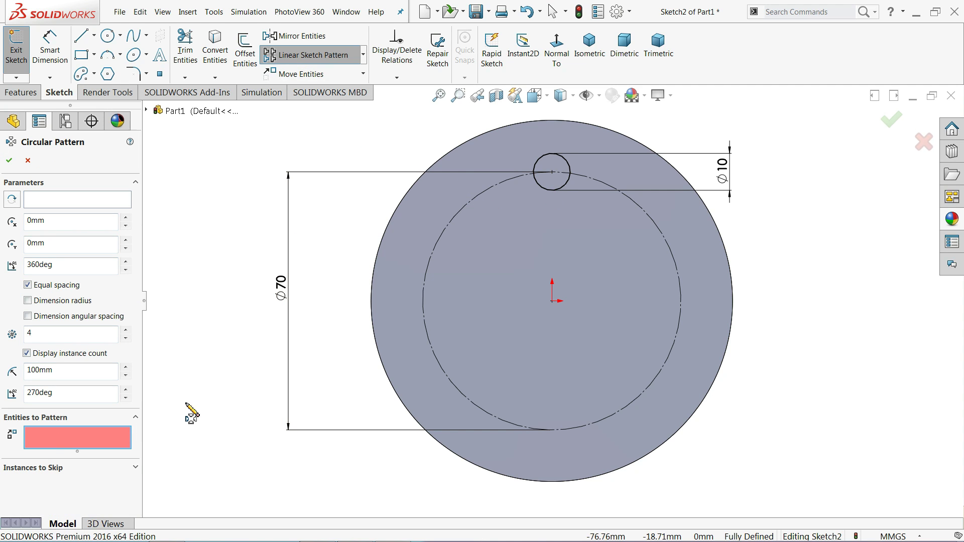
{"action": "left_click", "coordinate": [571, 181]}
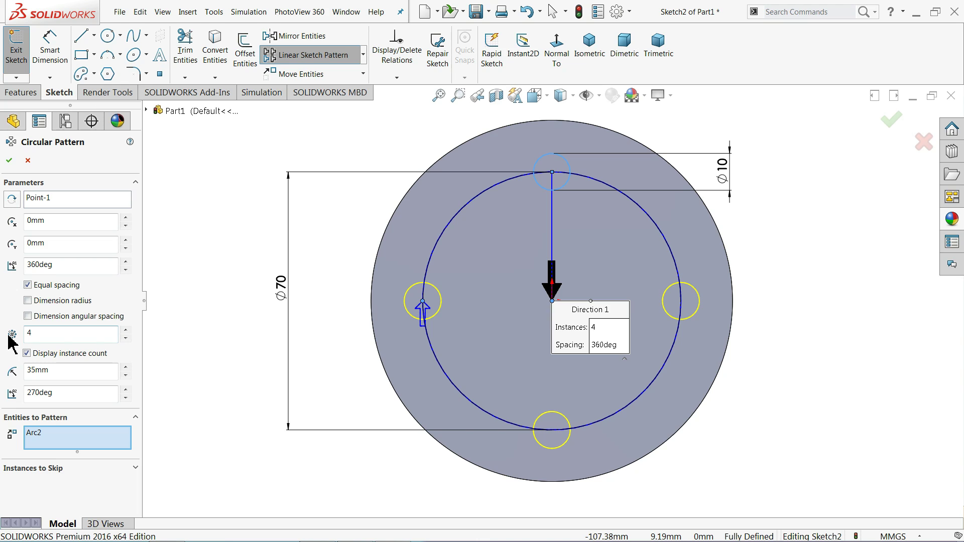
{"action": "left_click", "coordinate": [126, 331]}
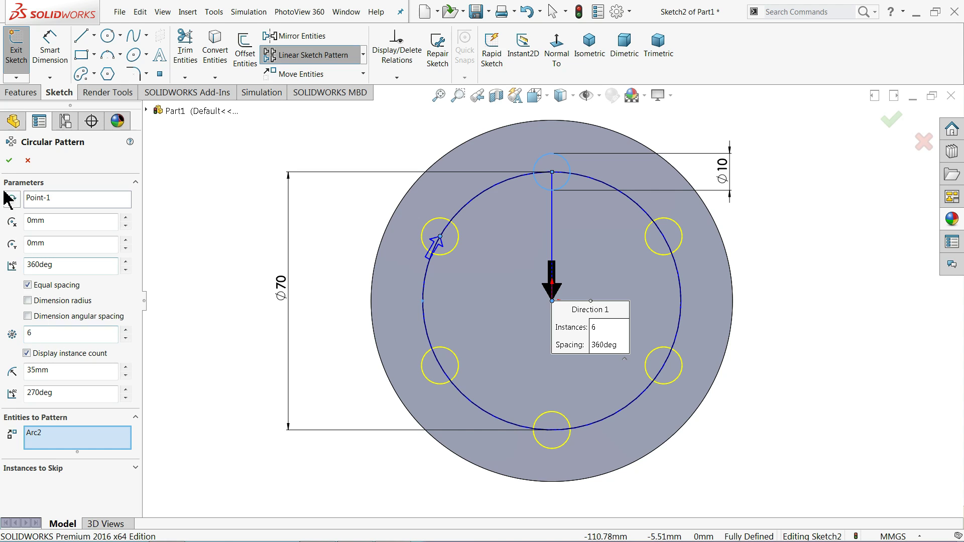
{"action": "left_click", "coordinate": [5, 163]}
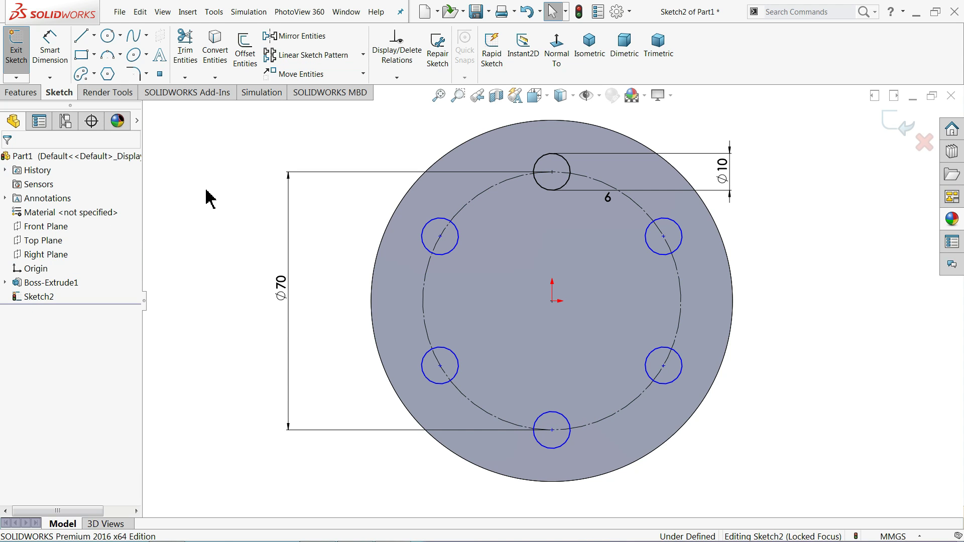
{"action": "left_click", "coordinate": [395, 79]}
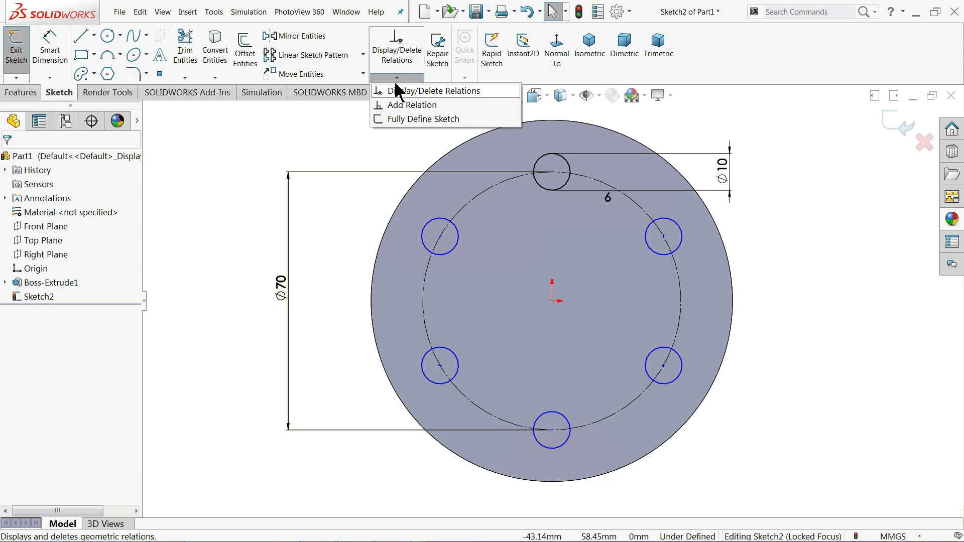
- Fully define Sketch2 with Fully Define Sketch's Calculate, then exit the sketch
{"action": "left_click", "coordinate": [400, 121]}
{"action": "left_click", "coordinate": [65, 235]}
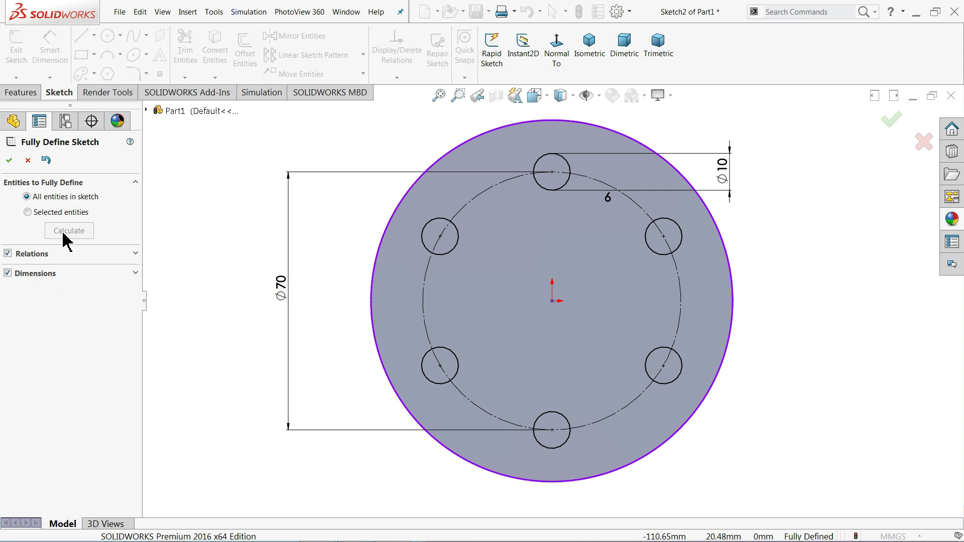
{"action": "left_click", "coordinate": [9, 161]}
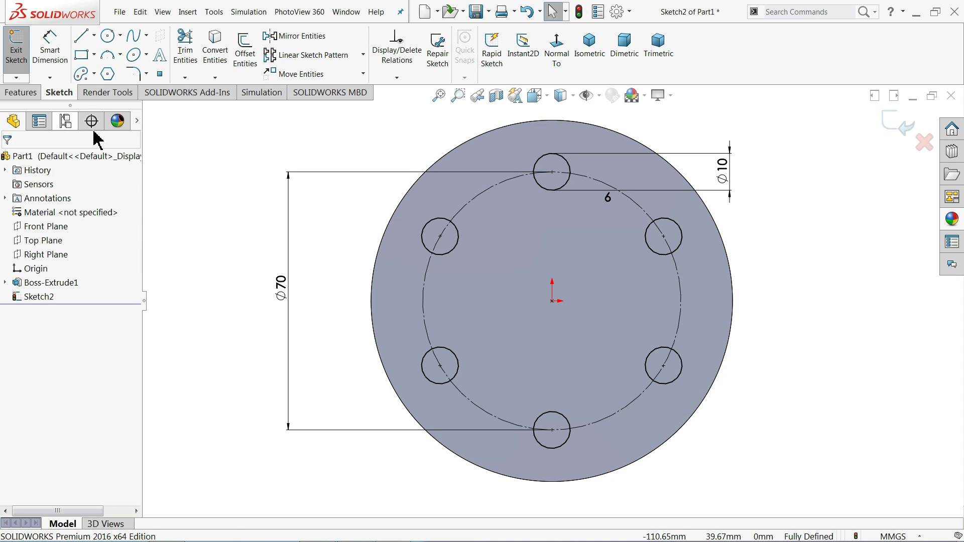
{"action": "left_click", "coordinate": [19, 93]}
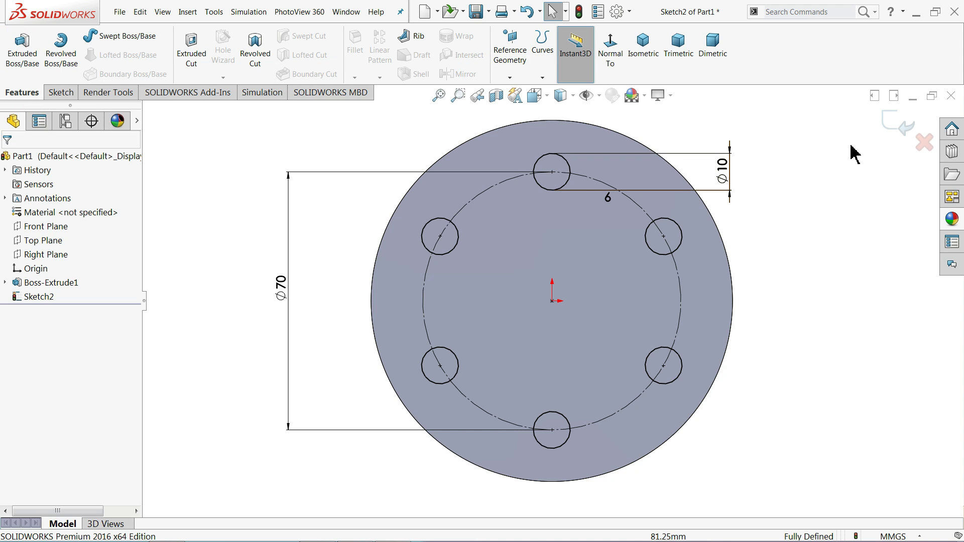
{"action": "left_click", "coordinate": [899, 127]}
- Cut the six Ø10 holes with a 35 mm Blind cut-extrude, after trying Through All
{"action": "left_click", "coordinate": [207, 67]}
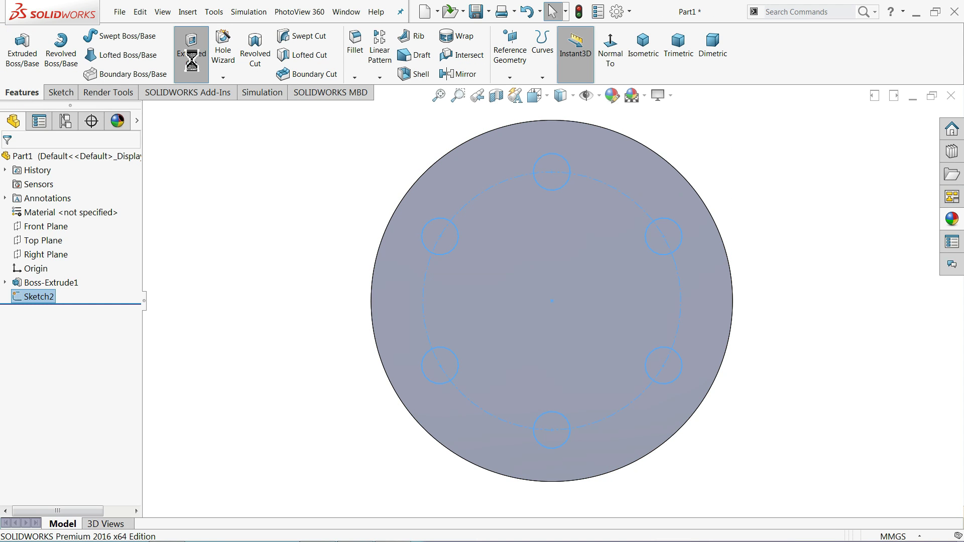
{"action": "middle_click_drag", "start_coordinate": [256, 166], "coordinate": [219, 224]}
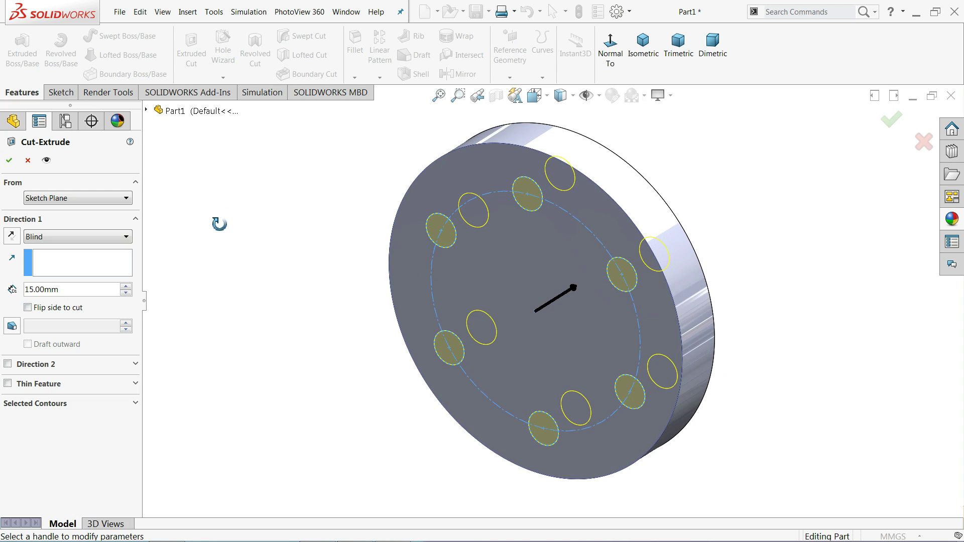
{"action": "scroll", "coordinate": [449, 293], "scroll_direction": "down", "scroll_amount": 2}
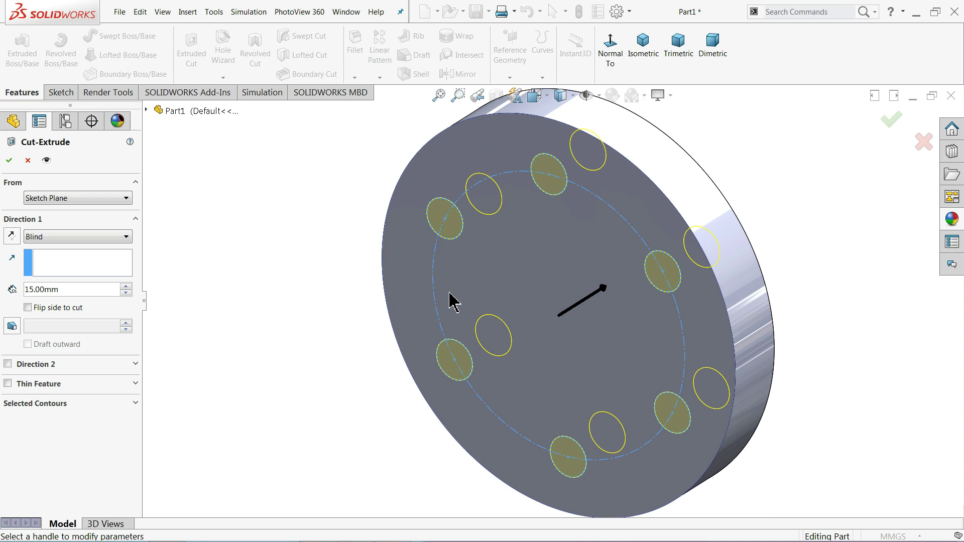
{"action": "left_click", "coordinate": [40, 239]}
{"action": "left_click", "coordinate": [44, 260]}
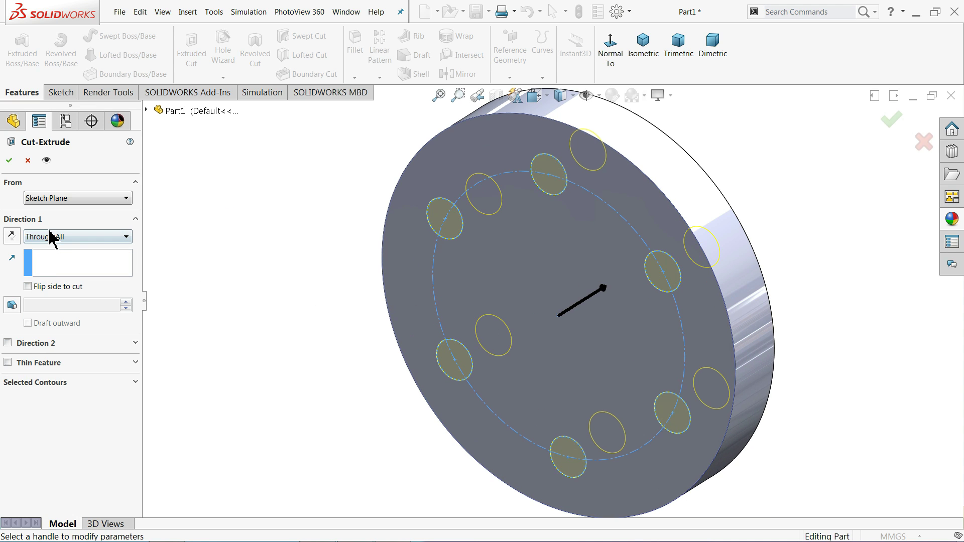
{"action": "left_click", "coordinate": [43, 238]}
{"action": "left_click", "coordinate": [45, 251]}
{"action": "left_click", "coordinate": [51, 289]}
{"action": "left_click", "coordinate": [126, 287]}
{"action": "left_click", "coordinate": [126, 287]}
{"action": "middle_click_drag", "start_coordinate": [269, 301], "coordinate": [267, 267]}
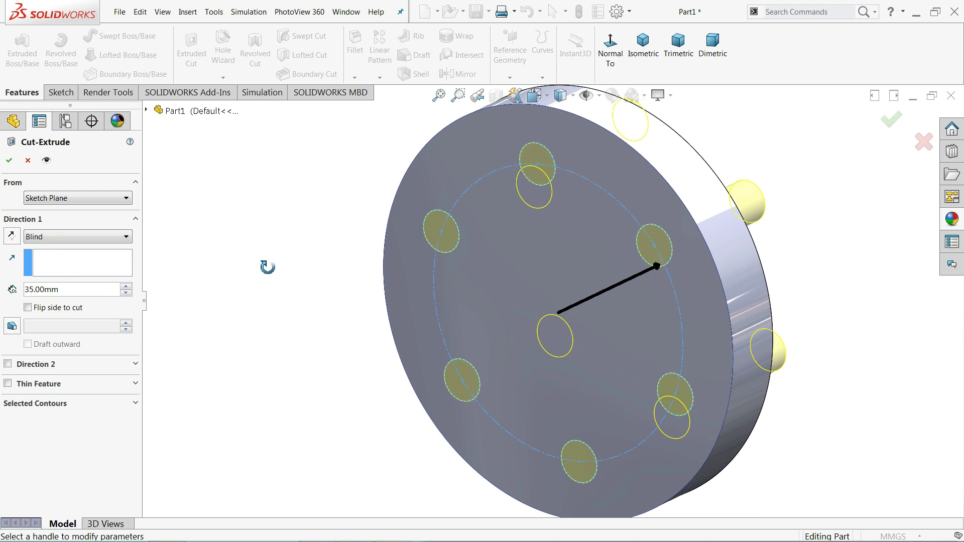
{"action": "left_click", "coordinate": [13, 159]}
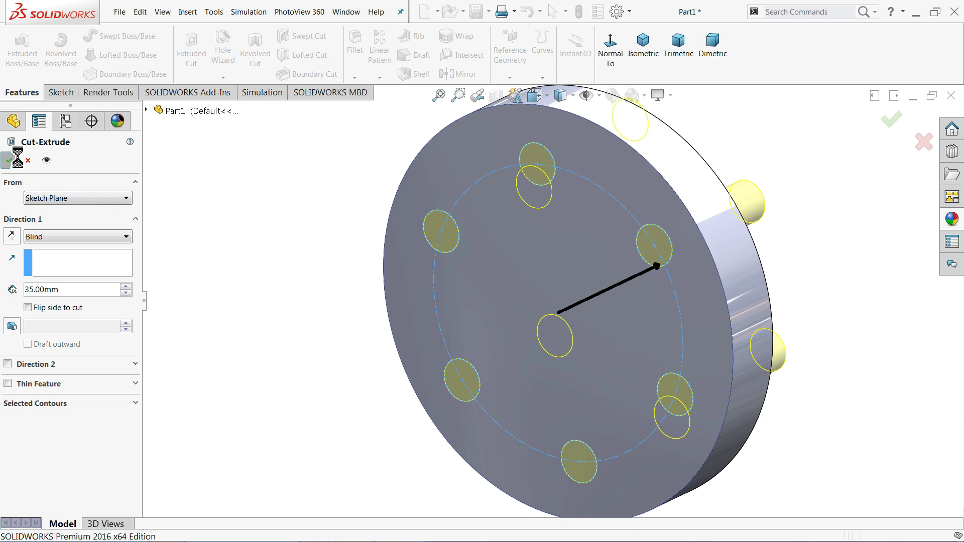
- Inspect the holed flange, then bring up the reference drawing in Photo Viewer
{"action": "middle_click_drag", "start_coordinate": [241, 274], "coordinate": [303, 274]}
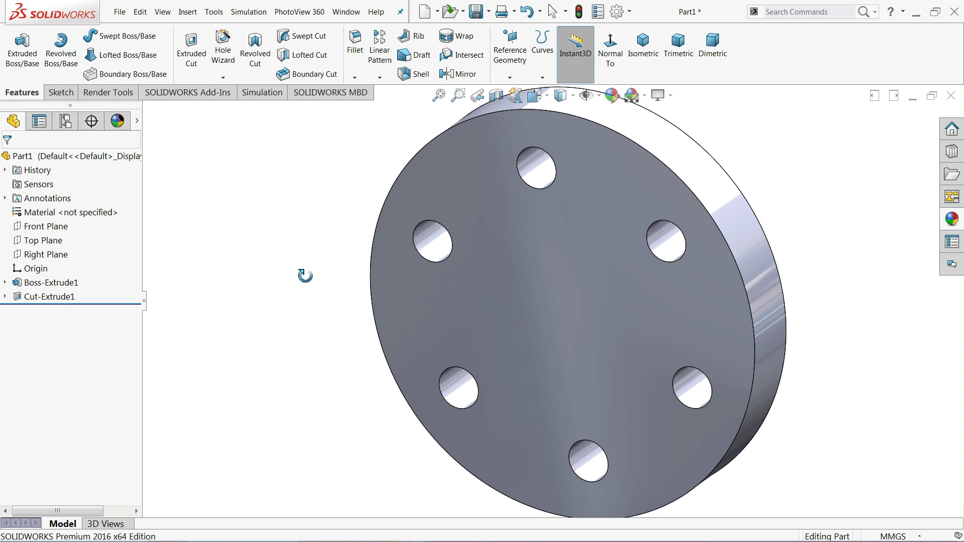
{"action": "scroll", "coordinate": [385, 305], "scroll_direction": "up", "scroll_amount": 3}
{"action": "scroll", "coordinate": [776, 335], "scroll_direction": "down", "scroll_amount": 3}
{"action": "scroll", "coordinate": [465, 285], "scroll_direction": "up", "scroll_amount": 2}
{"action": "scroll", "coordinate": [465, 285], "scroll_direction": "up", "scroll_amount": 1}
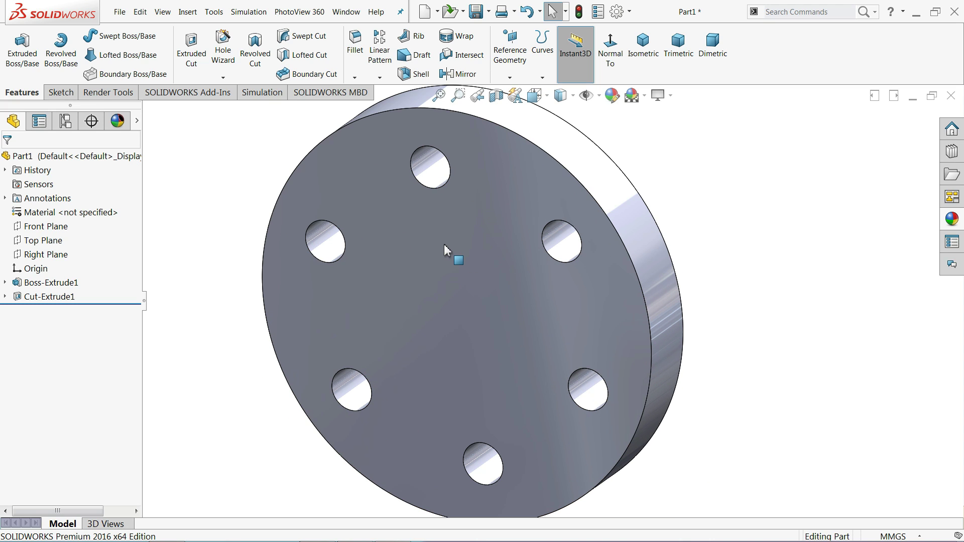
{"action": "left_click", "coordinate": [373, 538]}
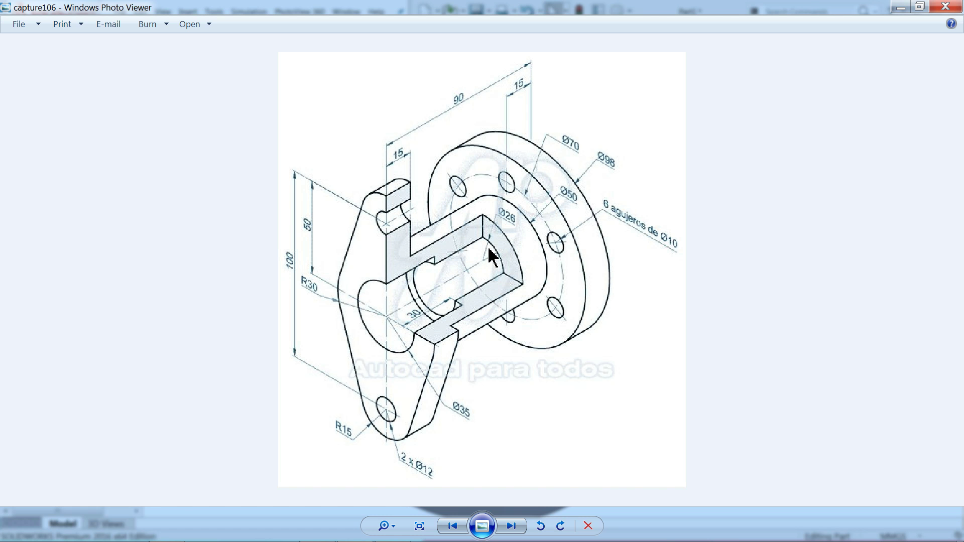
- Zoom into the reference drawing to read its dimensions, then minimize Photo Viewer
{"action": "scroll", "coordinate": [490, 256], "scroll_direction": "up", "scroll_amount": 1}
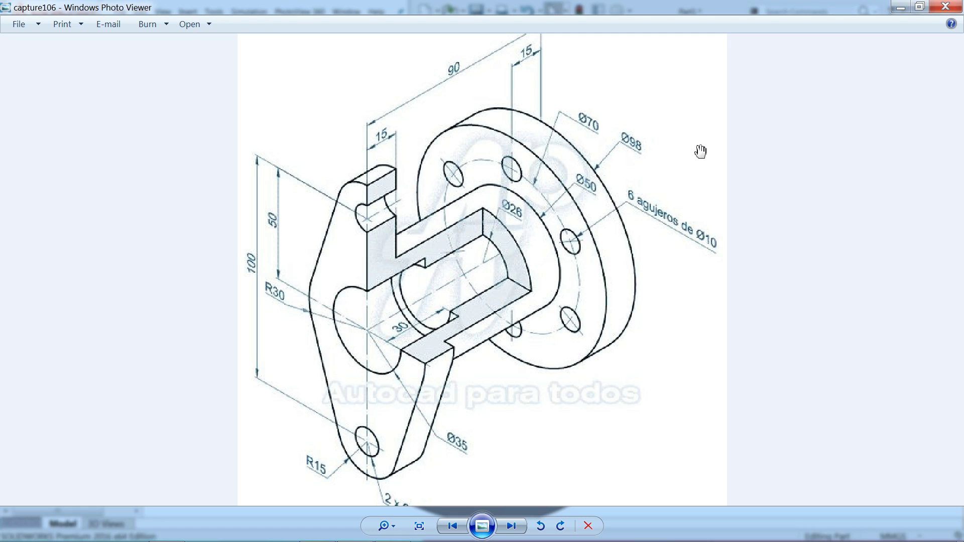
{"action": "left_click", "coordinate": [900, 8]}
{"action": "left_click", "coordinate": [477, 314]}
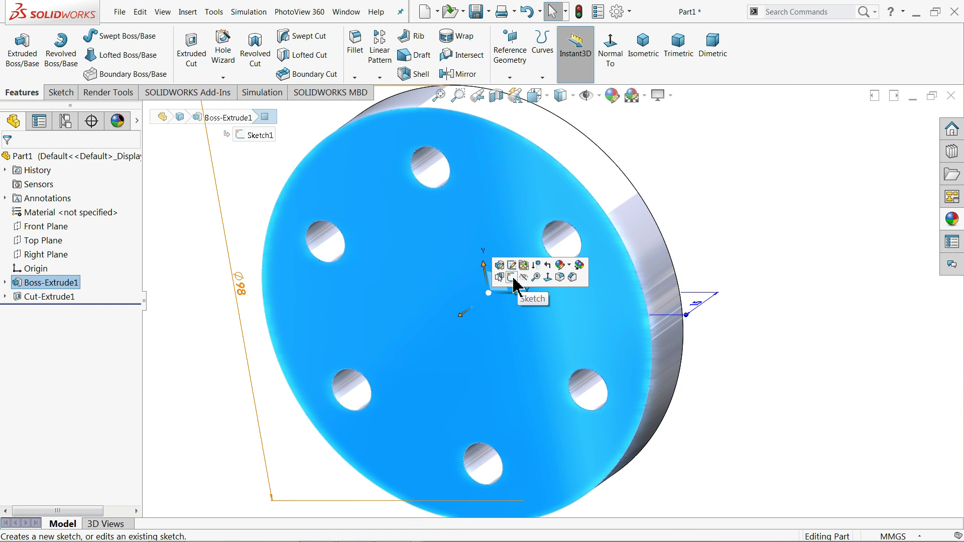
- Start a sketch on the flange's front face and draw a circle centred on the origin
{"action": "left_click", "coordinate": [511, 278]}
{"action": "left_click", "coordinate": [557, 47]}
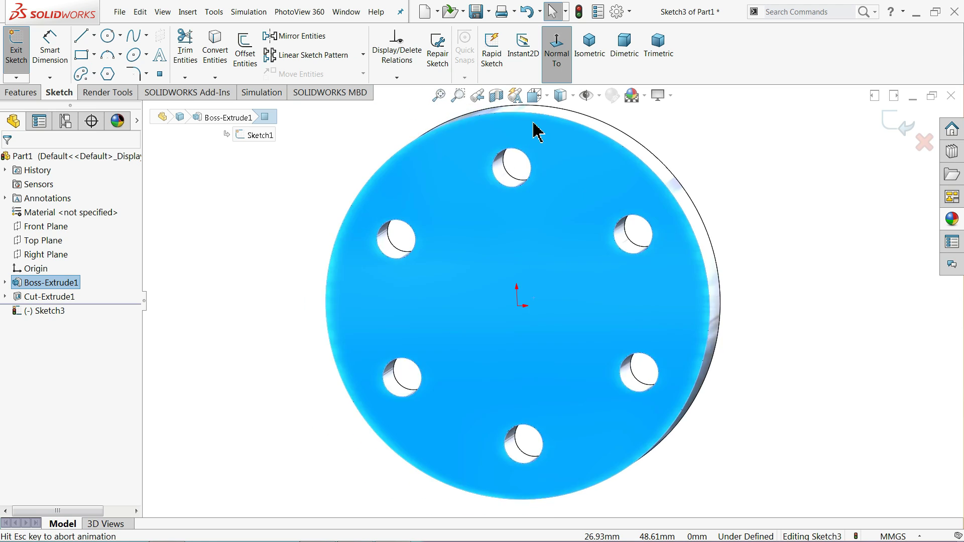
{"action": "left_click", "coordinate": [109, 36]}
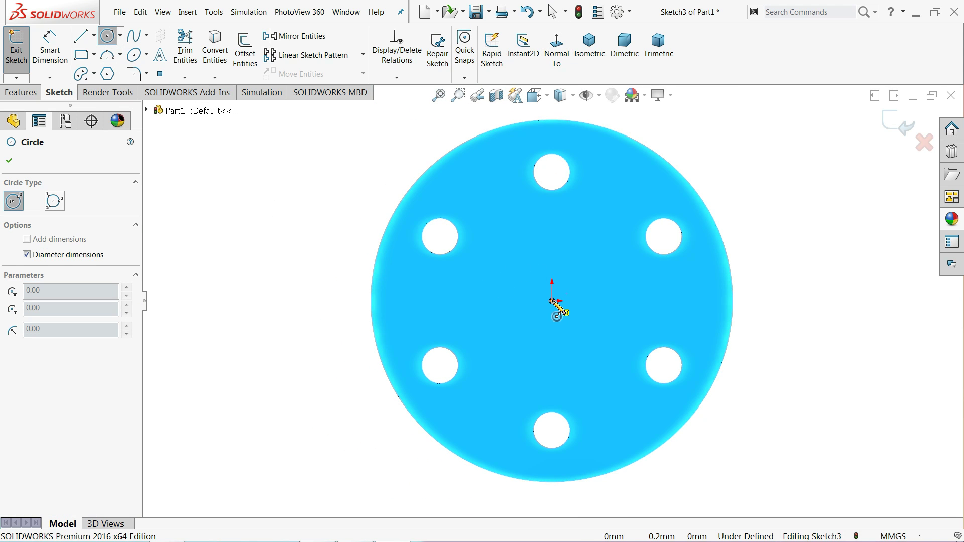
{"action": "left_click", "coordinate": [553, 302]}
{"action": "left_click", "coordinate": [555, 229]}
- Dimension the circle to Ø50, return to isometric view, and exit the sketch
{"action": "left_click", "coordinate": [50, 53]}
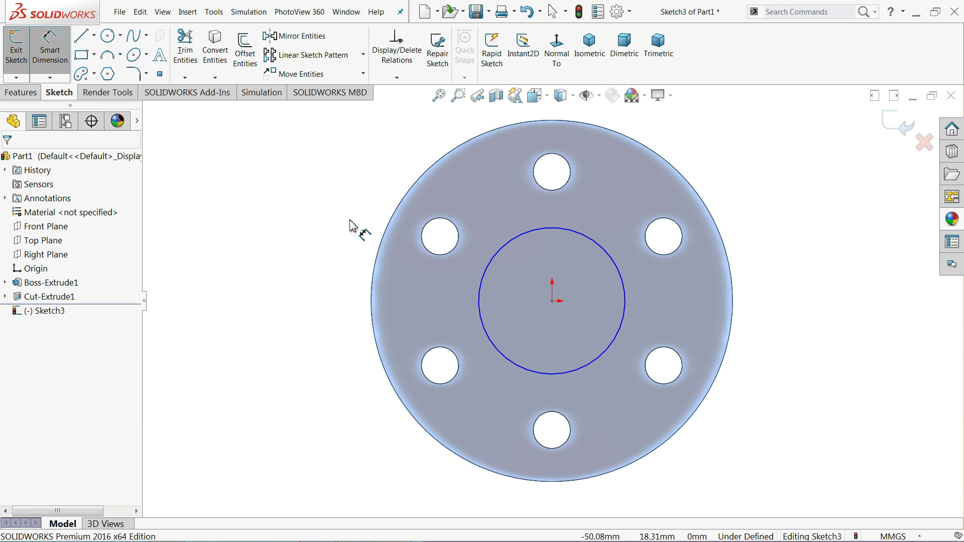
{"action": "left_click", "coordinate": [480, 317]}
{"action": "left_click", "coordinate": [304, 291]}
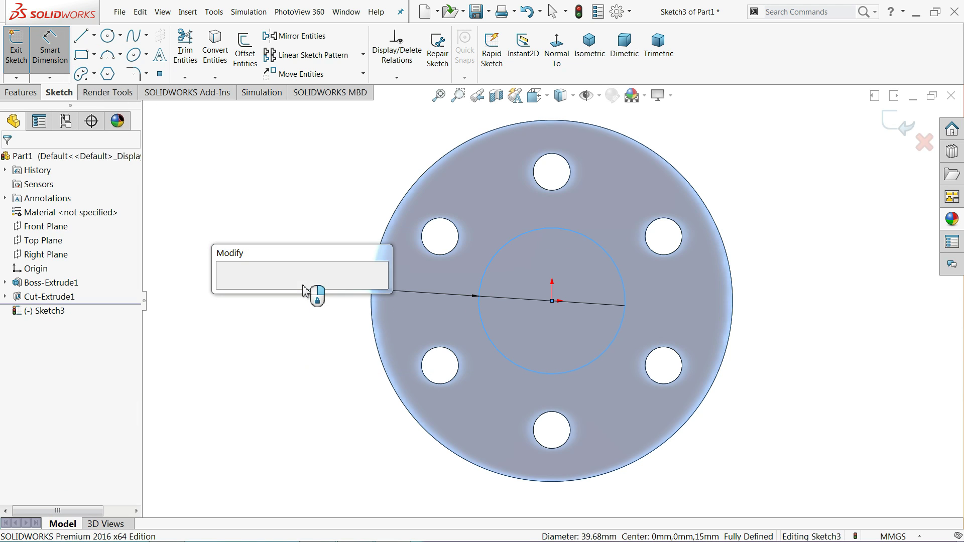
{"action": "type", "text": "50"}
{"action": "key", "text": "Return"}
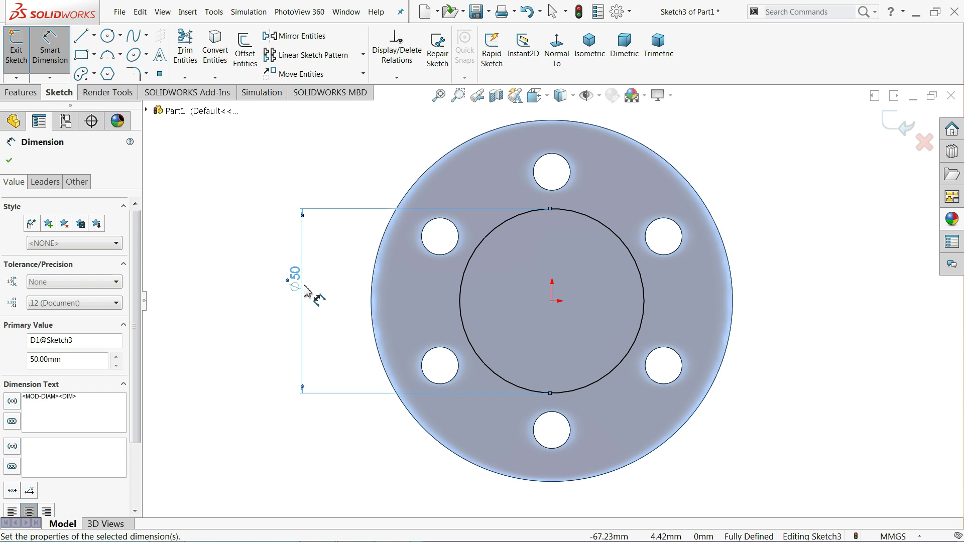
{"action": "left_click", "coordinate": [594, 56]}
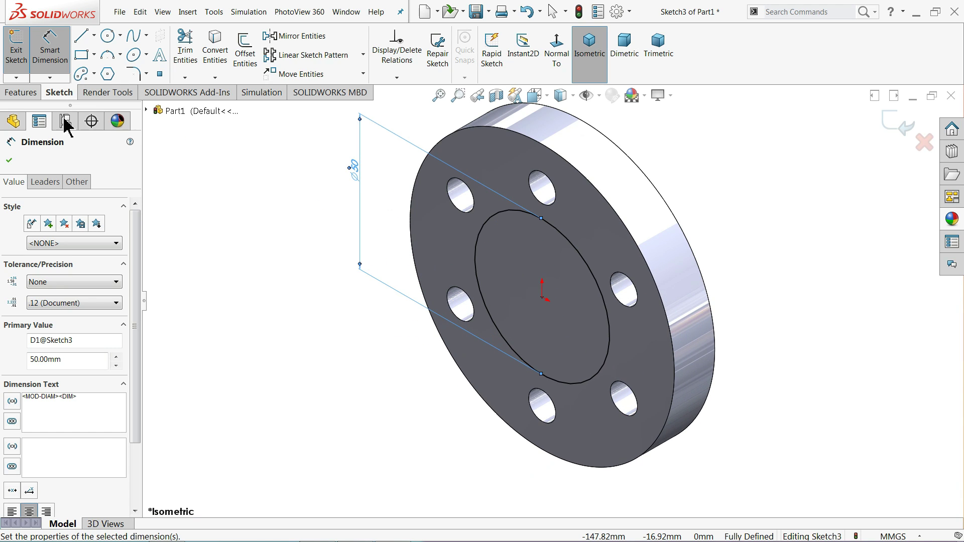
{"action": "left_click", "coordinate": [899, 125]}
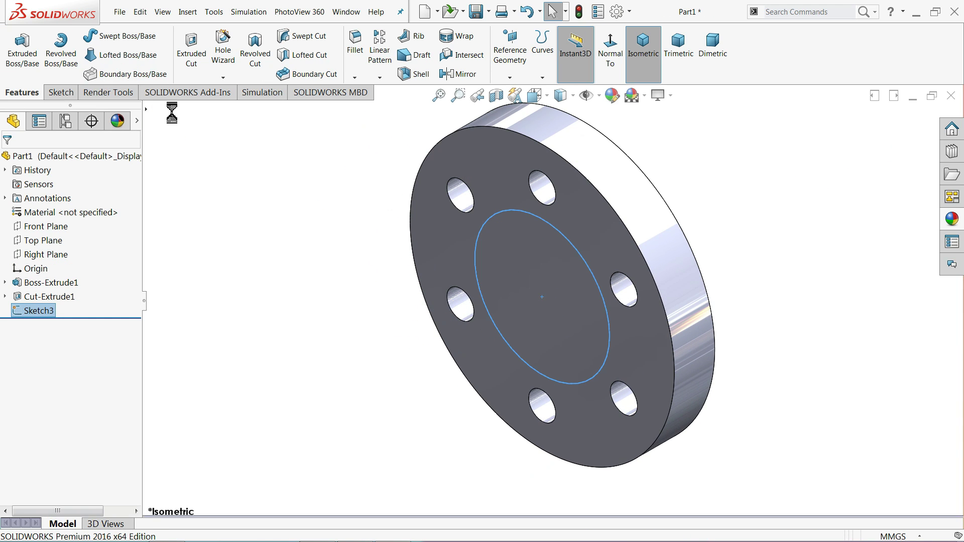
- Extrude the Ø50 circle 60 mm blind into the hub and check it against the reference drawing
{"action": "left_click", "coordinate": [28, 65]}
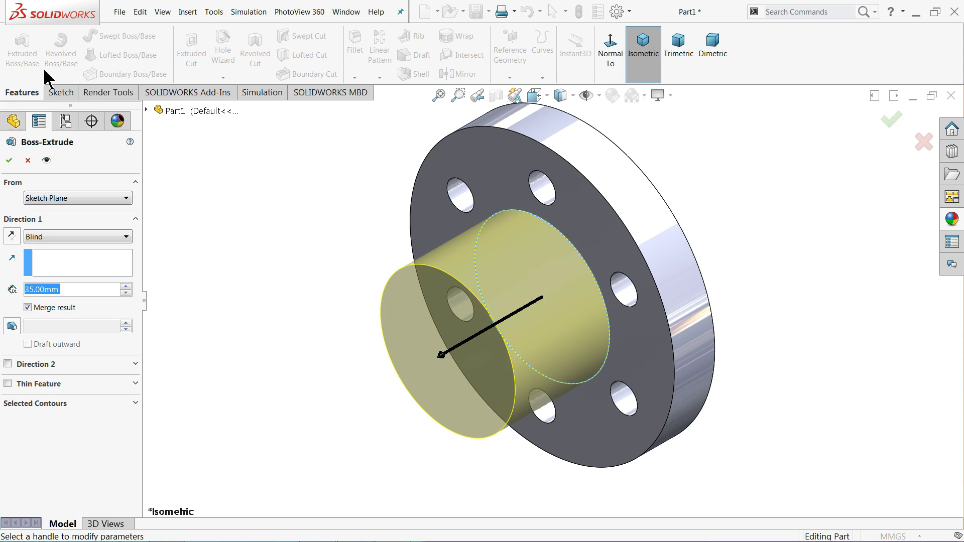
{"action": "type", "text": "60"}
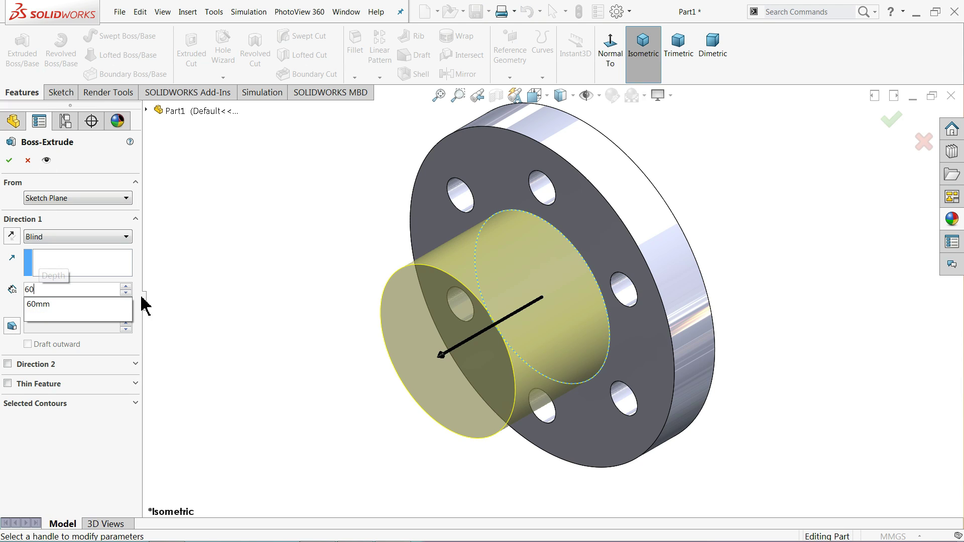
{"action": "key", "text": "Return"}
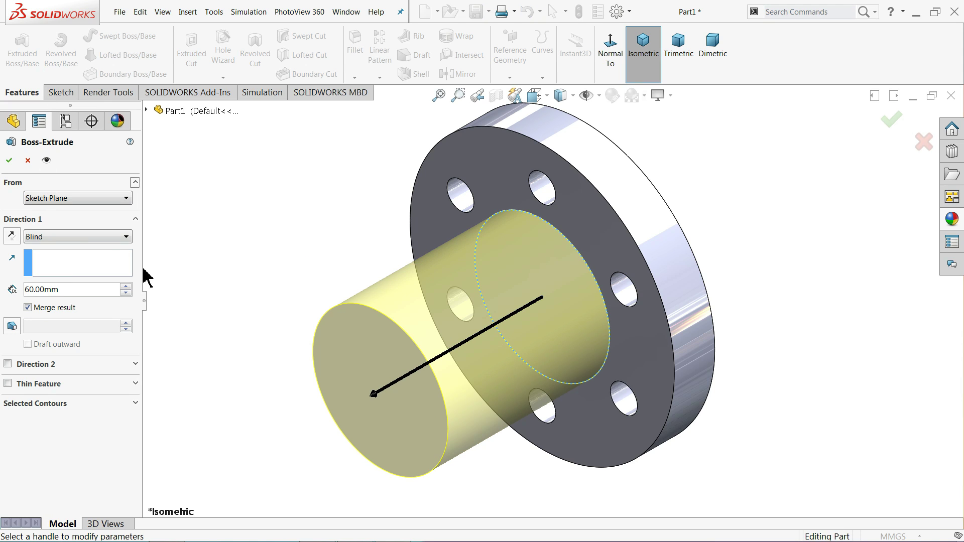
{"action": "left_click", "coordinate": [10, 161]}
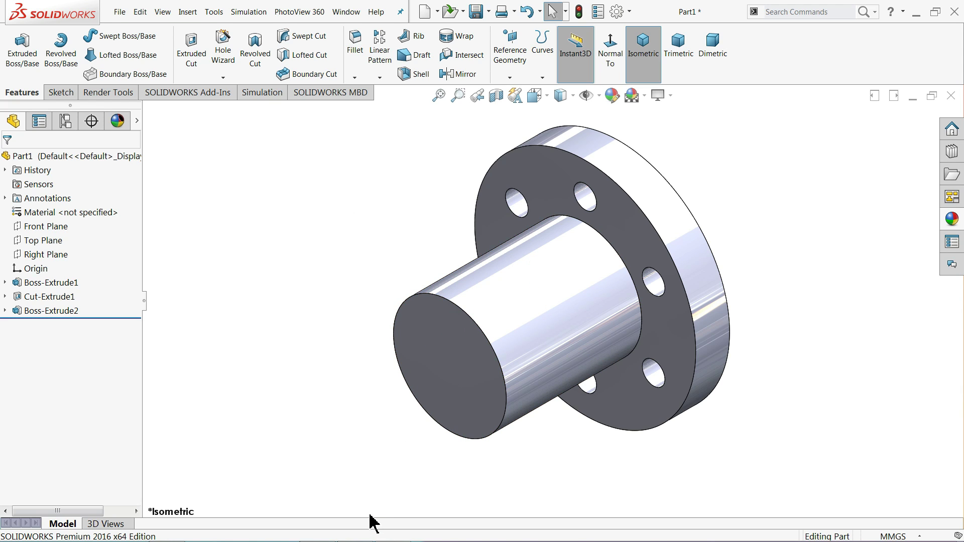
{"action": "key", "text": "alt+Tab"}
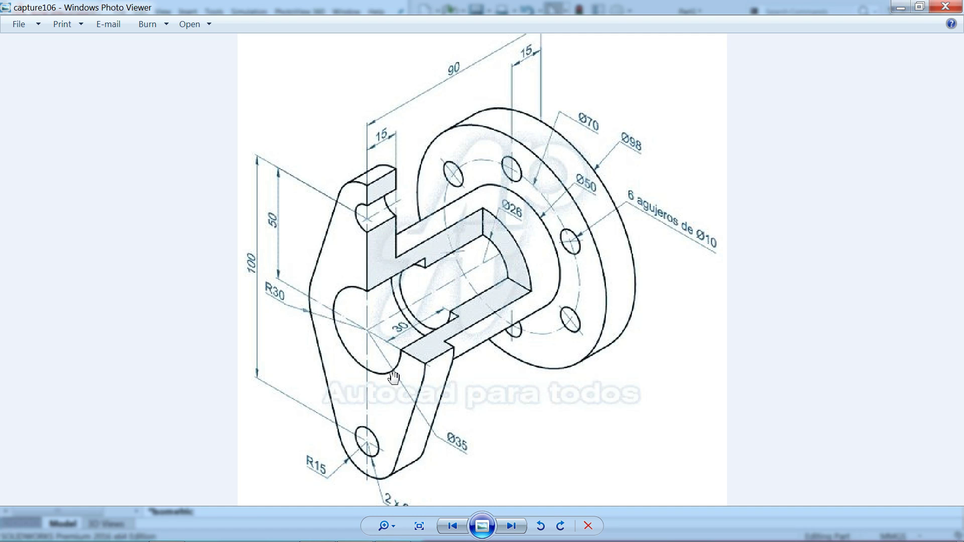
{"action": "left_click", "coordinate": [901, 9]}
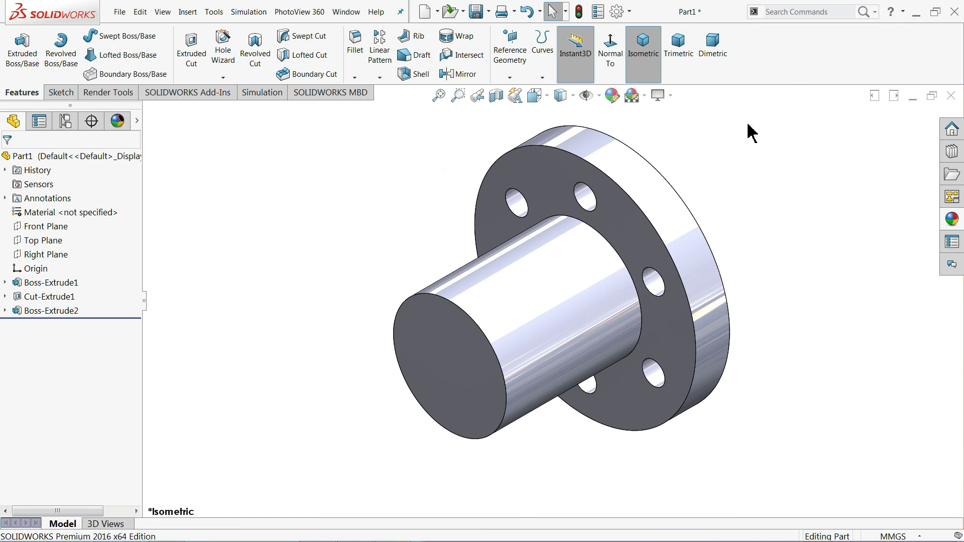
- Start a sketch on the hub's end face and draw a vertical centerline across the rim
{"action": "left_click", "coordinate": [447, 366]}
{"action": "left_click", "coordinate": [484, 333]}
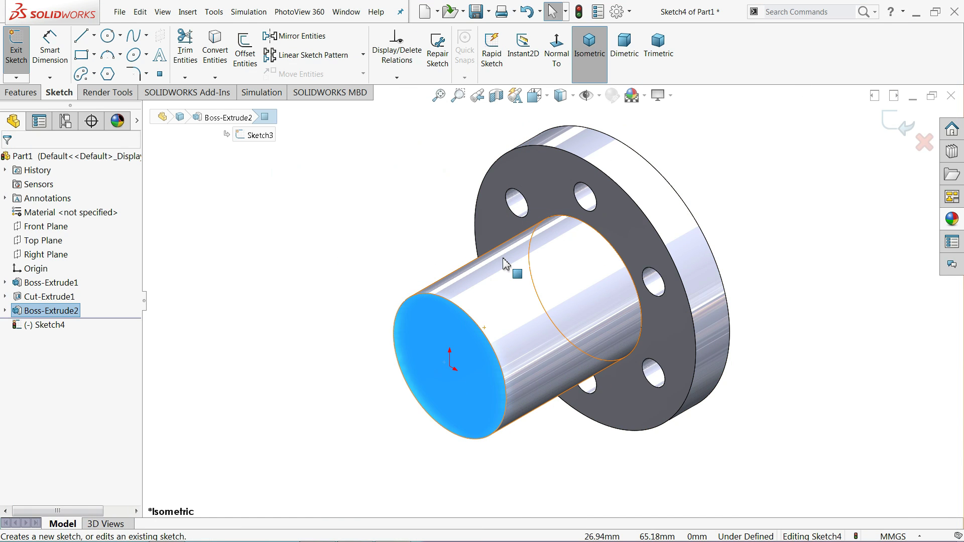
{"action": "left_click", "coordinate": [557, 55]}
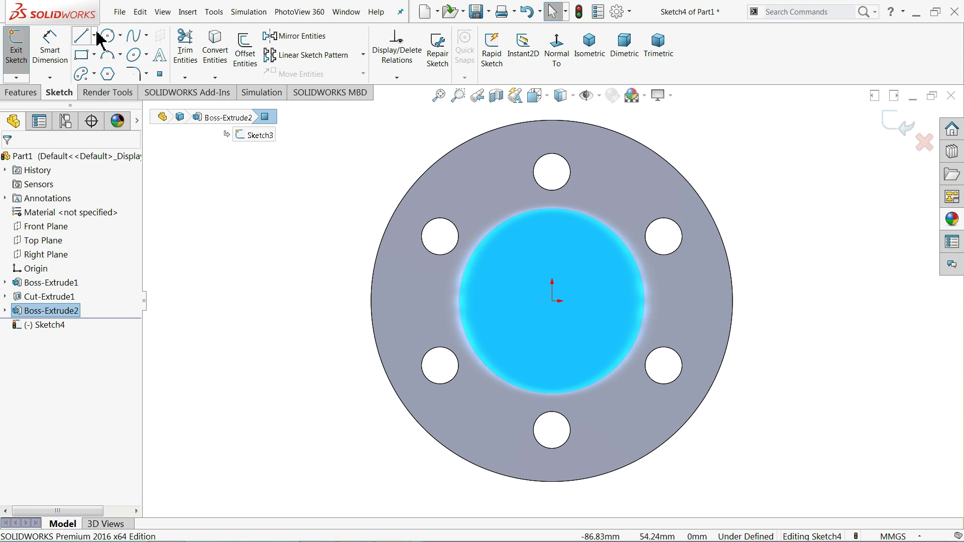
{"action": "left_click", "coordinate": [94, 36]}
{"action": "left_click", "coordinate": [108, 66]}
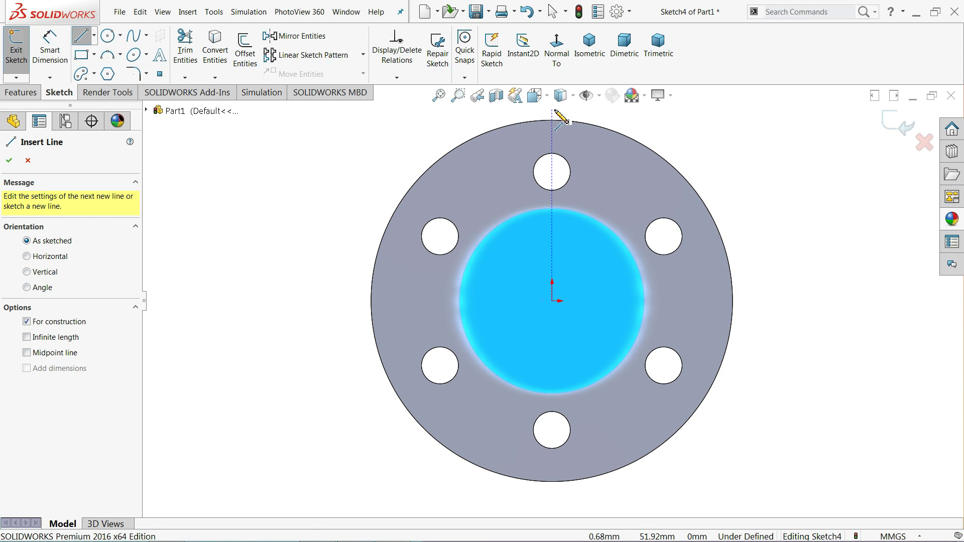
{"action": "left_click", "coordinate": [553, 120]}
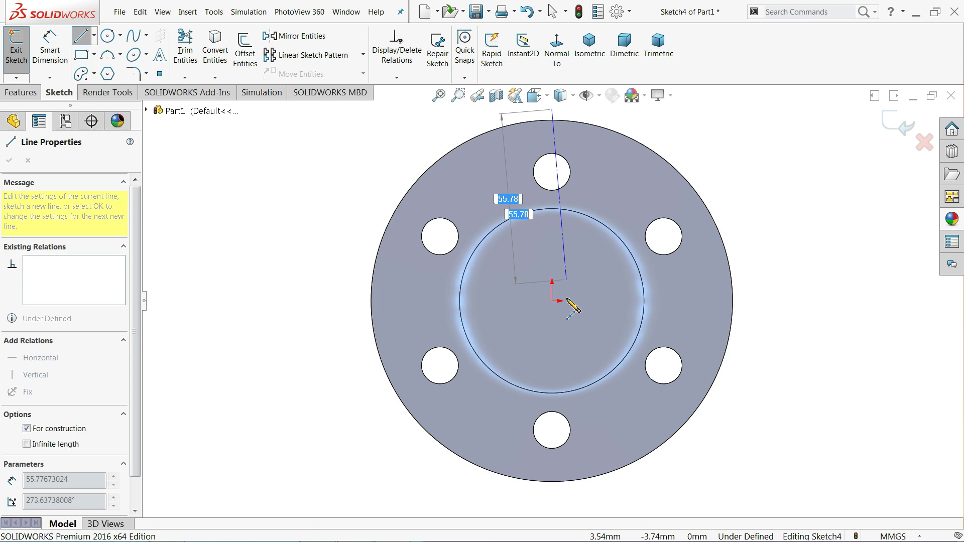
{"action": "left_click", "coordinate": [553, 489]}
{"action": "right_click", "coordinate": [281, 264]}
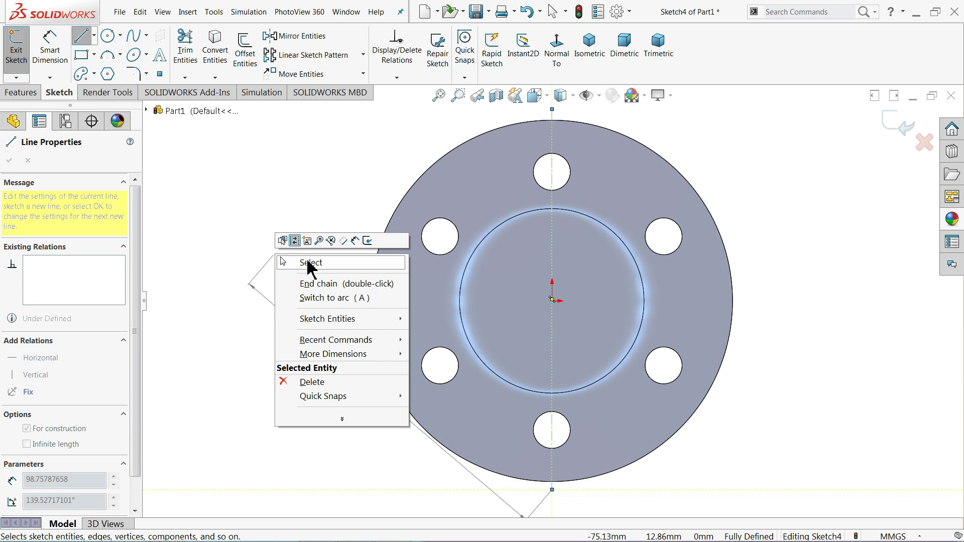
{"action": "left_click", "coordinate": [309, 262]}
- Draw a horizontal centerline across the origin to the rim
{"action": "left_click", "coordinate": [93, 35]}
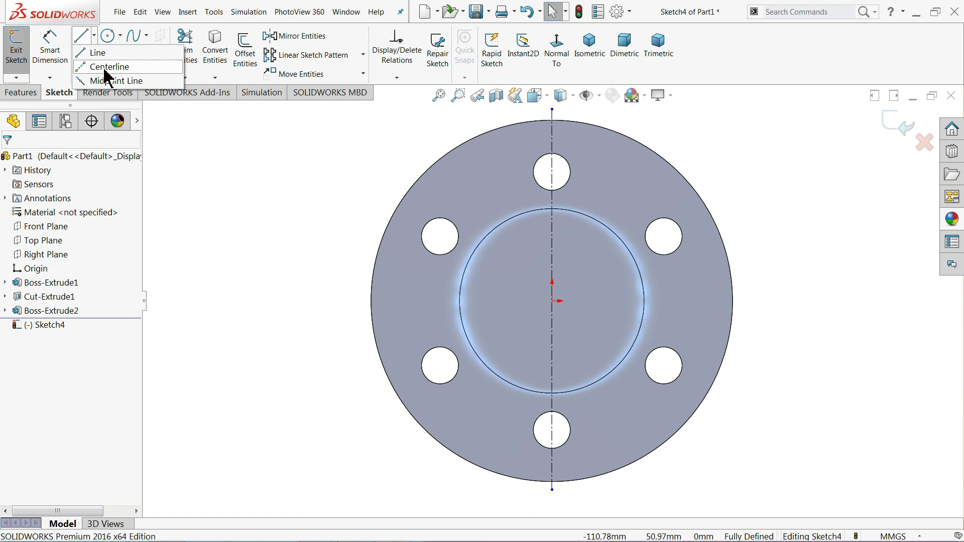
{"action": "left_click", "coordinate": [104, 66]}
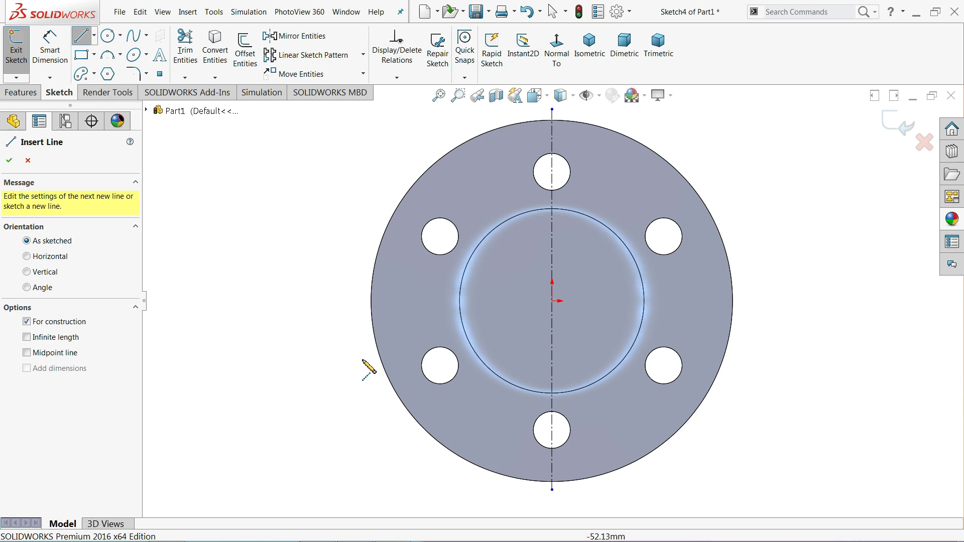
{"action": "left_click", "coordinate": [430, 302]}
{"action": "left_click", "coordinate": [741, 301]}
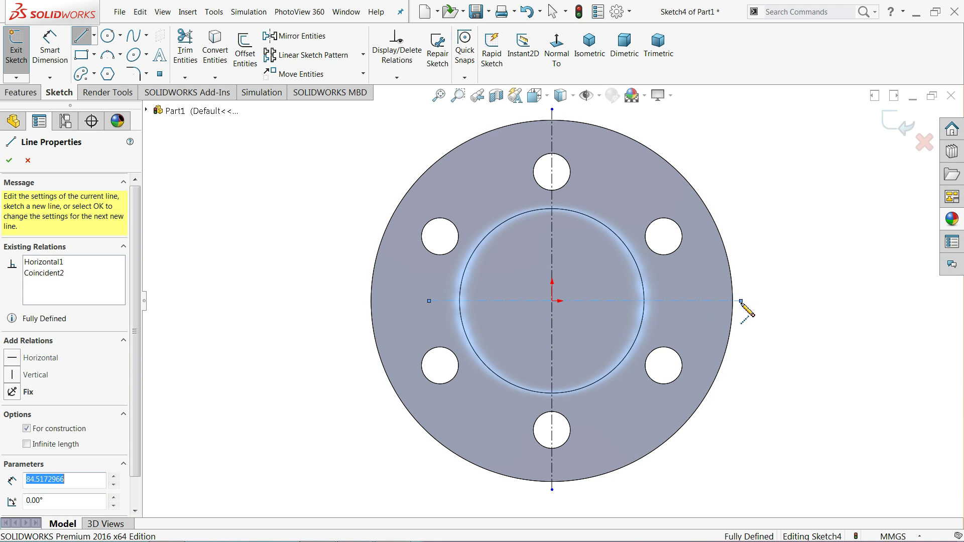
{"action": "right_click", "coordinate": [773, 279]}
{"action": "left_click", "coordinate": [794, 285]}
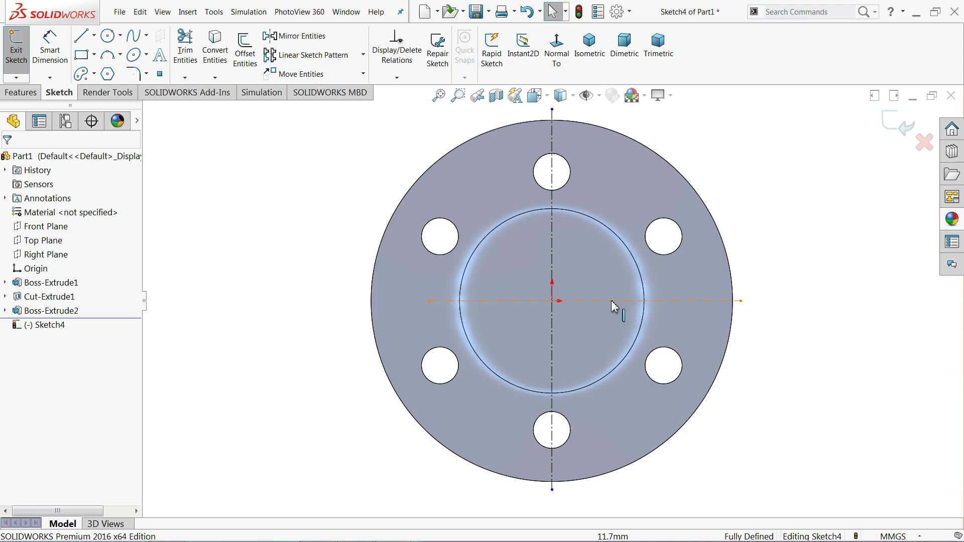
- Add Midpoint relations fixing both centerlines' midpoints on the origin
{"action": "left_click", "coordinate": [553, 301]}
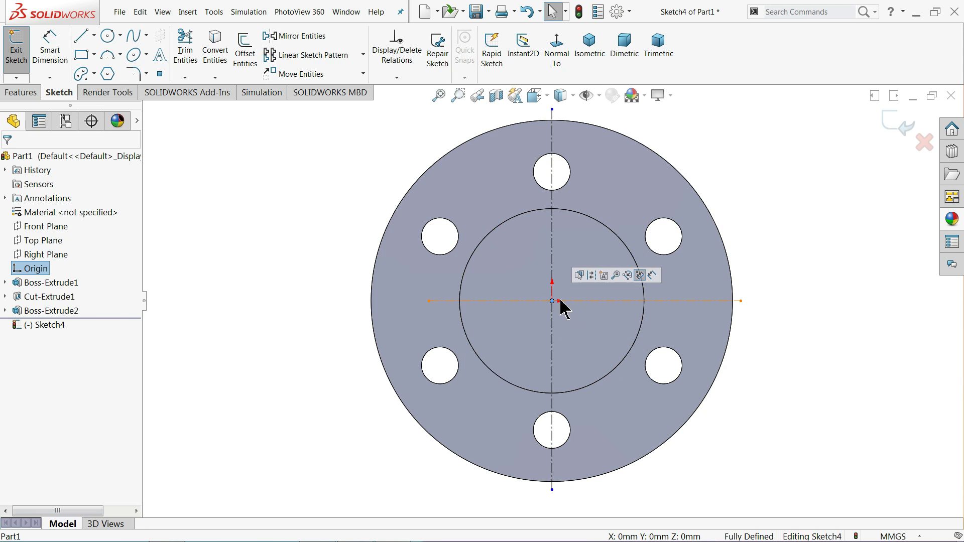
{"action": "left_click", "coordinate": [634, 301], "text": "ctrl"}
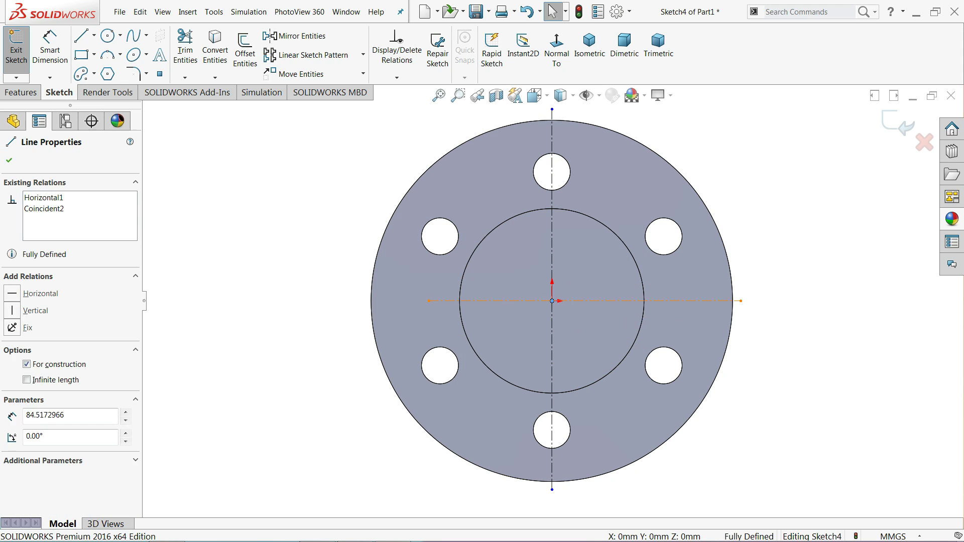
{"action": "left_click", "coordinate": [656, 266]}
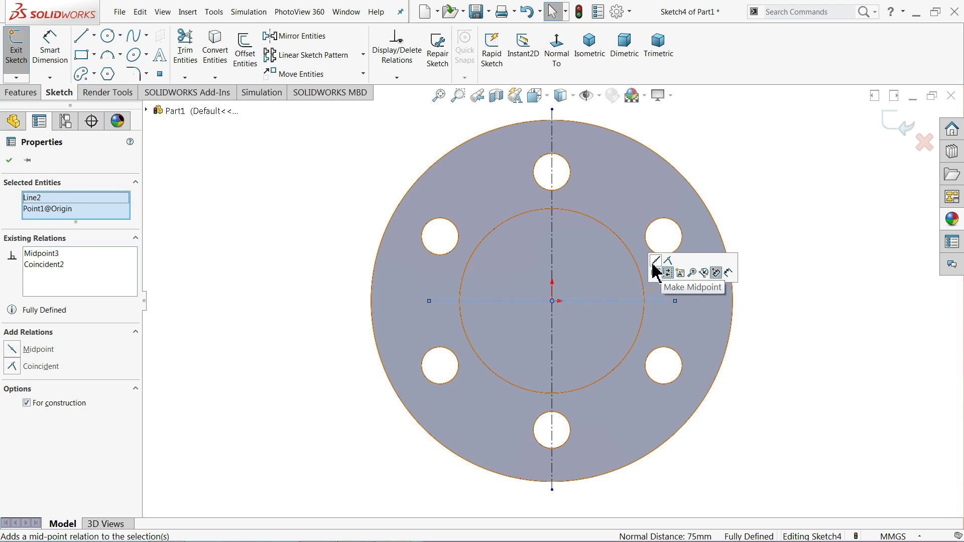
{"action": "left_click", "coordinate": [553, 257]}
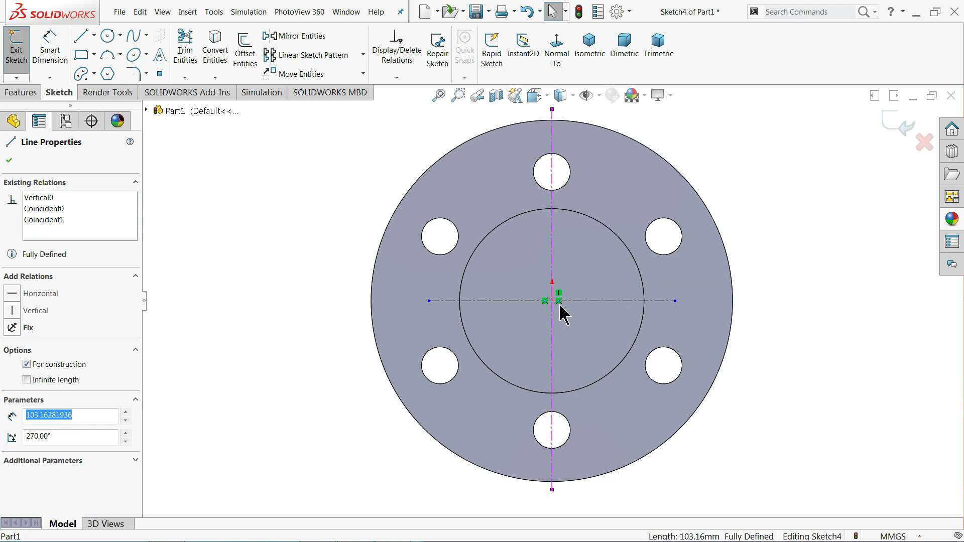
{"action": "left_click", "coordinate": [552, 301], "text": "ctrl"}
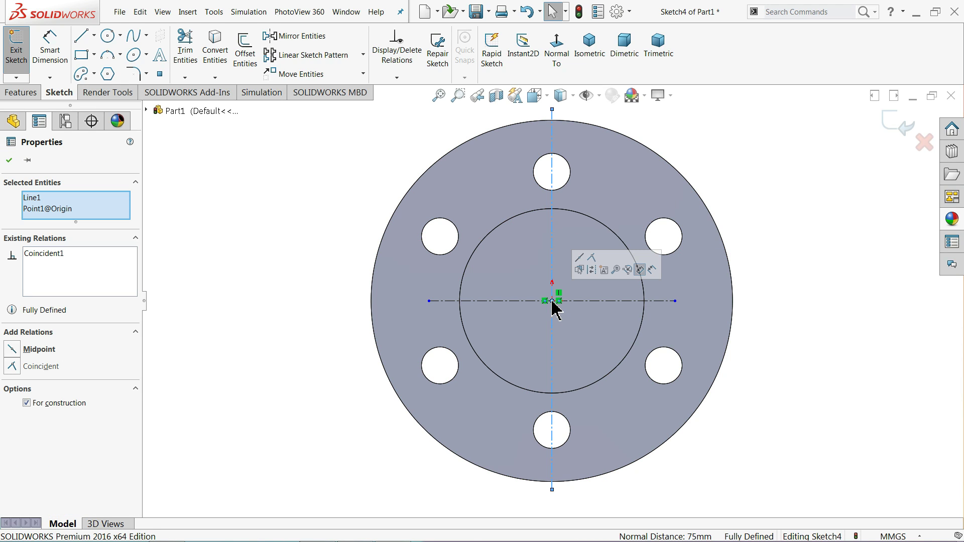
{"action": "left_click", "coordinate": [579, 259]}
{"action": "left_click", "coordinate": [768, 176]}
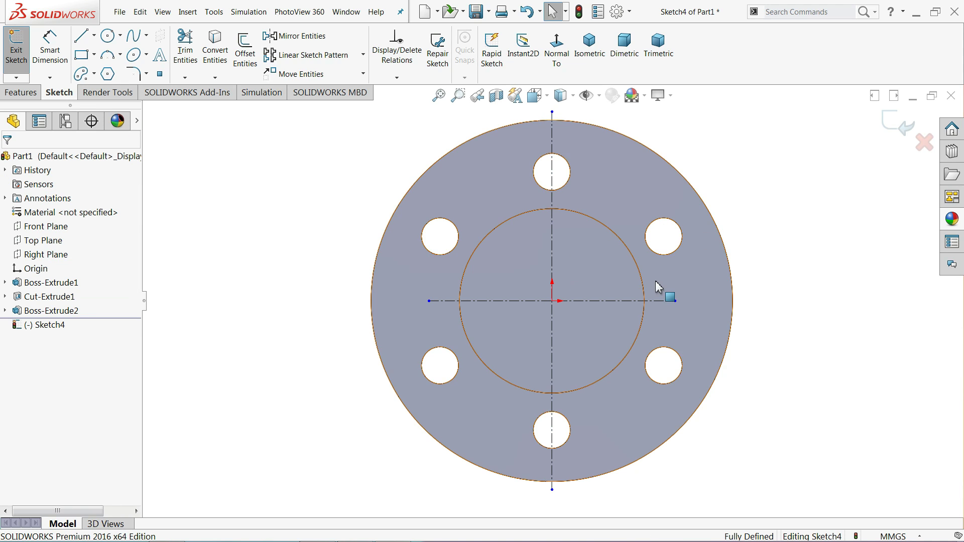
- Draw four lines joining the four centerline ends into a closed diamond
{"action": "key", "text": "f"}
{"action": "left_click", "coordinate": [81, 36]}
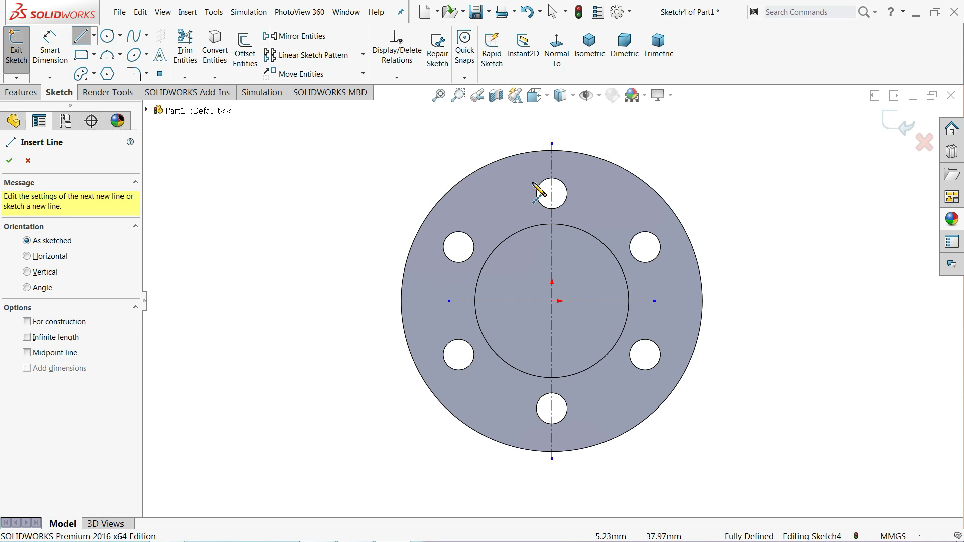
{"action": "left_click", "coordinate": [552, 143]}
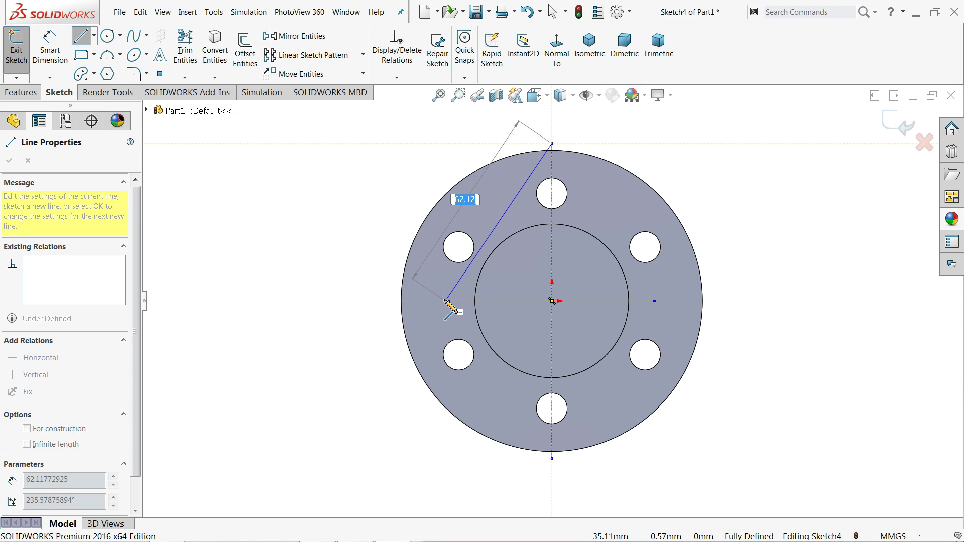
{"action": "left_click", "coordinate": [449, 301]}
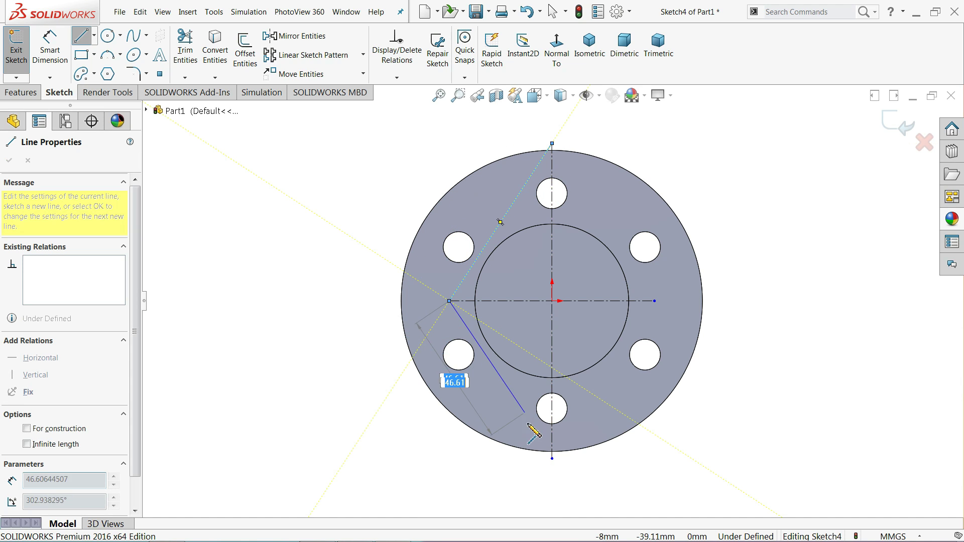
{"action": "left_click", "coordinate": [552, 458]}
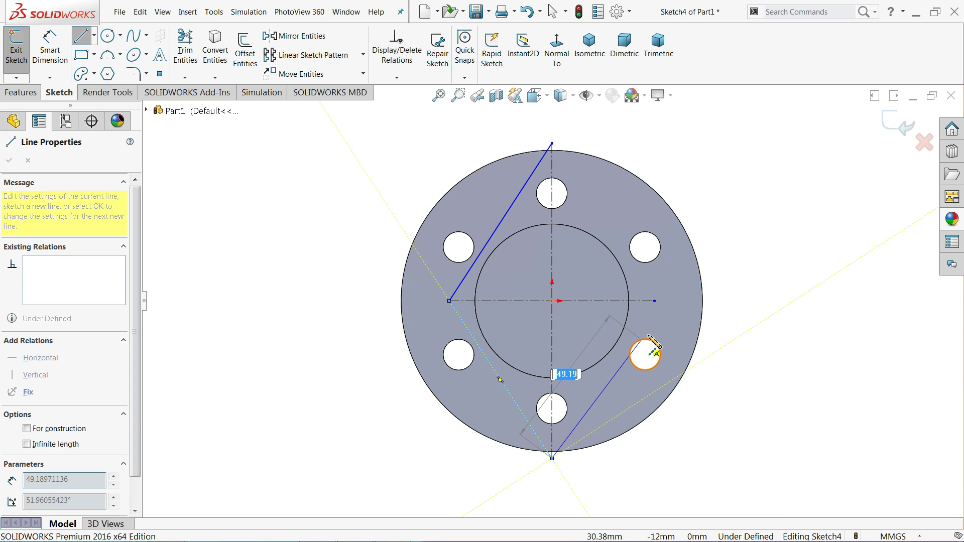
{"action": "left_click", "coordinate": [655, 300]}
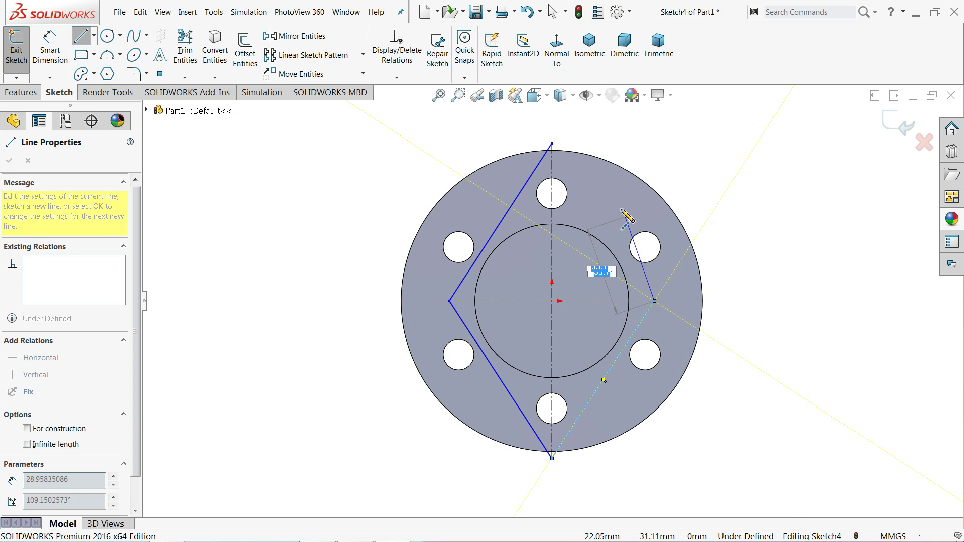
{"action": "left_click", "coordinate": [553, 144]}
{"action": "right_click", "coordinate": [371, 142]}
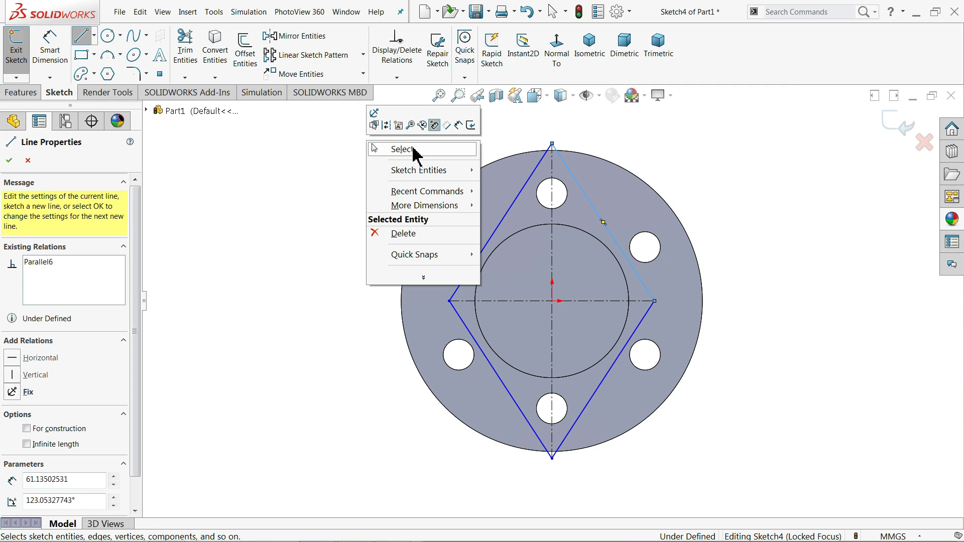
{"action": "left_click", "coordinate": [414, 149]}
{"action": "scroll", "coordinate": [523, 303], "scroll_direction": "up", "scroll_amount": 3}
{"action": "scroll", "coordinate": [583, 328], "scroll_direction": "down", "scroll_amount": 4}
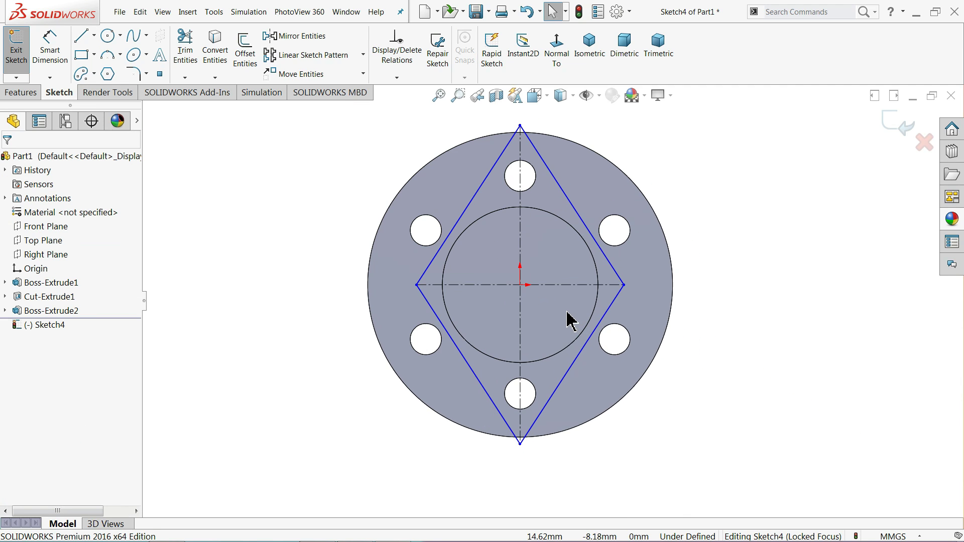
- Round the diamond's top and bottom corners with 15 mm sketch fillets
{"action": "left_click", "coordinate": [134, 75]}
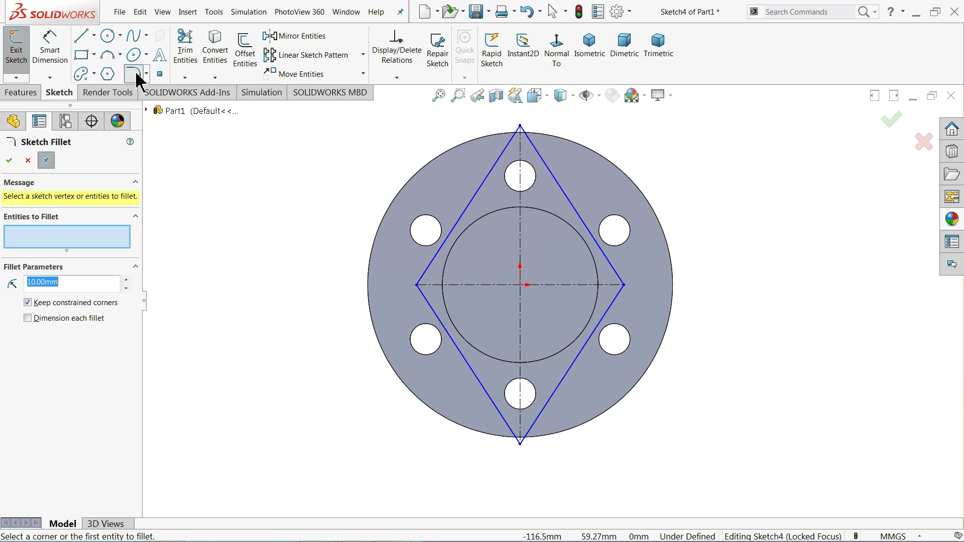
{"action": "key", "text": "Return"}
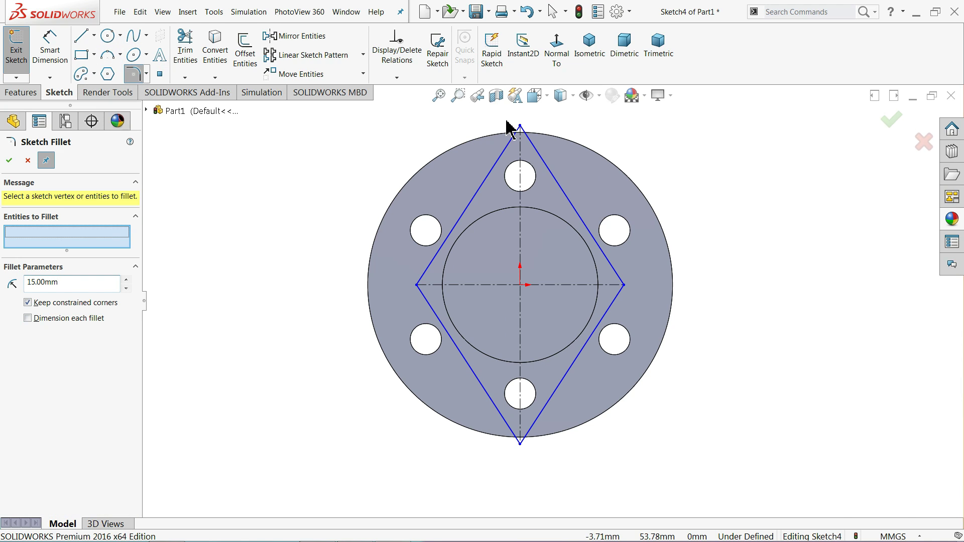
{"action": "left_click", "coordinate": [521, 126]}
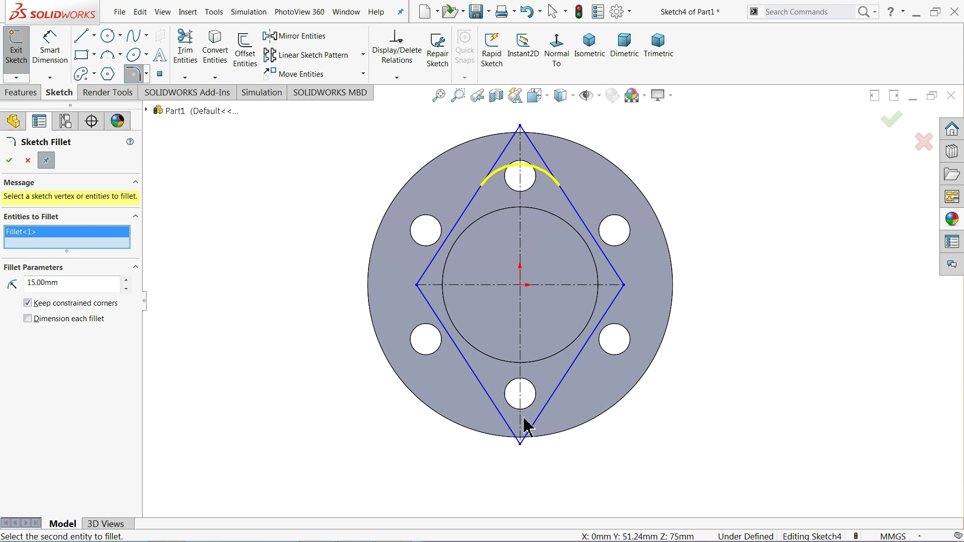
{"action": "left_click", "coordinate": [520, 445]}
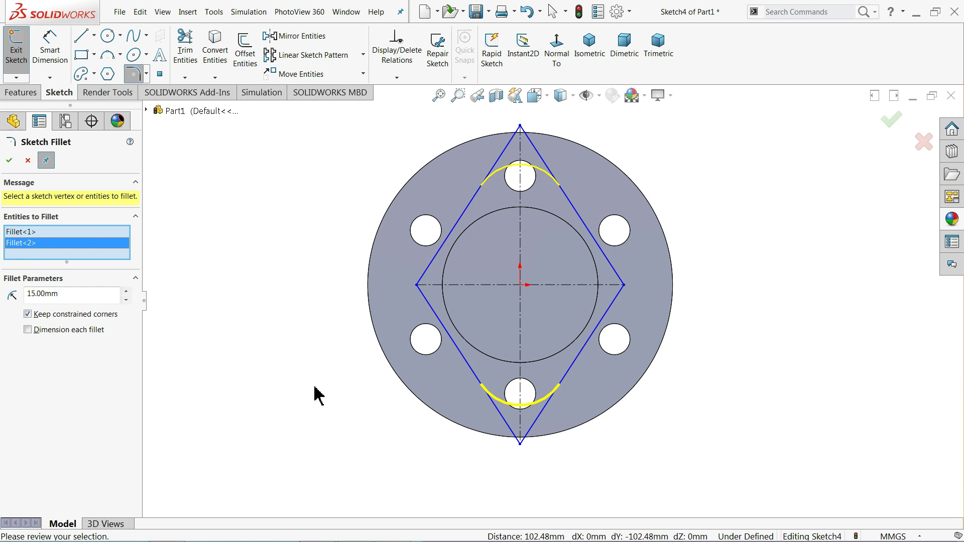
{"action": "left_click", "coordinate": [10, 162]}
{"action": "left_click", "coordinate": [9, 161]}
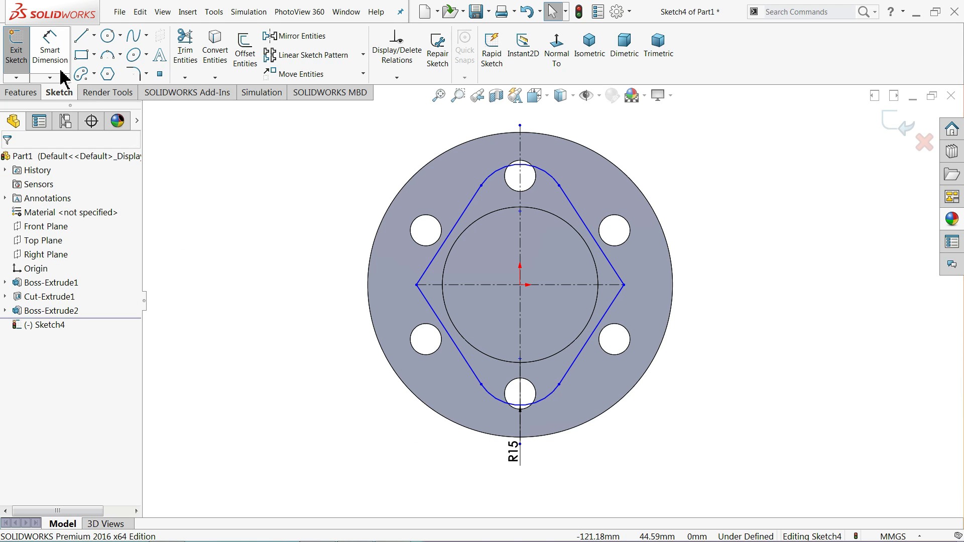
- Dimension the two centerline points 100 mm apart vertically and pull the left corner inward
{"action": "left_click", "coordinate": [50, 53]}
{"action": "left_click", "coordinate": [520, 211]}
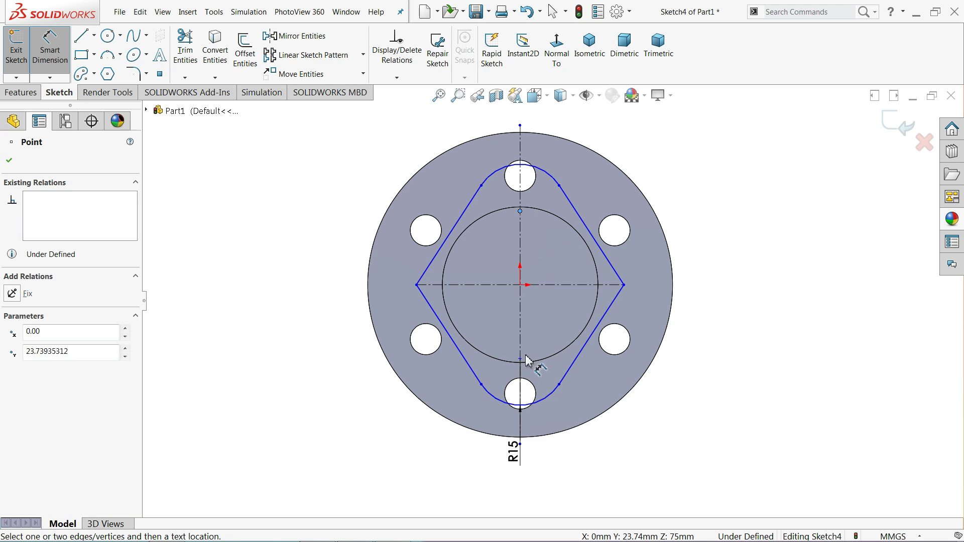
{"action": "left_click", "coordinate": [520, 360]}
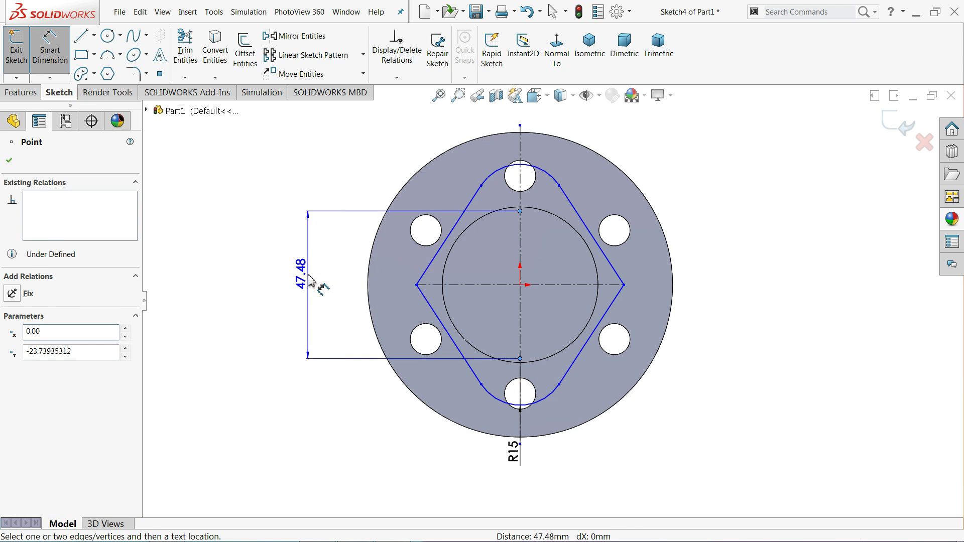
{"action": "left_click", "coordinate": [309, 277]}
{"action": "type", "text": "100"}
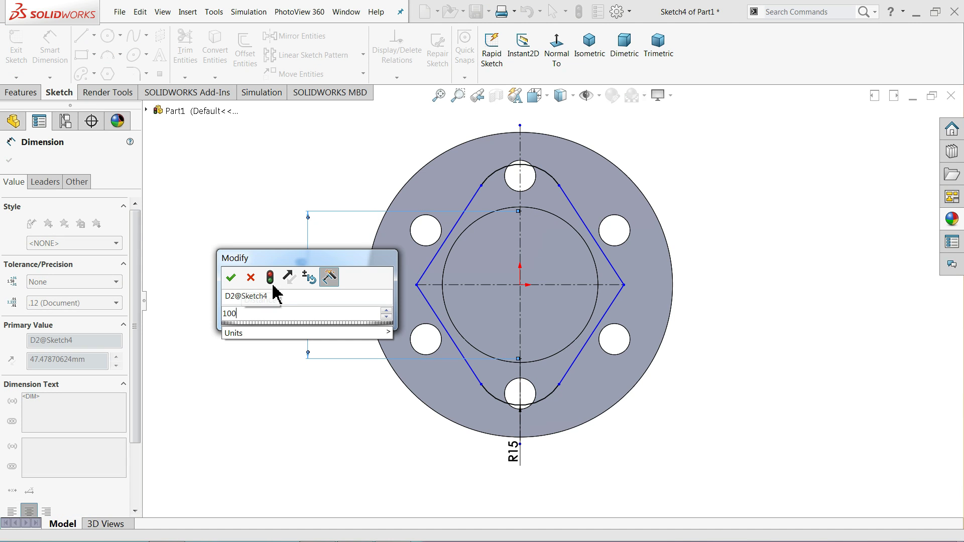
{"action": "left_click", "coordinate": [229, 279]}
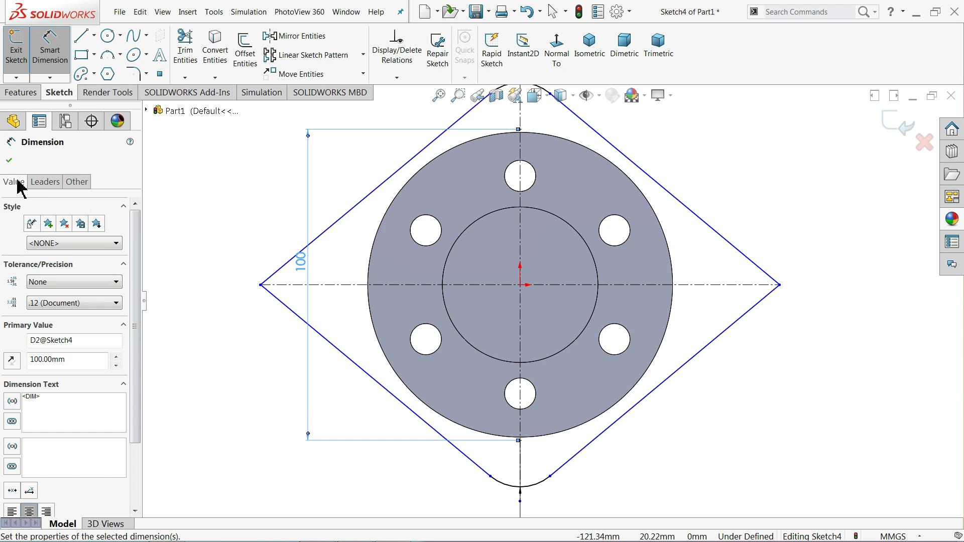
{"action": "left_click", "coordinate": [10, 161]}
{"action": "left_click_drag", "start_coordinate": [260, 285], "coordinate": [408, 291]}
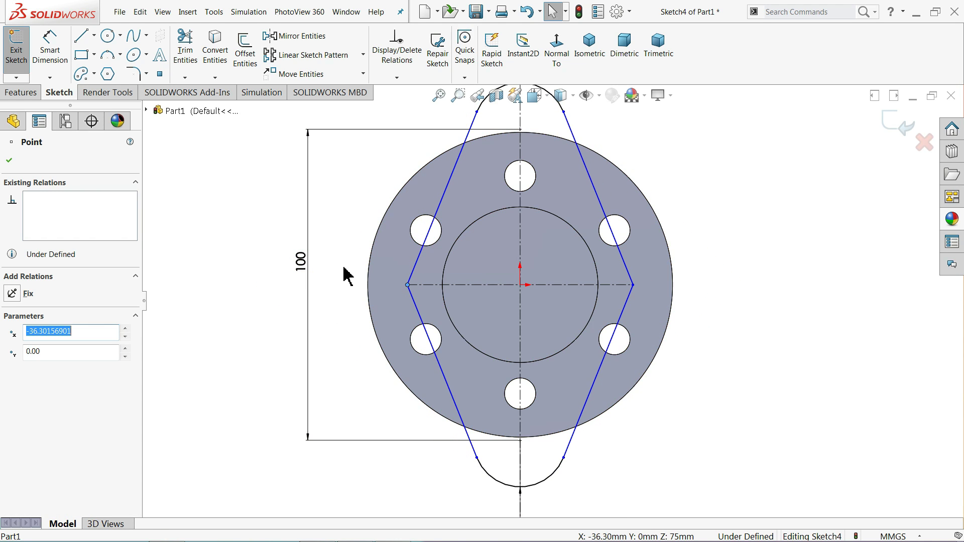
{"action": "left_click", "coordinate": [244, 201]}
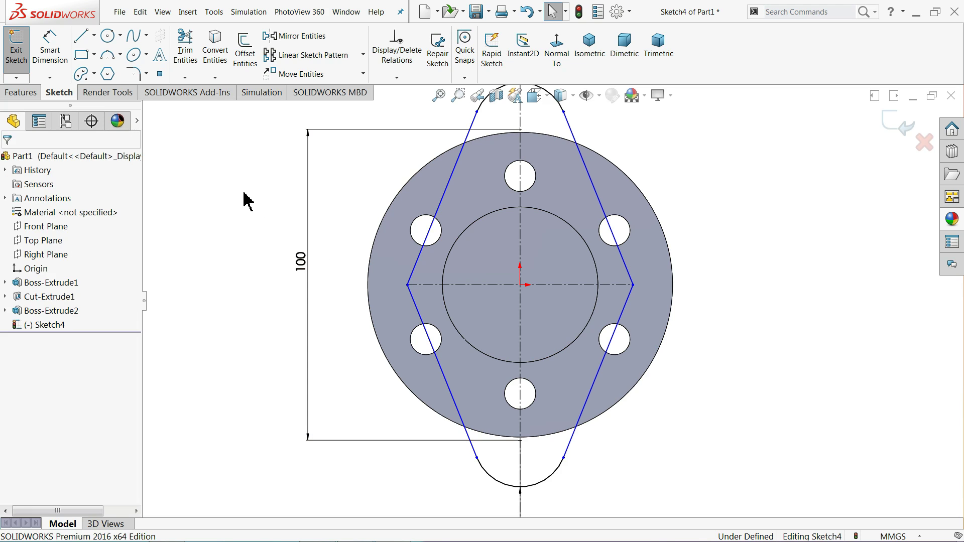
- Round the outline's left corner with an R30 sketch fillet
{"action": "left_click", "coordinate": [136, 73]}
{"action": "type", "text": "30"}
{"action": "left_click", "coordinate": [405, 284]}
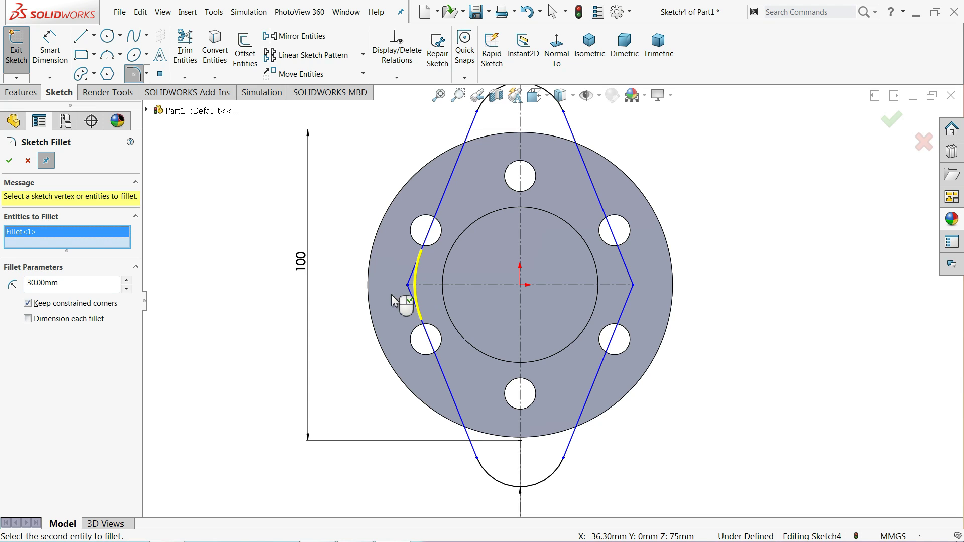
{"action": "left_click", "coordinate": [9, 160]}
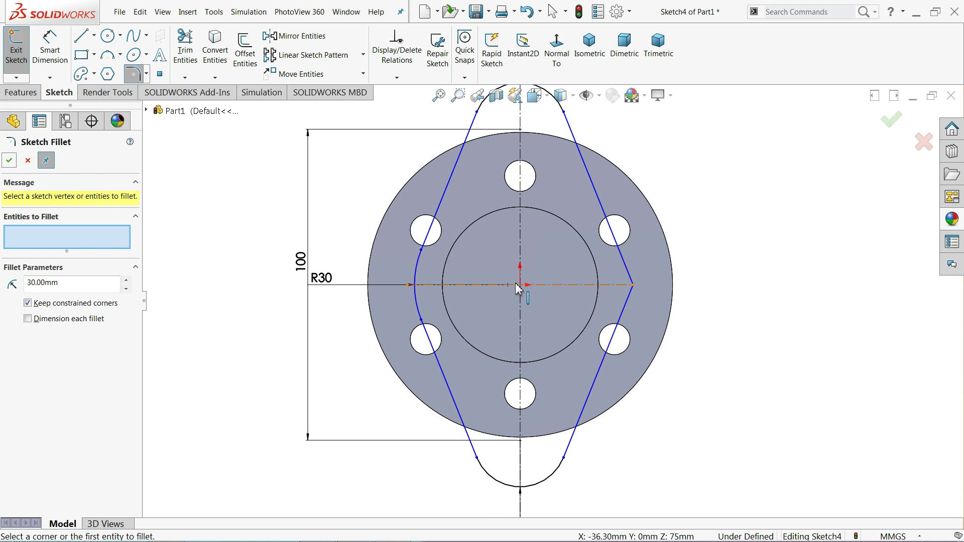
{"action": "scroll", "coordinate": [519, 289], "scroll_direction": "down", "scroll_amount": 1}
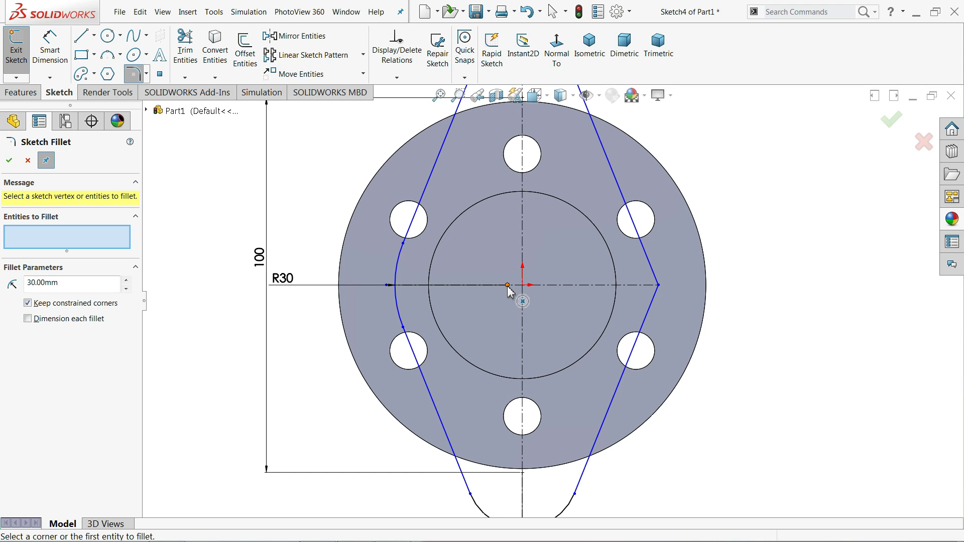
{"action": "left_click", "coordinate": [27, 160]}
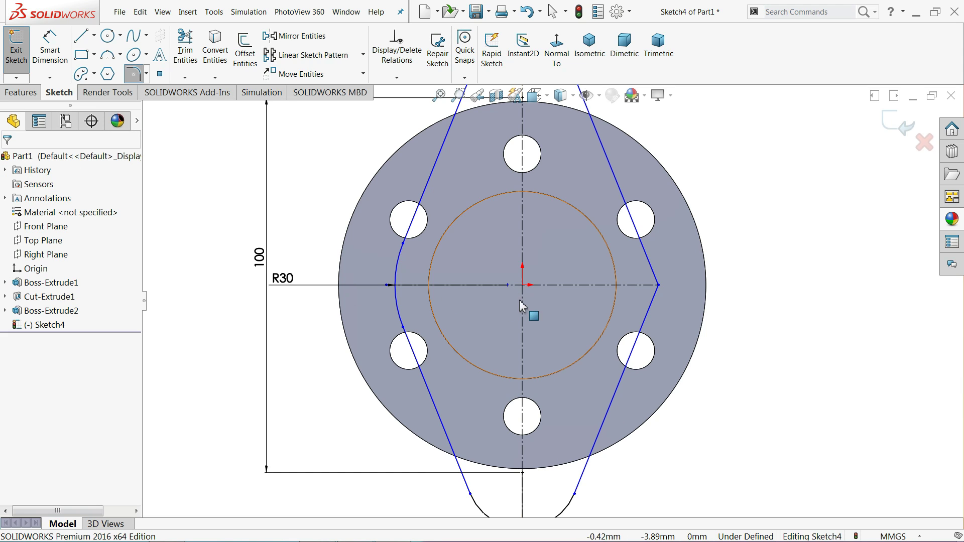
- Make the loose point on the horizontal centerline coincident with the origin
{"action": "left_click", "coordinate": [508, 287]}
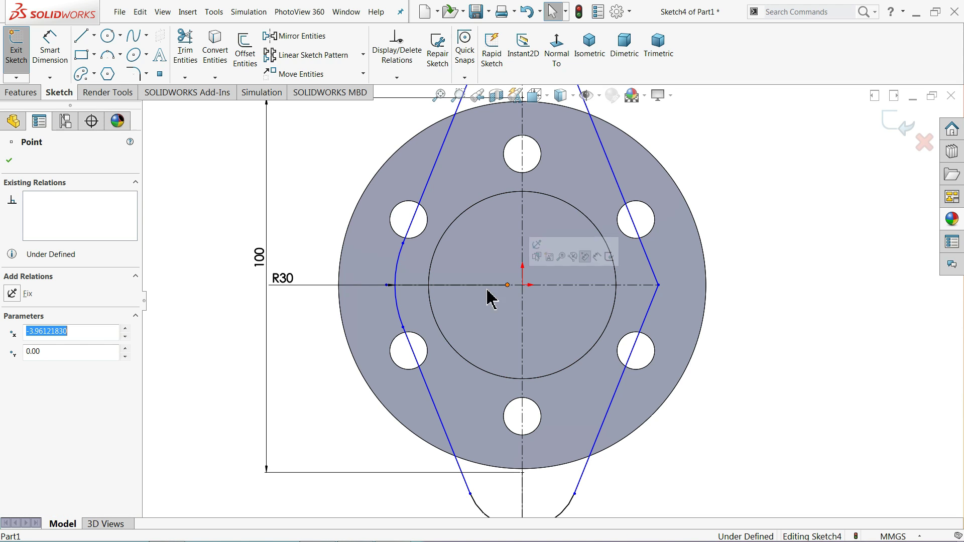
{"action": "left_click", "coordinate": [524, 286], "text": "ctrl"}
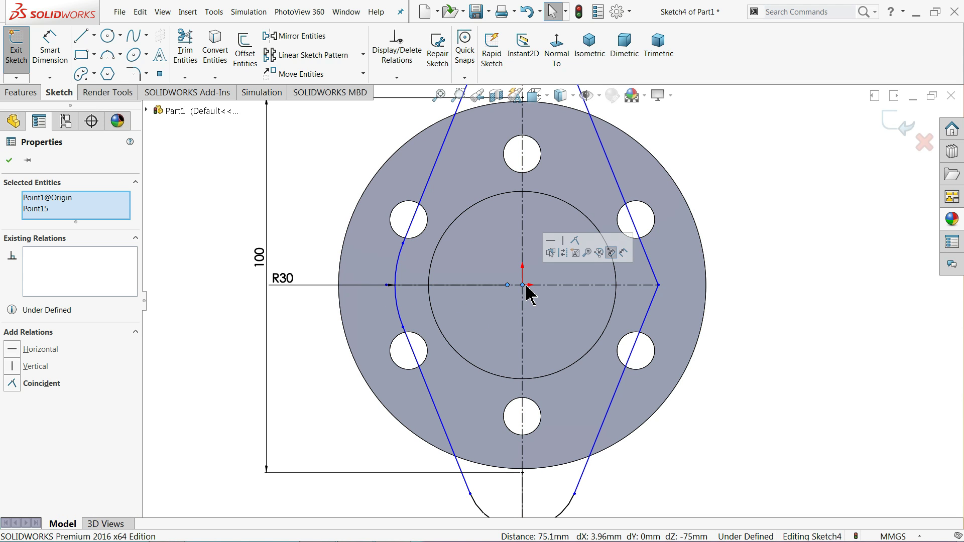
{"action": "left_click", "coordinate": [574, 244]}
{"action": "left_click", "coordinate": [753, 237]}
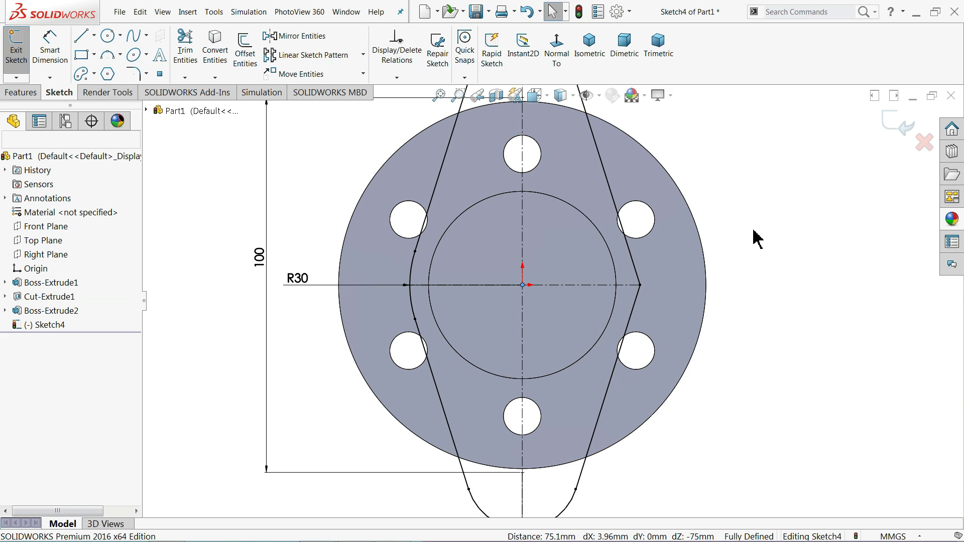
- Round the outline's right corner with an R30 sketch fillet
{"action": "left_click", "coordinate": [136, 76]}
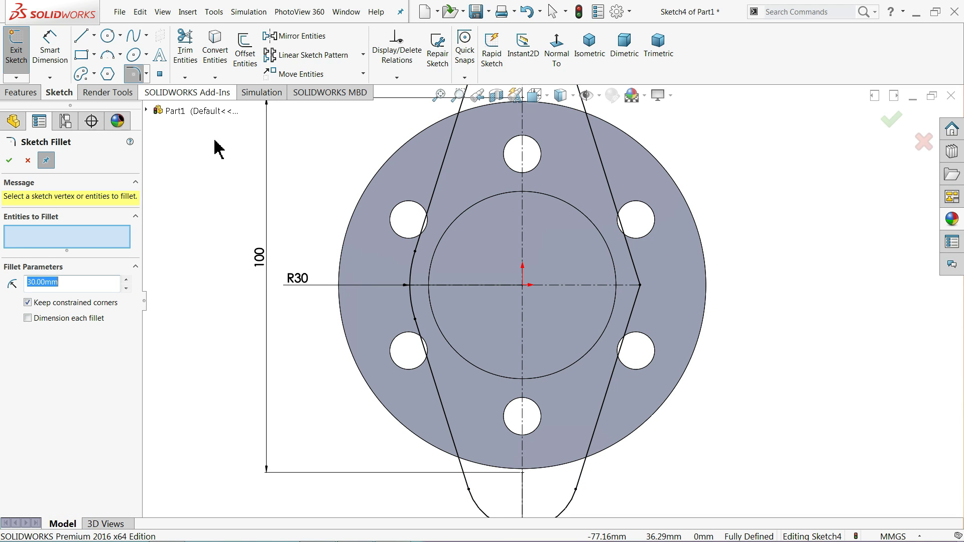
{"action": "left_click", "coordinate": [641, 285]}
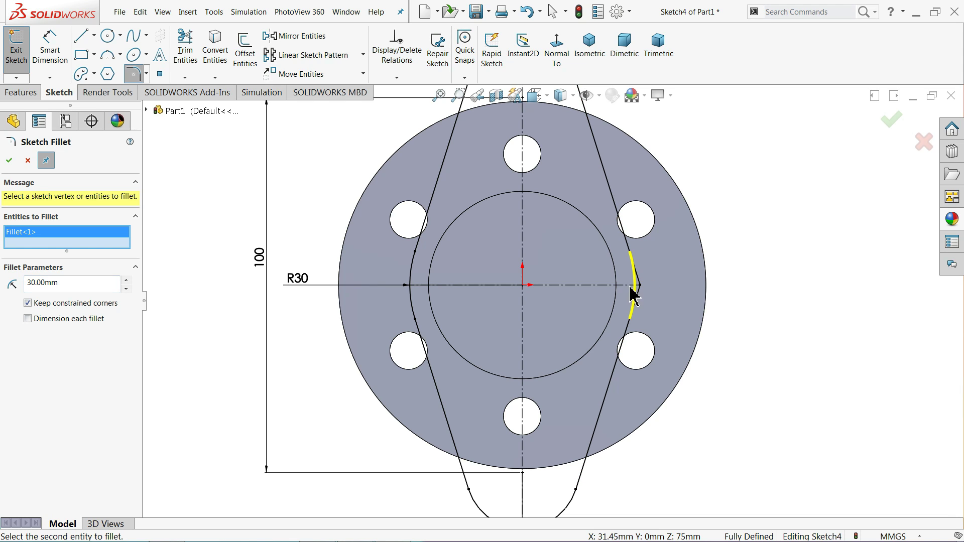
{"action": "left_click", "coordinate": [9, 161]}
{"action": "key", "text": "f"}
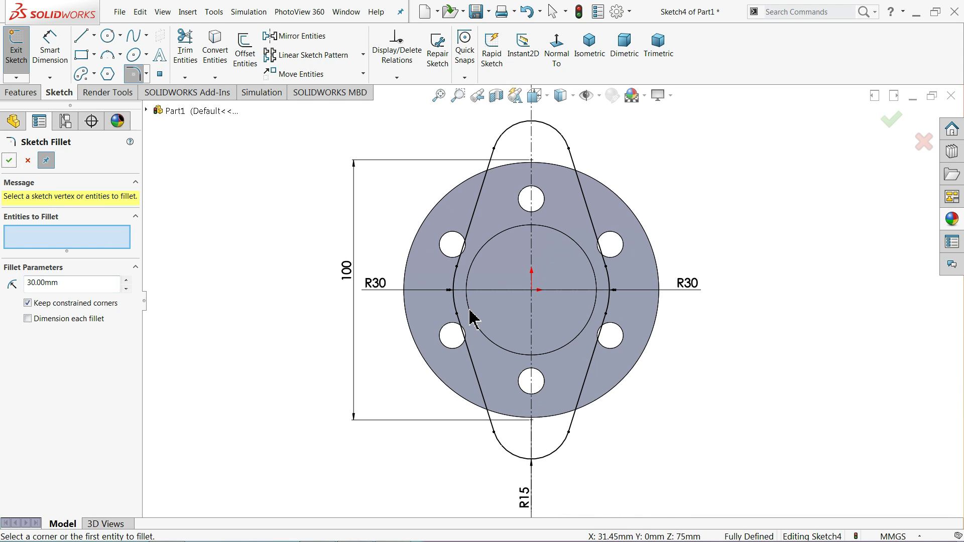
{"action": "key", "text": "f"}
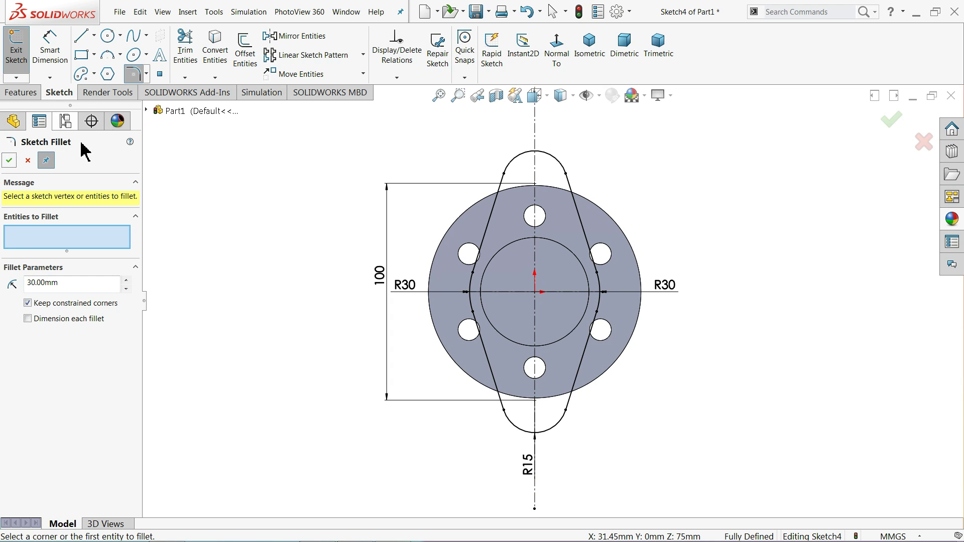
{"action": "left_click", "coordinate": [9, 160]}
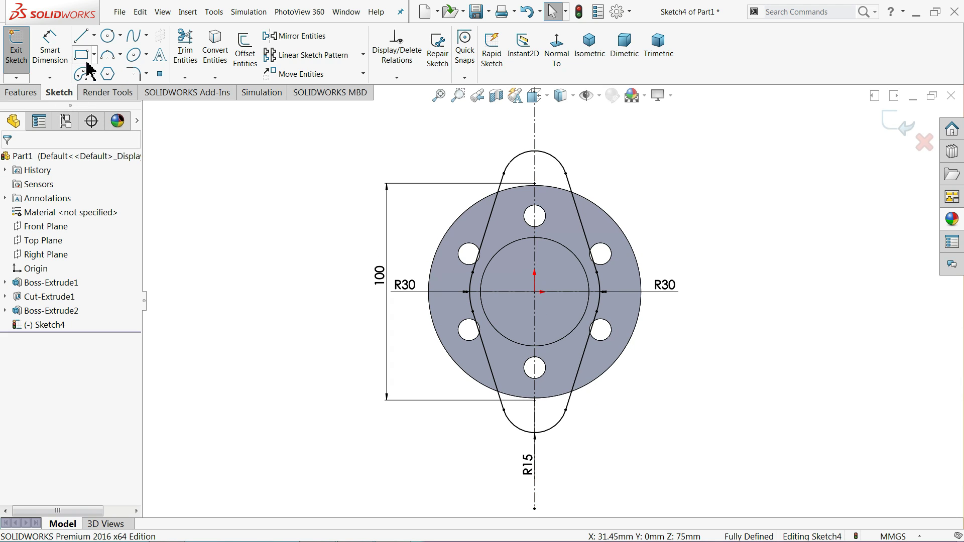
- Draw a circle centred at the top centerline end of the lug
{"action": "left_click", "coordinate": [107, 35]}
{"action": "scroll", "coordinate": [568, 211], "scroll_direction": "down", "scroll_amount": 2}
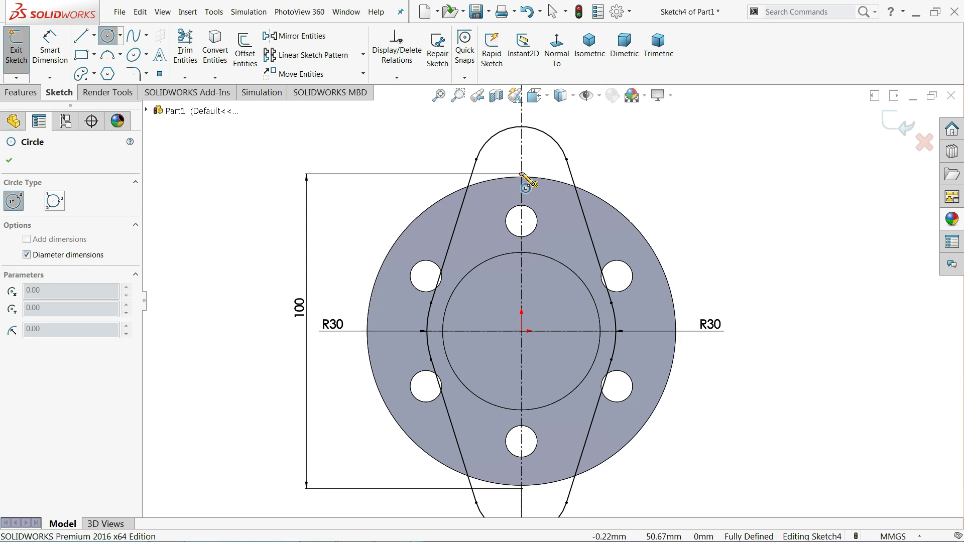
{"action": "left_click", "coordinate": [521, 175]}
{"action": "left_click", "coordinate": [545, 194]}
{"action": "scroll", "coordinate": [550, 307], "scroll_direction": "up", "scroll_amount": 2}
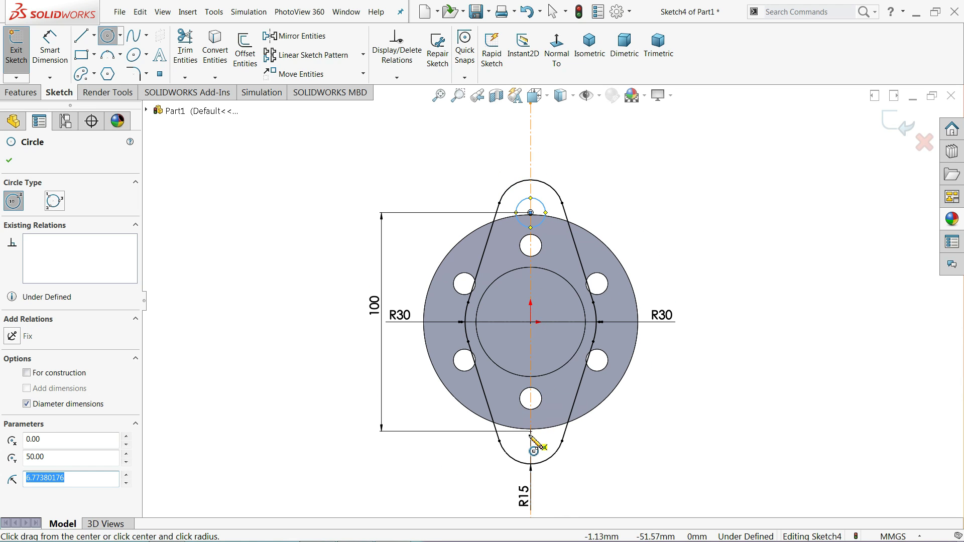
{"action": "scroll", "coordinate": [540, 440], "scroll_direction": "down", "scroll_amount": 3}
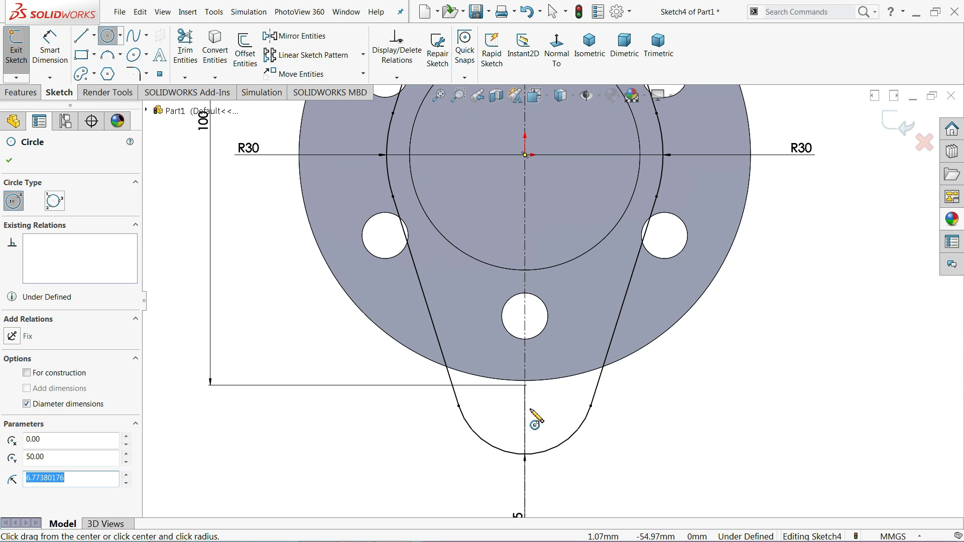
- Draw a circle at the lower lug centre and dimension it Ø12
{"action": "left_click", "coordinate": [524, 385]}
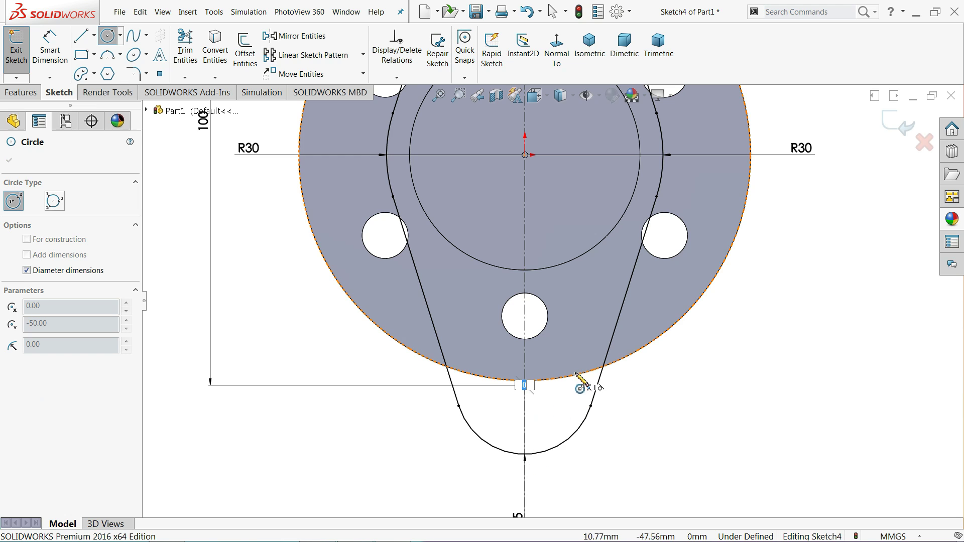
{"action": "key", "text": "Escape"}
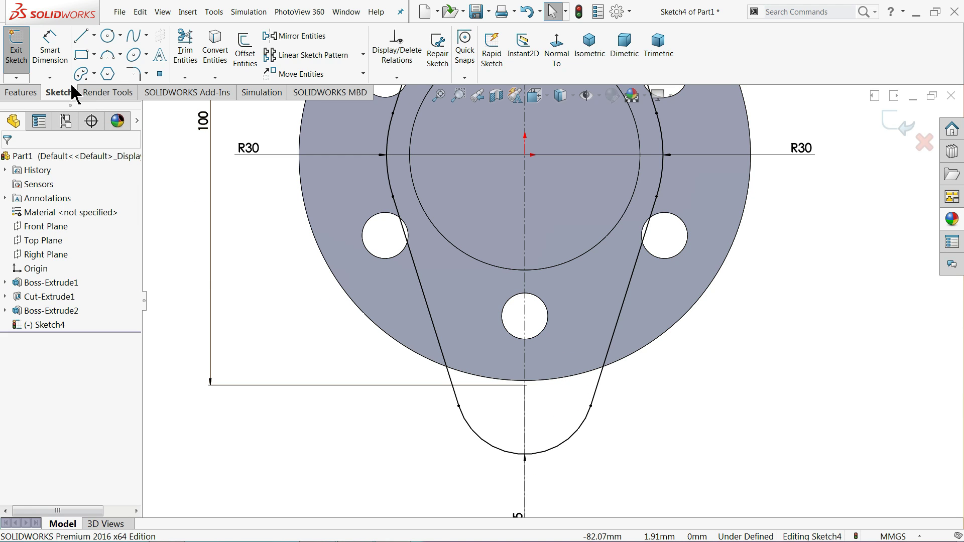
{"action": "left_click", "coordinate": [109, 42]}
{"action": "left_click_drag", "start_coordinate": [525, 385], "coordinate": [553, 412]}
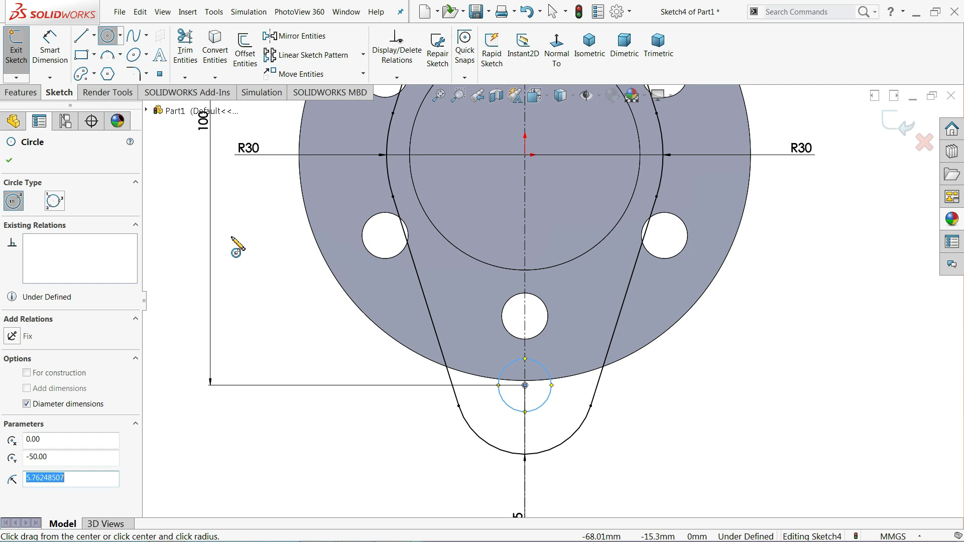
{"action": "left_click", "coordinate": [52, 57]}
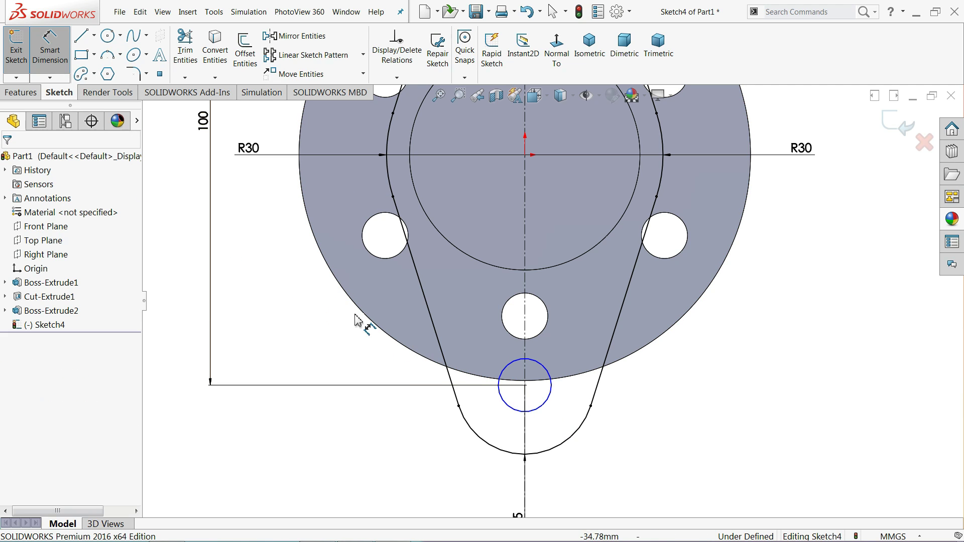
{"action": "left_click", "coordinate": [504, 402]}
{"action": "left_click", "coordinate": [373, 388]}
{"action": "type", "text": "12"}
{"action": "key", "text": "Return"}
- Add an Equal relation between the lower and upper circles
{"action": "right_click", "coordinate": [276, 274]}
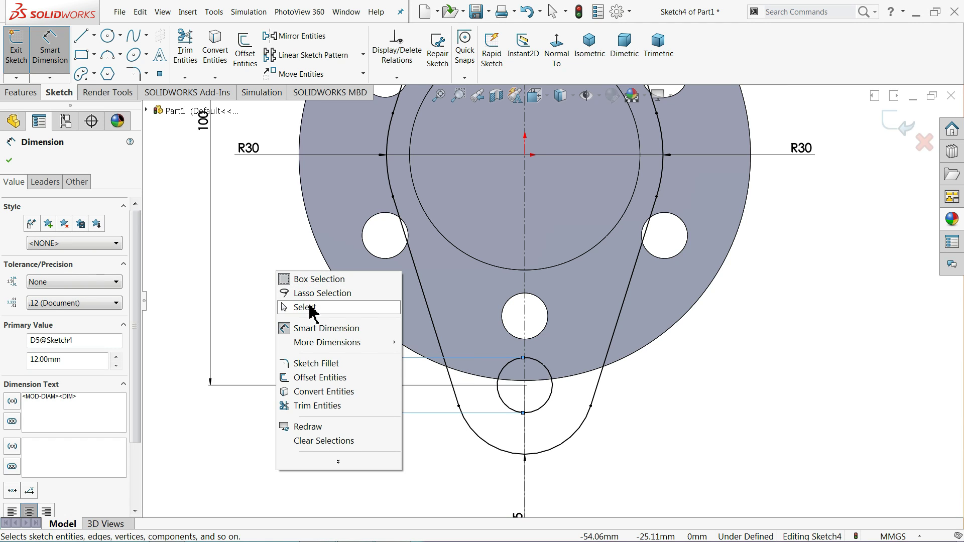
{"action": "left_click", "coordinate": [312, 308]}
{"action": "left_click", "coordinate": [549, 409]}
{"action": "key", "text": "f"}
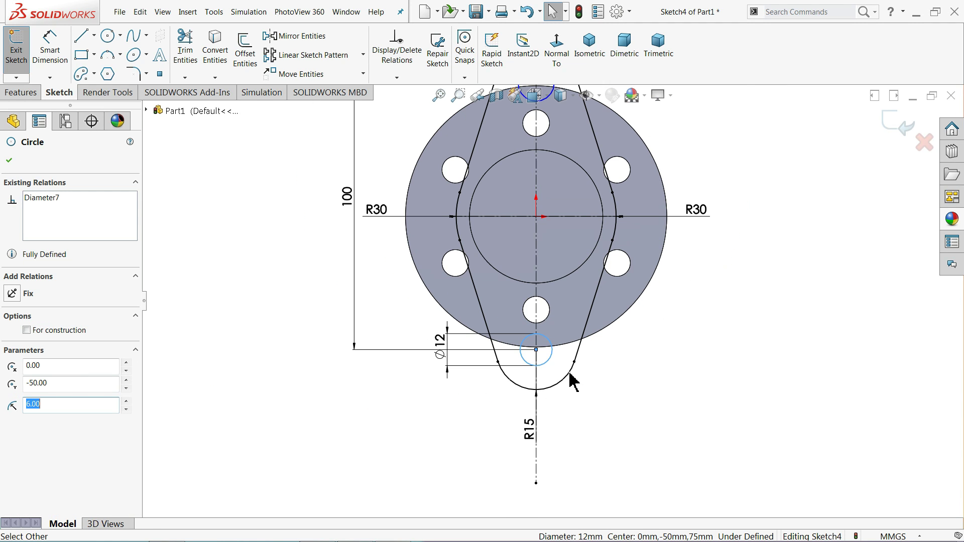
{"action": "scroll", "coordinate": [565, 141], "scroll_direction": "down", "scroll_amount": 2}
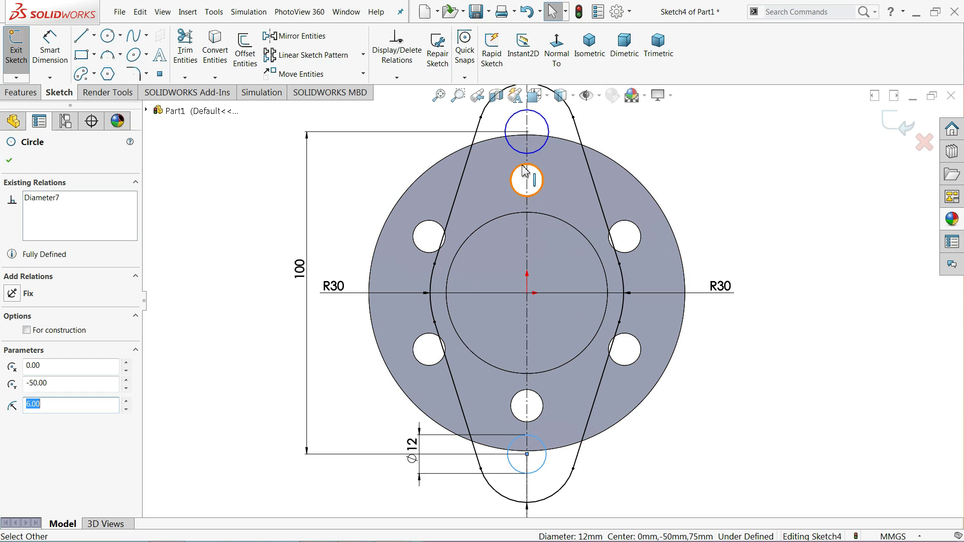
{"action": "left_click", "coordinate": [543, 151]}
{"action": "left_click", "coordinate": [542, 150], "text": "ctrl"}
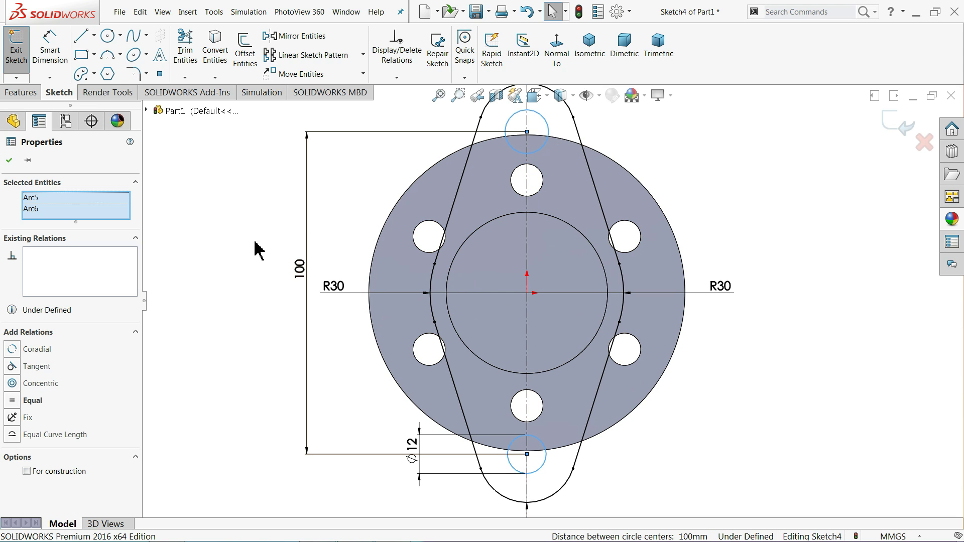
{"action": "left_click", "coordinate": [35, 402]}
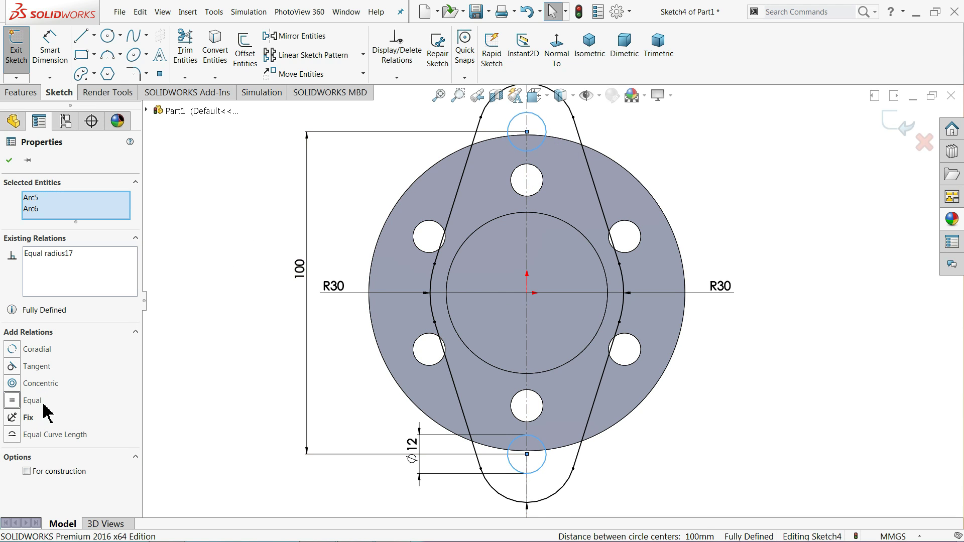
{"action": "left_click", "coordinate": [215, 348]}
- Tilt the view into 3-D and reposition the R15 radius dimension
{"action": "key", "text": "f"}
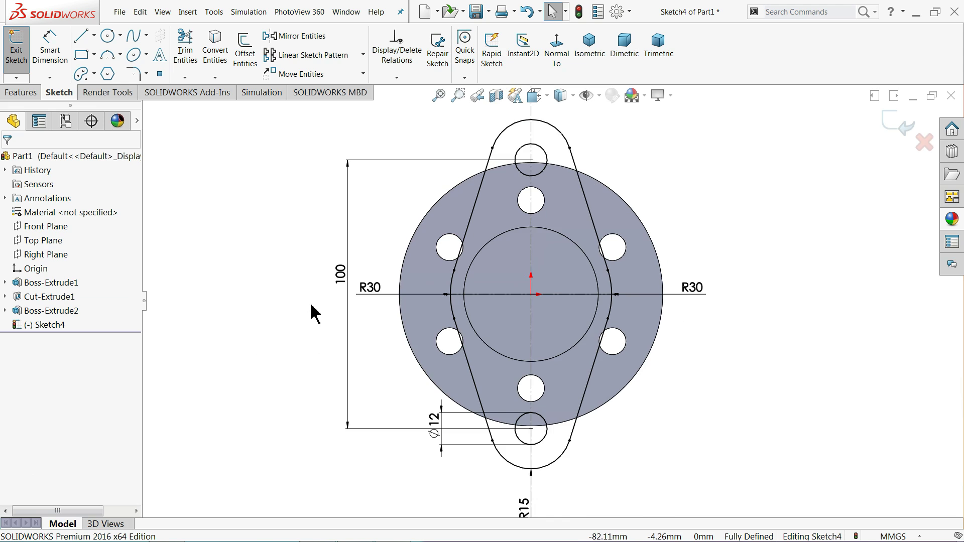
{"action": "mouse_move", "coordinate": [295, 318]}
{"action": "middle_mouse_down"}
{"action": "mouse_move", "coordinate": [243, 318]}
{"action": "mouse_move", "coordinate": [236, 375]}
{"action": "mouse_move", "coordinate": [442, 387]}
{"action": "middle_mouse_up"}
{"action": "scroll", "coordinate": [526, 357], "scroll_direction": "down", "scroll_amount": 3}
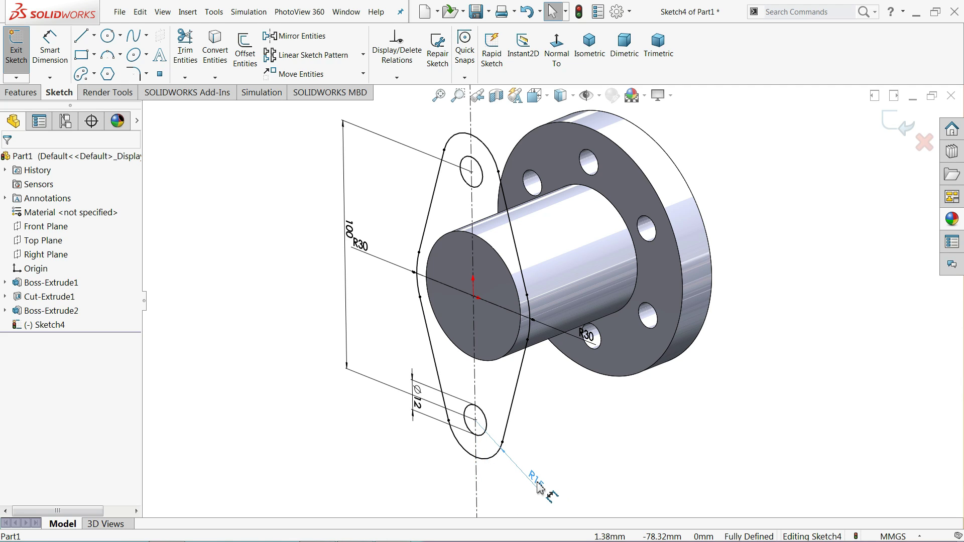
{"action": "left_click", "coordinate": [538, 486]}
{"action": "scroll", "coordinate": [514, 289], "scroll_direction": "down", "scroll_amount": 1}
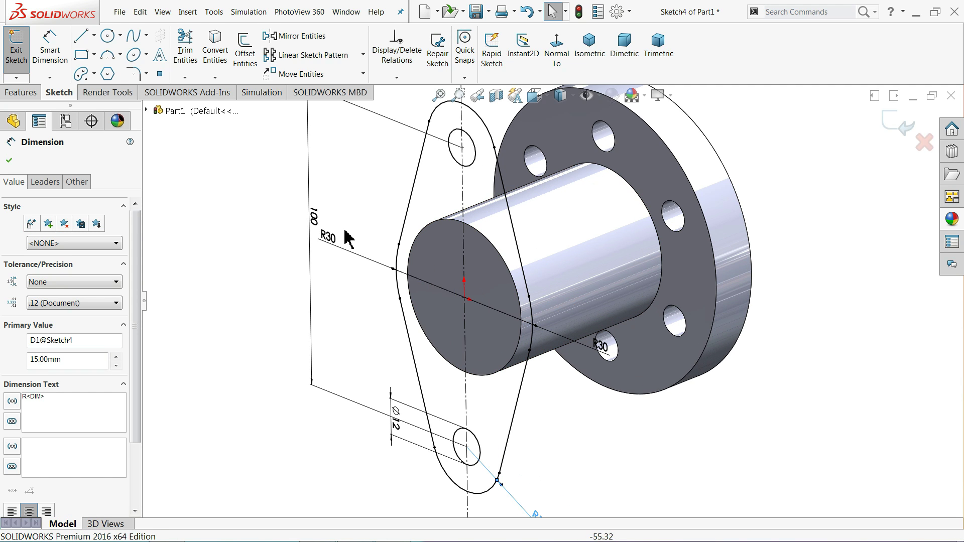
- Extrude the lug sketch 15 mm with Merge result, then compare with the reference drawing
{"action": "left_click", "coordinate": [15, 94]}
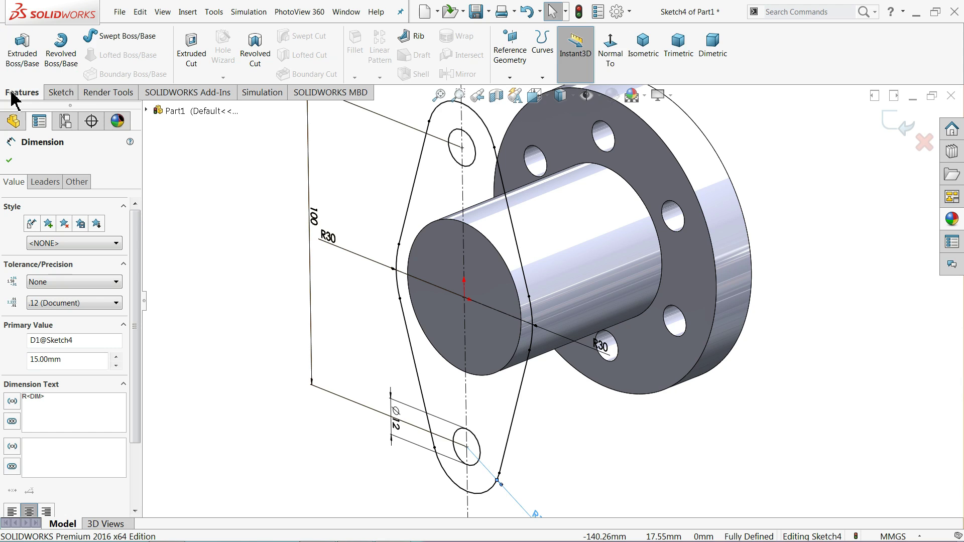
{"action": "left_click", "coordinate": [22, 50]}
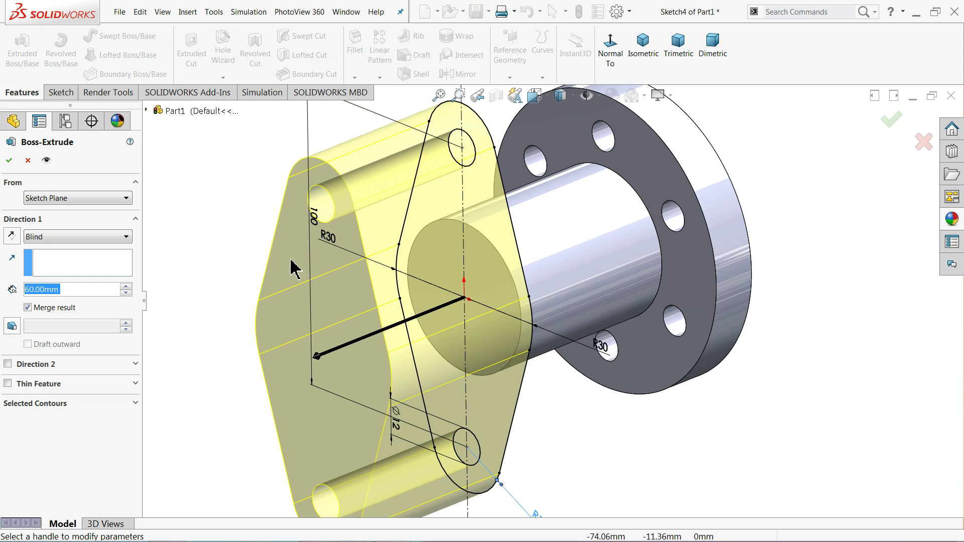
{"action": "type", "text": "15"}
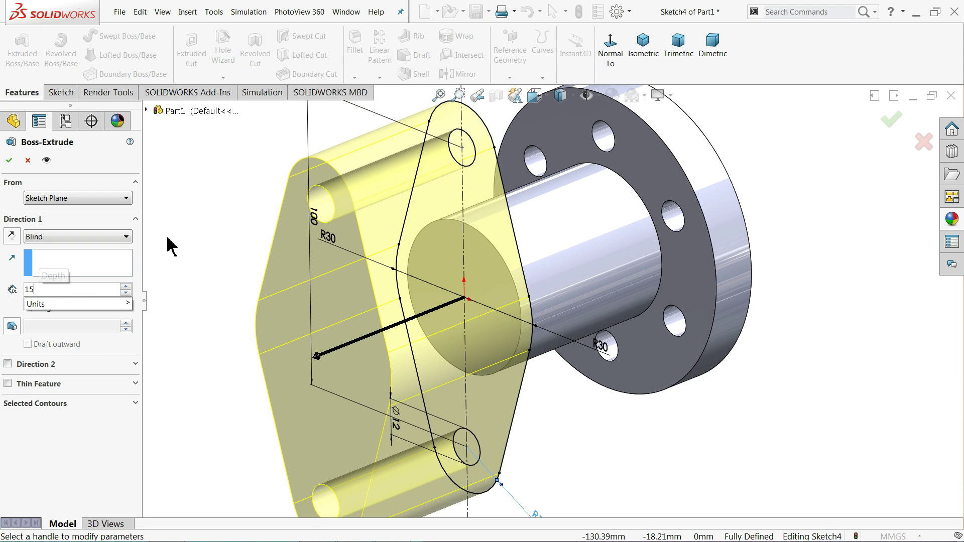
{"action": "key", "text": "Return"}
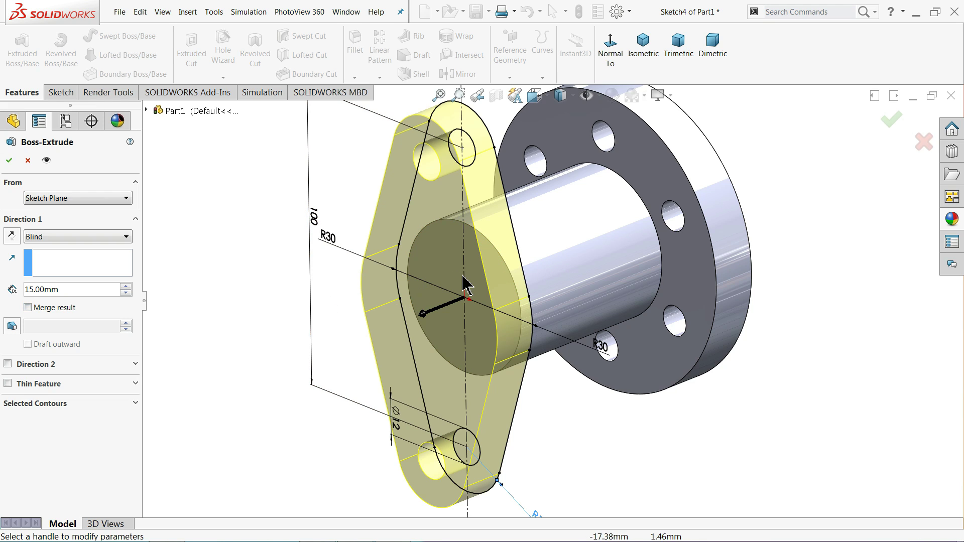
{"action": "left_click", "coordinate": [27, 308]}
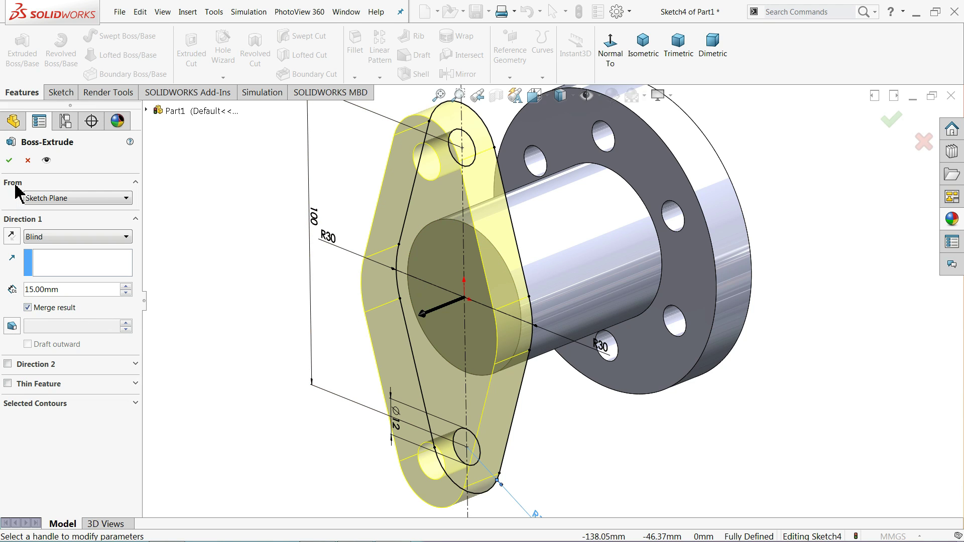
{"action": "left_click", "coordinate": [10, 161]}
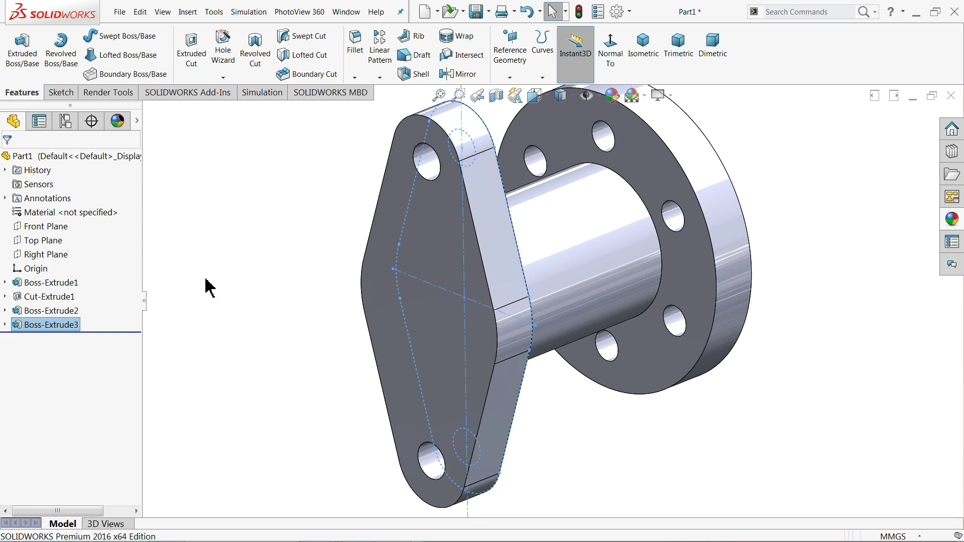
{"action": "middle_click_drag", "start_coordinate": [257, 301], "coordinate": [553, 333]}
{"action": "scroll", "coordinate": [516, 333], "scroll_direction": "down", "scroll_amount": 5}
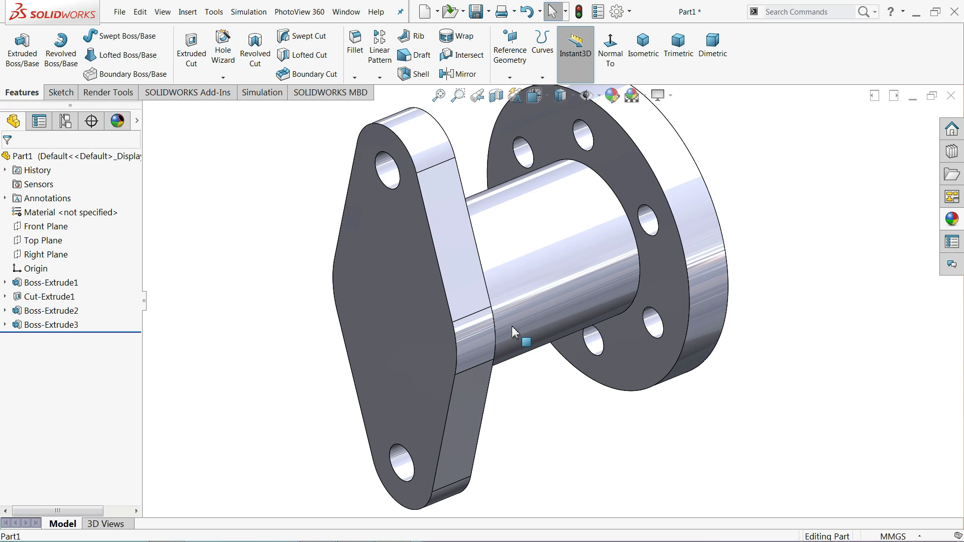
{"action": "left_click", "coordinate": [387, 530]}
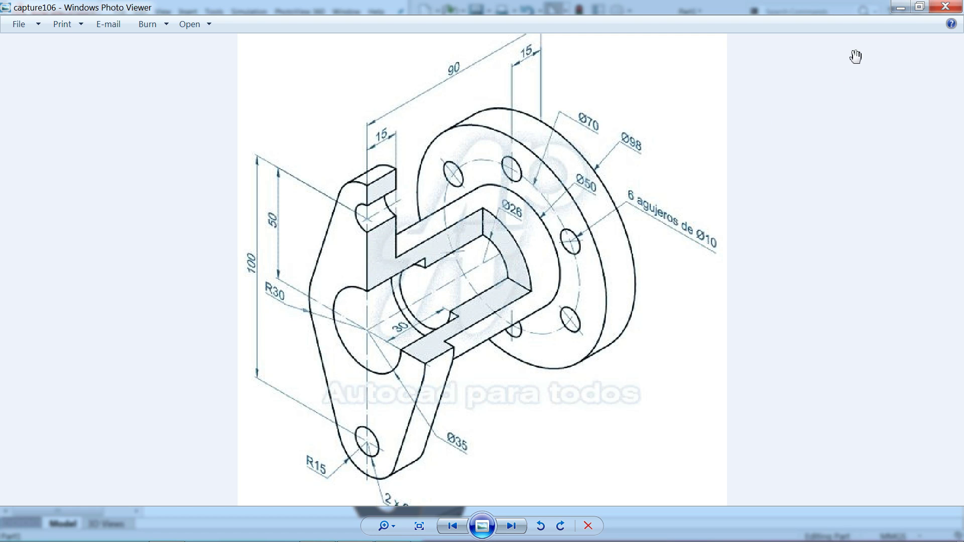
{"action": "left_click", "coordinate": [899, 10]}
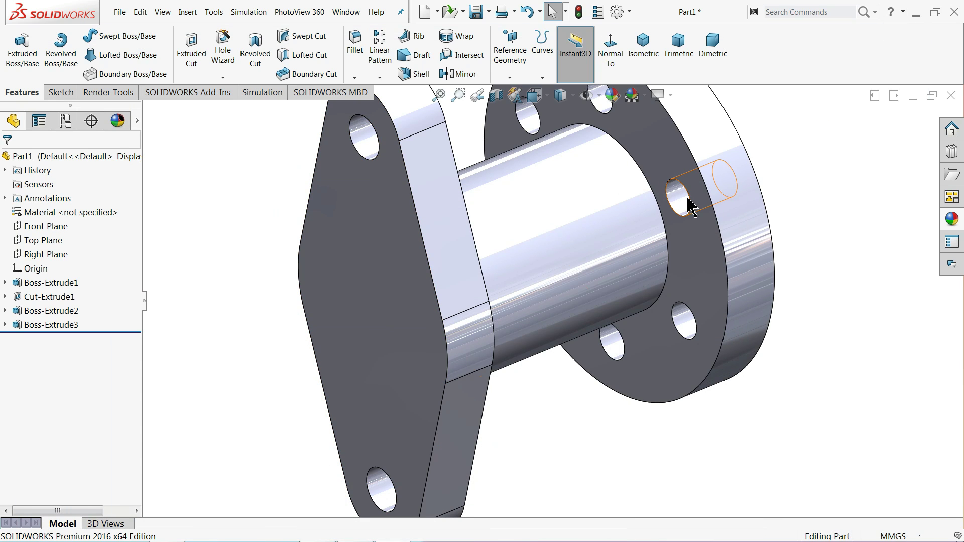
- Sketch a Ø35 circle centred on the origin on the lug's front face
{"action": "left_click", "coordinate": [407, 316]}
{"action": "left_click", "coordinate": [428, 274]}
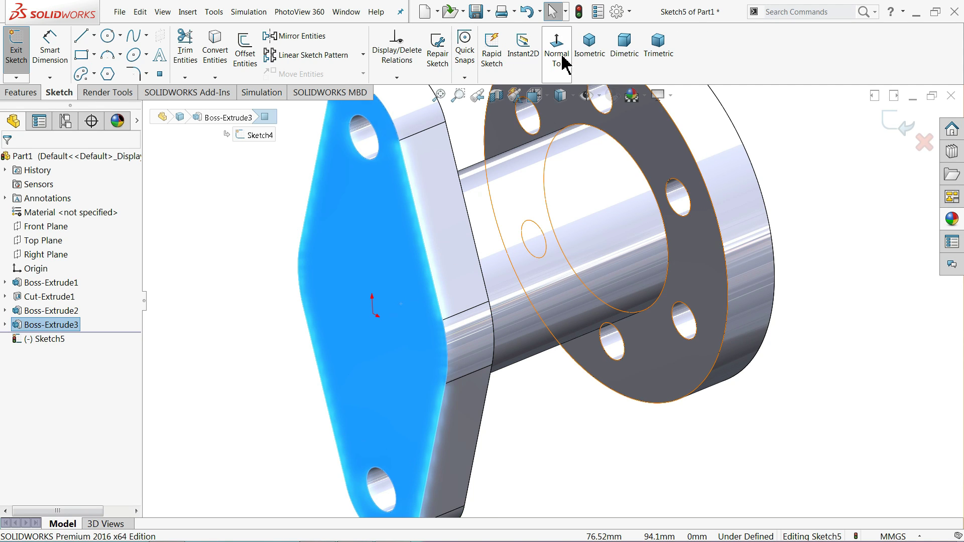
{"action": "left_click", "coordinate": [108, 35]}
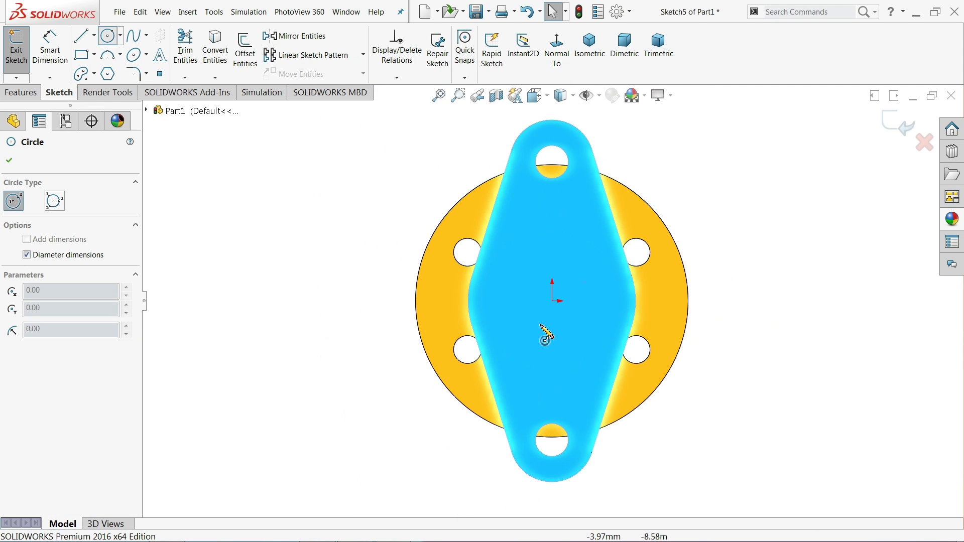
{"action": "scroll", "coordinate": [547, 312], "scroll_direction": "down", "scroll_amount": 3}
{"action": "left_click", "coordinate": [533, 280]}
{"action": "left_click", "coordinate": [581, 208]}
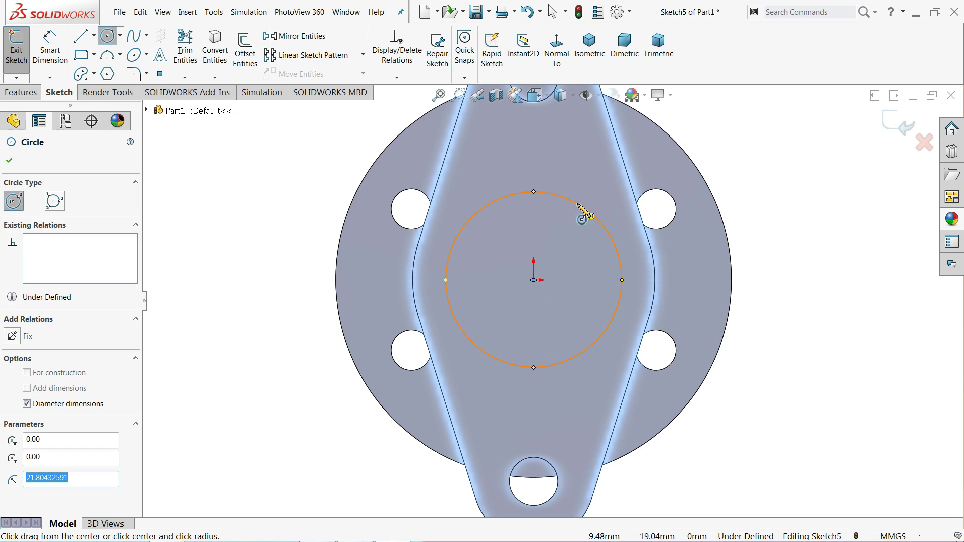
{"action": "left_click", "coordinate": [50, 50]}
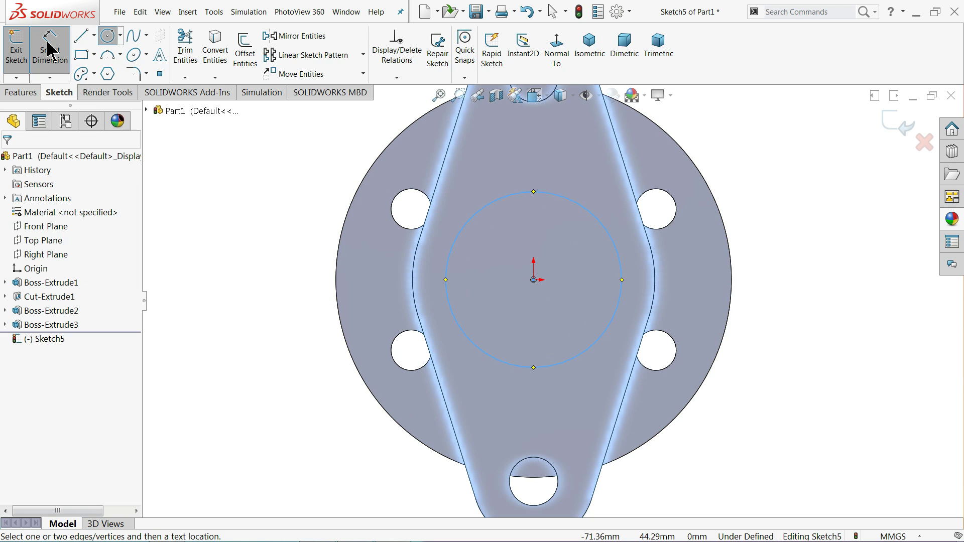
{"action": "left_click", "coordinate": [446, 275]}
{"action": "left_click", "coordinate": [262, 280]}
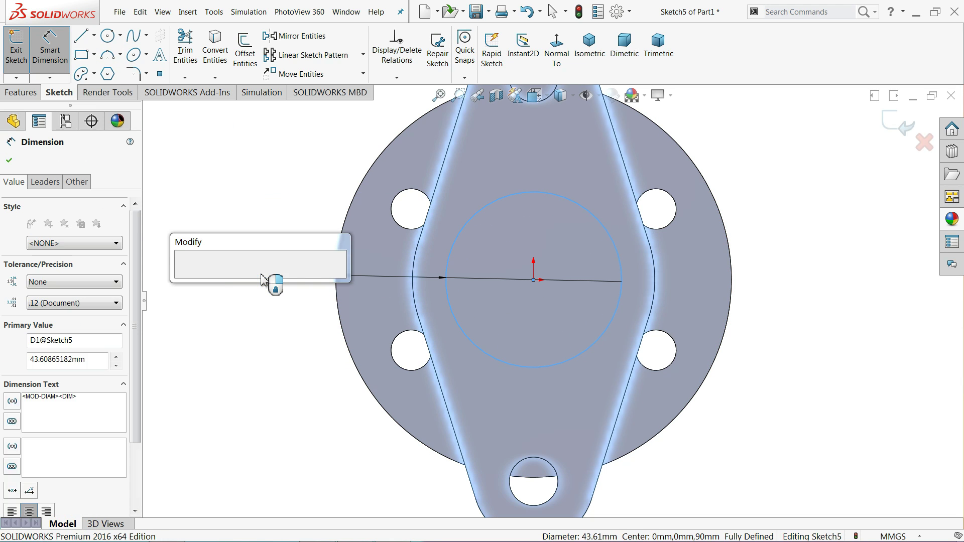
{"action": "type", "text": "35"}
{"action": "key", "text": "Return"}
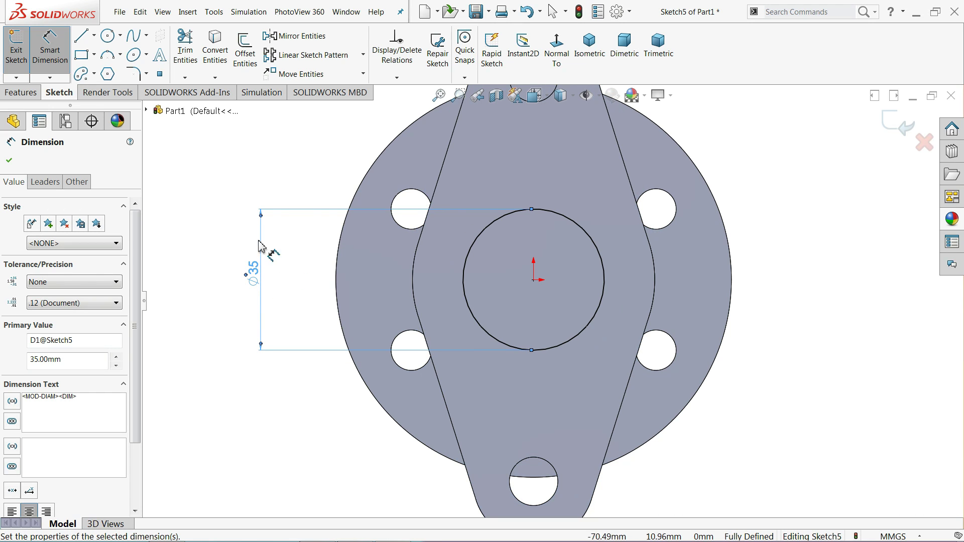
{"action": "left_click", "coordinate": [7, 161]}
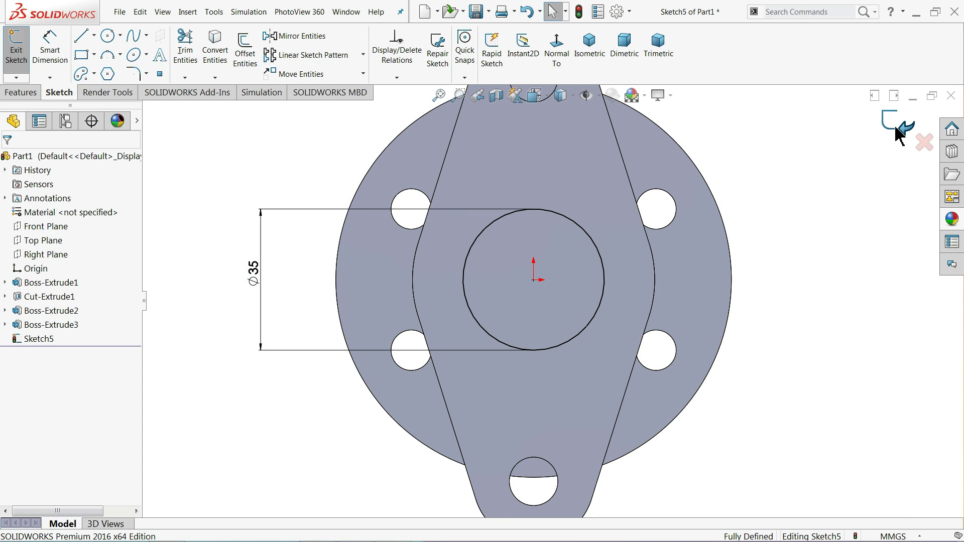
{"action": "left_click", "coordinate": [899, 131]}
- Cut-extrude the Ø35 circle 30 mm blind to form the counterbore
{"action": "left_click", "coordinate": [655, 52]}
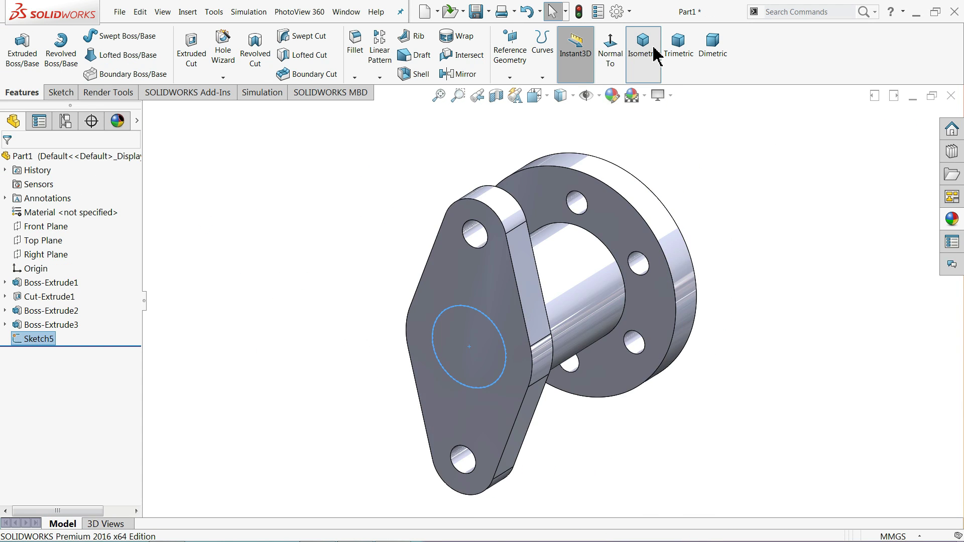
{"action": "scroll", "coordinate": [538, 359], "scroll_direction": "down", "scroll_amount": 2}
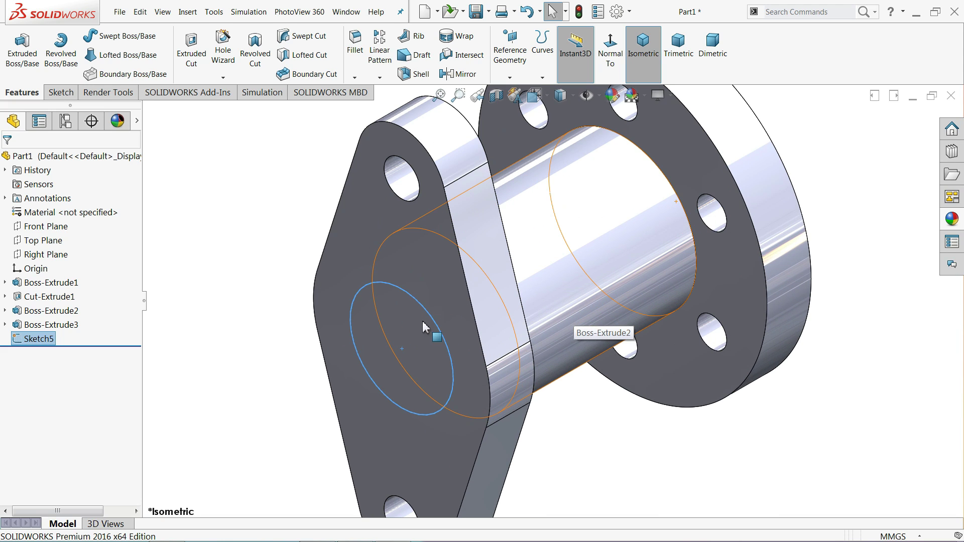
{"action": "left_click", "coordinate": [203, 57]}
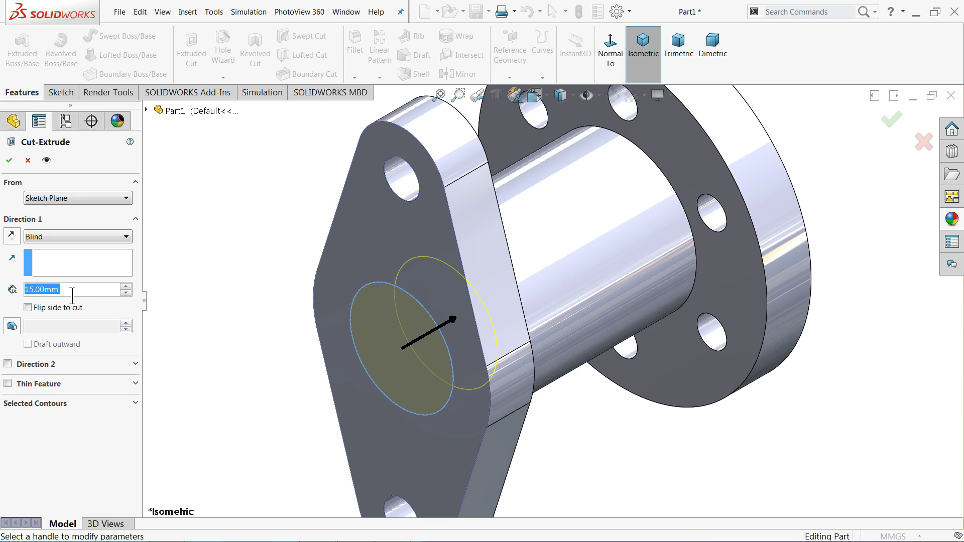
{"action": "type", "text": "30"}
{"action": "key", "text": "Return"}
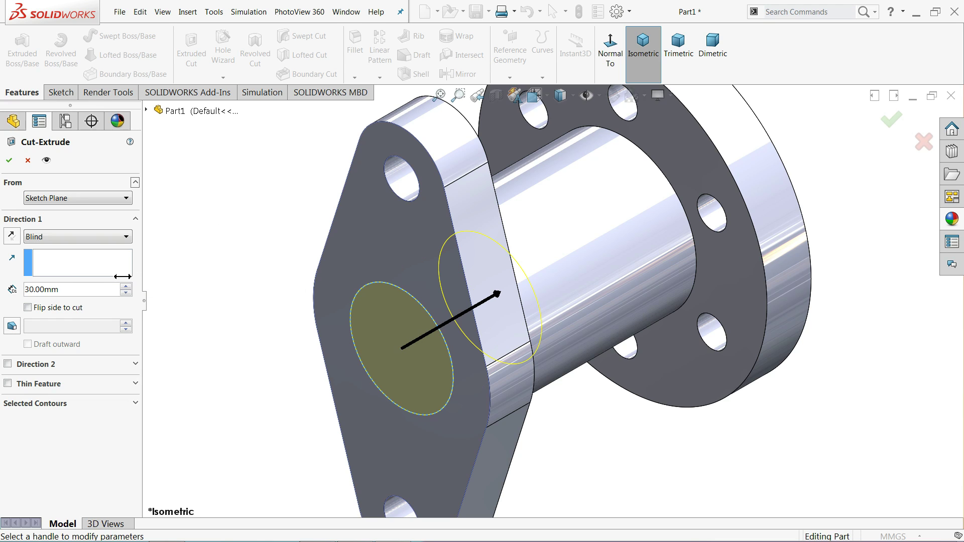
{"action": "left_click", "coordinate": [9, 160]}
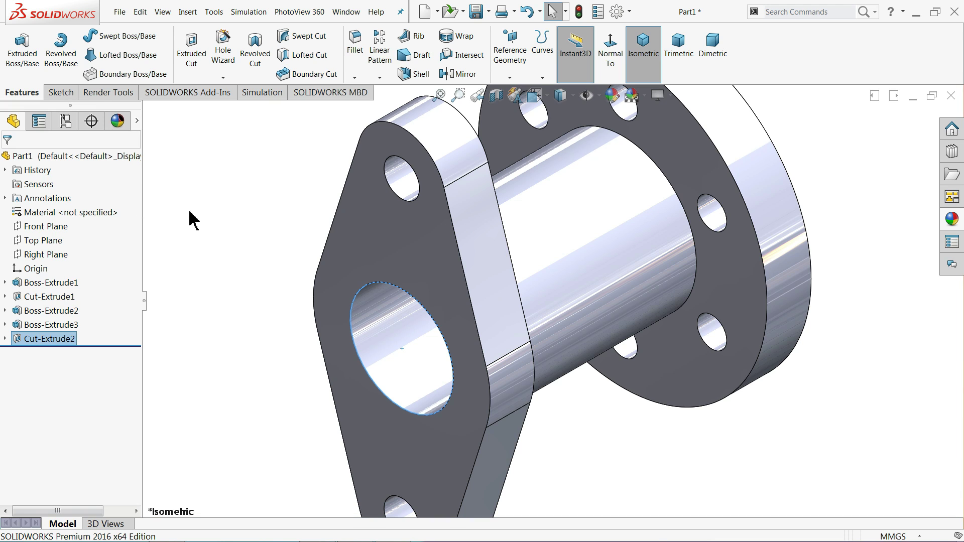
- Start a new sketch on the counterbore floor and view it normal to the face
{"action": "left_click", "coordinate": [219, 228]}
{"action": "middle_click_drag", "start_coordinate": [219, 228], "coordinate": [241, 211]}
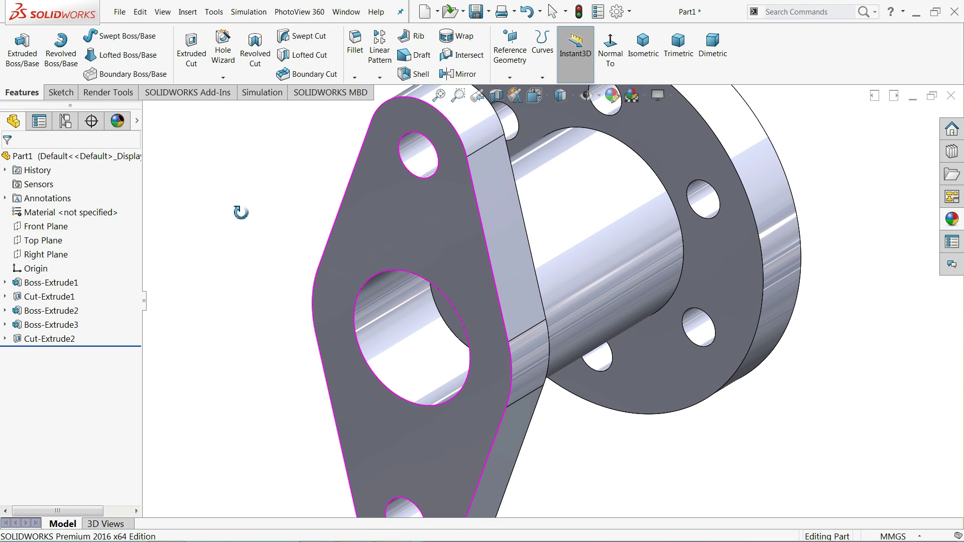
{"action": "middle_click_drag", "start_coordinate": [325, 309], "coordinate": [351, 236]}
{"action": "left_click", "coordinate": [446, 316]}
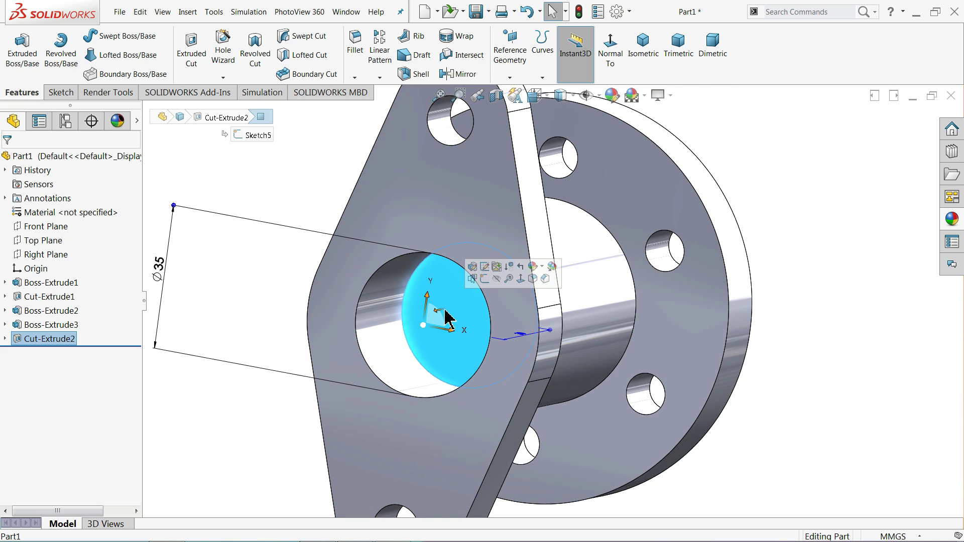
{"action": "left_click", "coordinate": [484, 279]}
{"action": "left_click", "coordinate": [556, 54]}
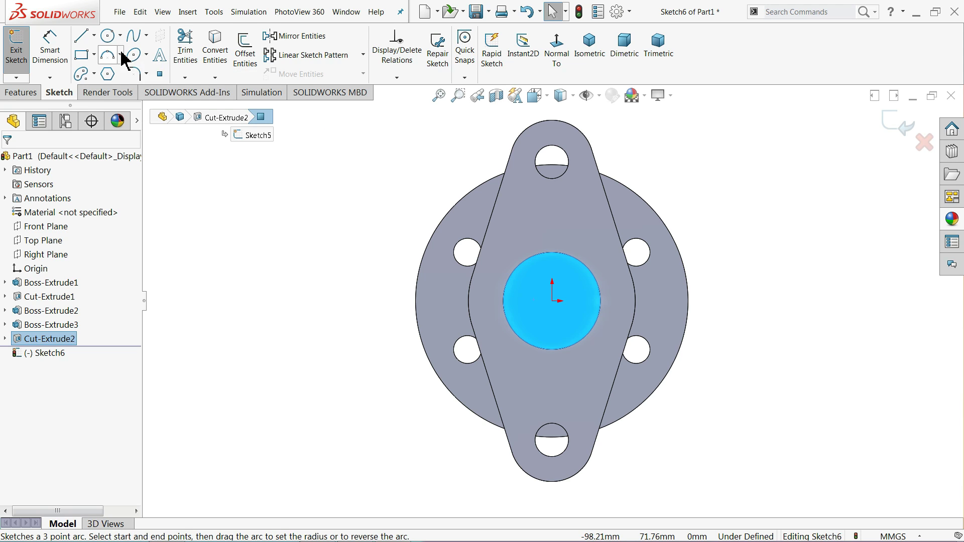
- Draw a circle centred on the origin, dimension it to Ø26, and exit the sketch
{"action": "left_click", "coordinate": [107, 35]}
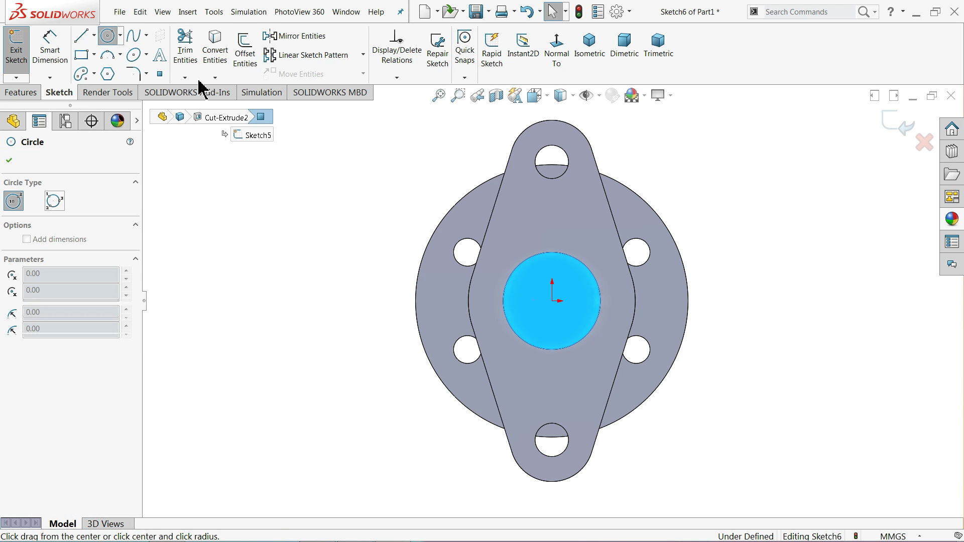
{"action": "left_click", "coordinate": [552, 301]}
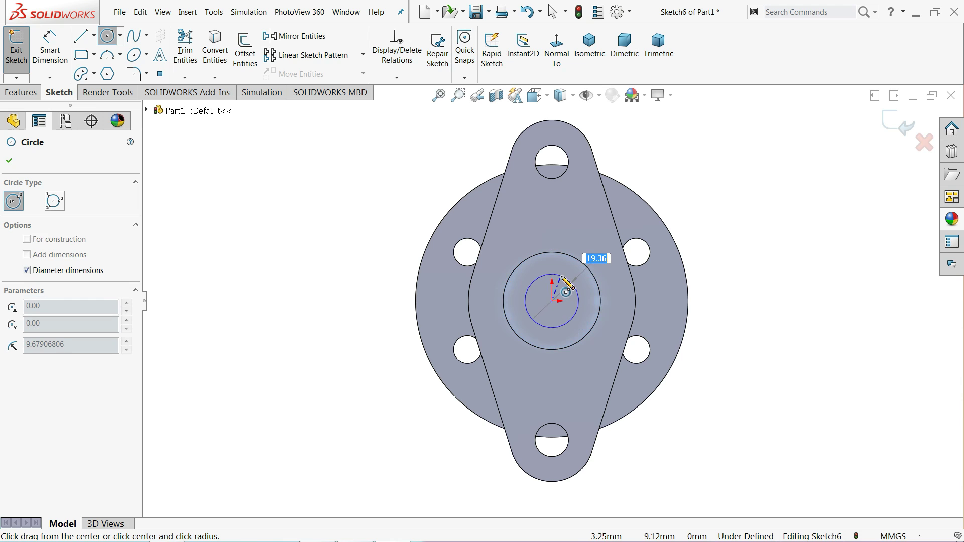
{"action": "left_click", "coordinate": [564, 277]}
{"action": "scroll", "coordinate": [567, 287], "scroll_direction": "down", "scroll_amount": 5}
{"action": "left_click", "coordinate": [49, 51]}
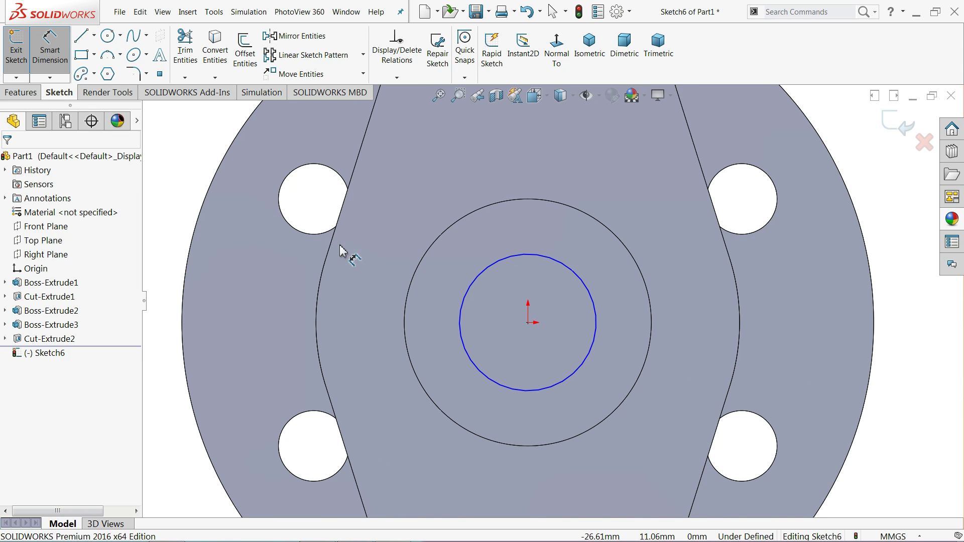
{"action": "left_click", "coordinate": [462, 325]}
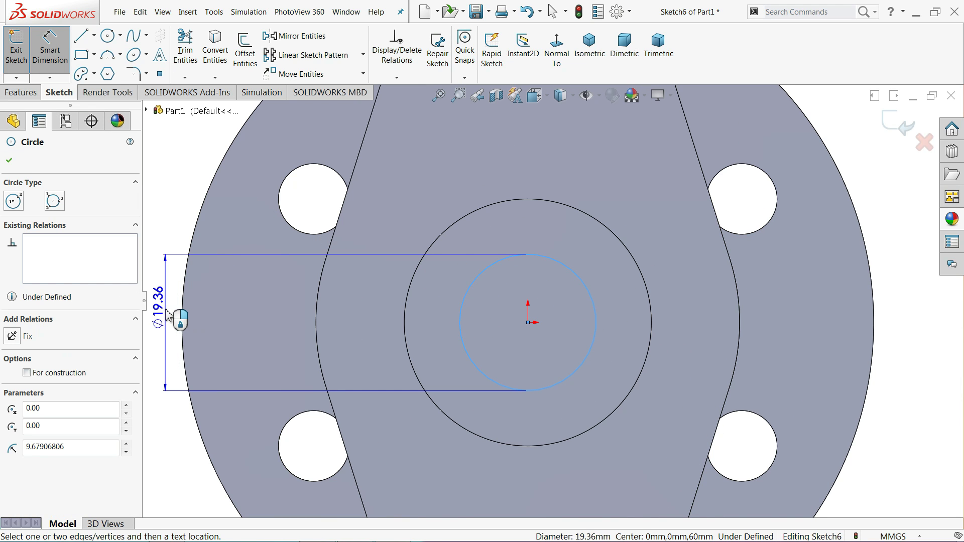
{"action": "left_click", "coordinate": [179, 318]}
{"action": "type", "text": "26"}
{"action": "key", "text": "Return"}
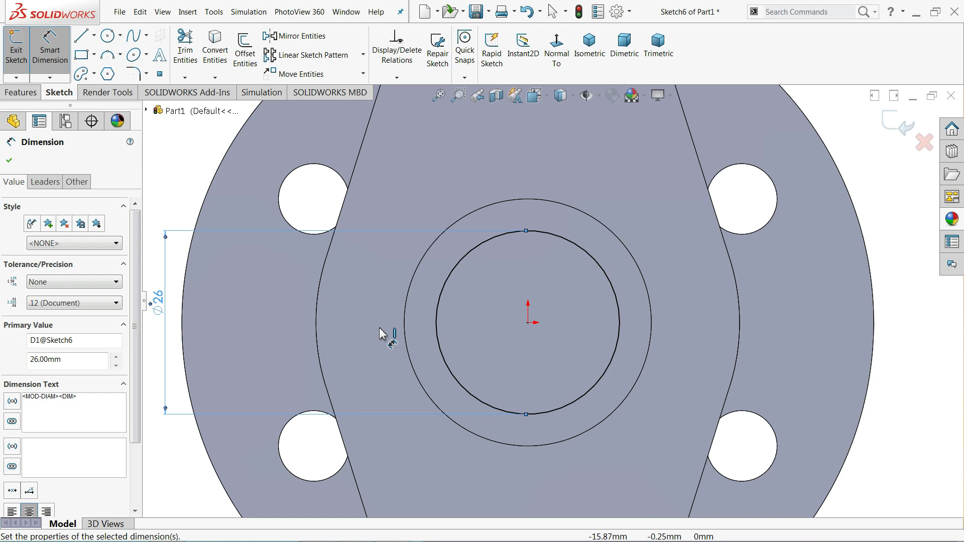
{"action": "left_click", "coordinate": [891, 127]}
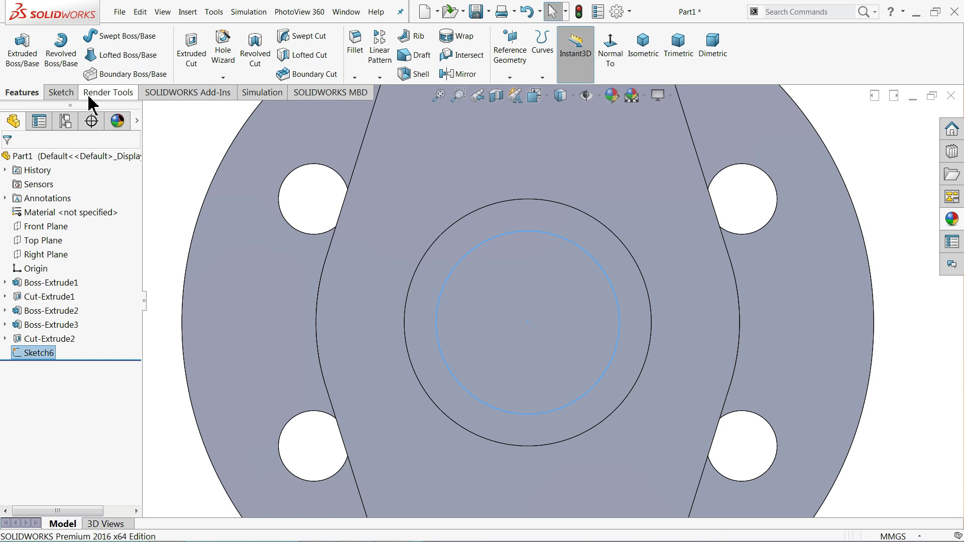
- Start an Extruded Cut from the Ø26 circle with its end condition set to Up To Surface
{"action": "left_click", "coordinate": [203, 56]}
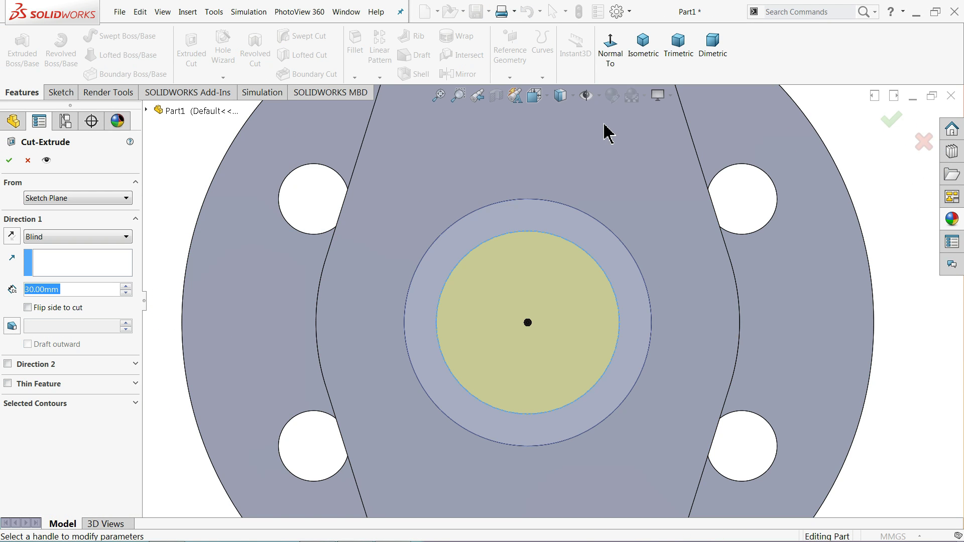
{"action": "left_click", "coordinate": [48, 237]}
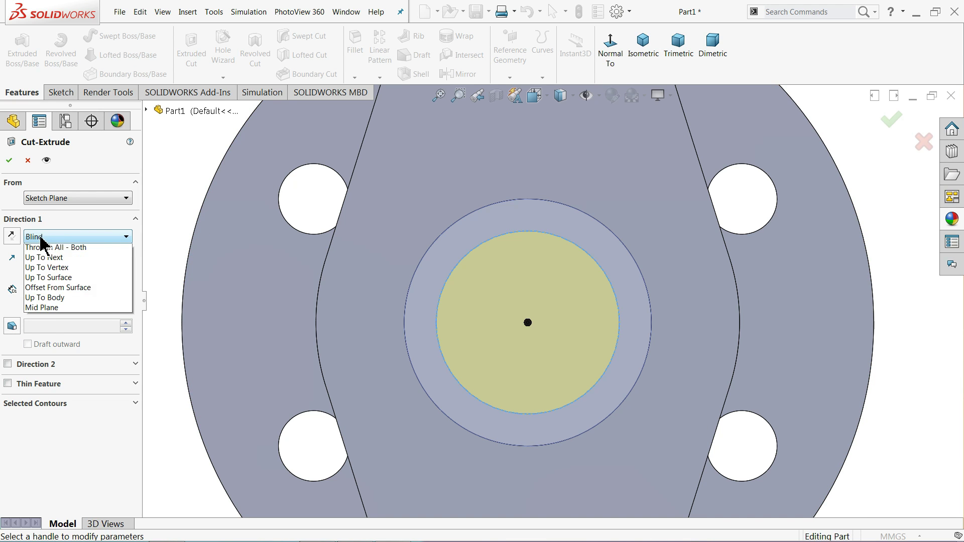
{"action": "left_click", "coordinate": [43, 260]}
{"action": "scroll", "coordinate": [532, 304], "scroll_direction": "up", "scroll_amount": 5}
{"action": "middle_click_drag", "start_coordinate": [533, 304], "coordinate": [393, 366]}
{"action": "scroll", "coordinate": [622, 342], "scroll_direction": "down", "scroll_amount": 3}
{"action": "scroll", "coordinate": [685, 295], "scroll_direction": "down", "scroll_amount": 2}
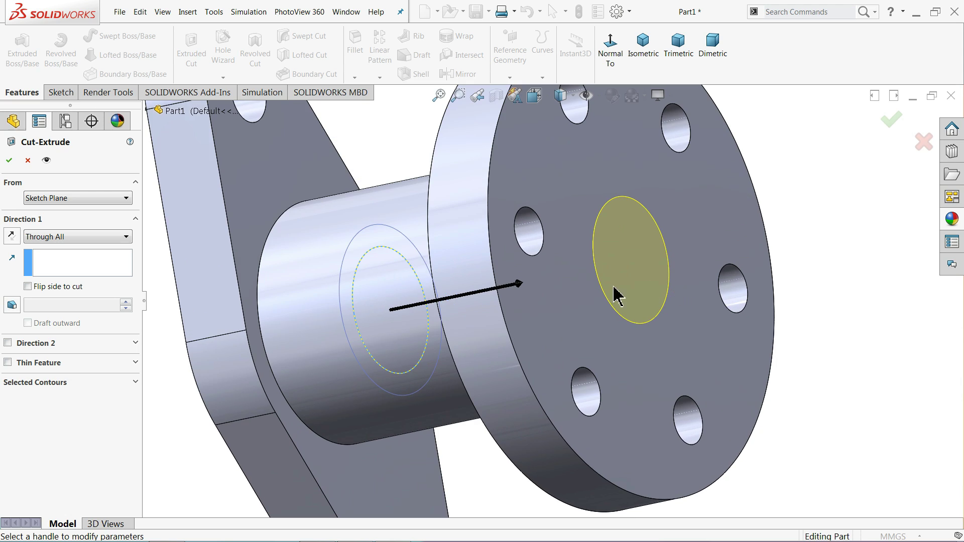
{"action": "left_click", "coordinate": [38, 237]}
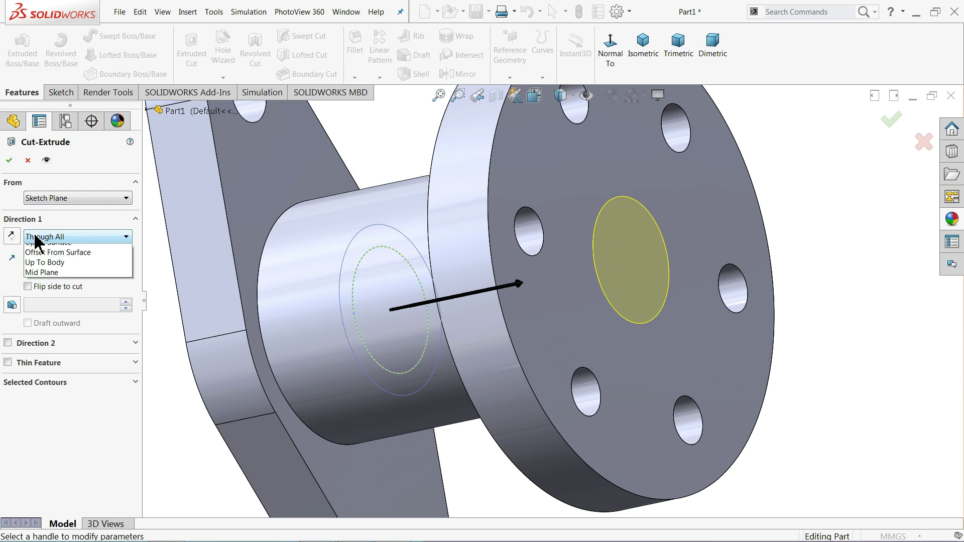
{"action": "left_click", "coordinate": [63, 281]}
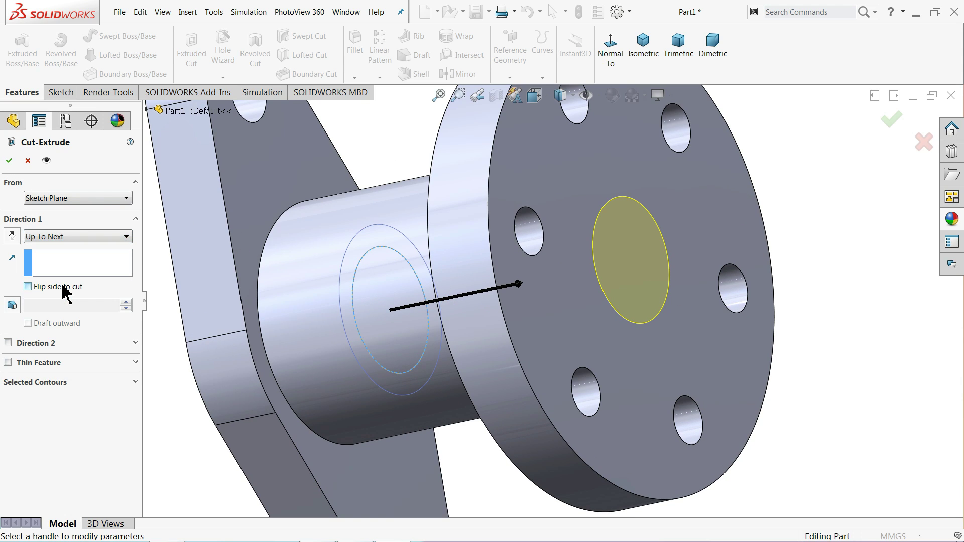
{"action": "left_click", "coordinate": [90, 241]}
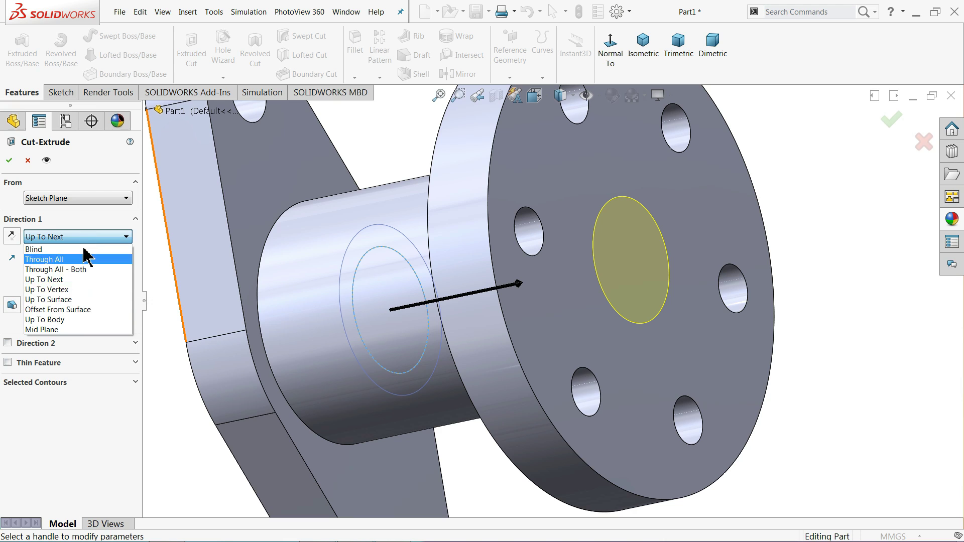
{"action": "left_click", "coordinate": [67, 299]}
- Limit the cut at the flange's outer face and confirm it as Cut-Extrude3
{"action": "left_click", "coordinate": [634, 249]}
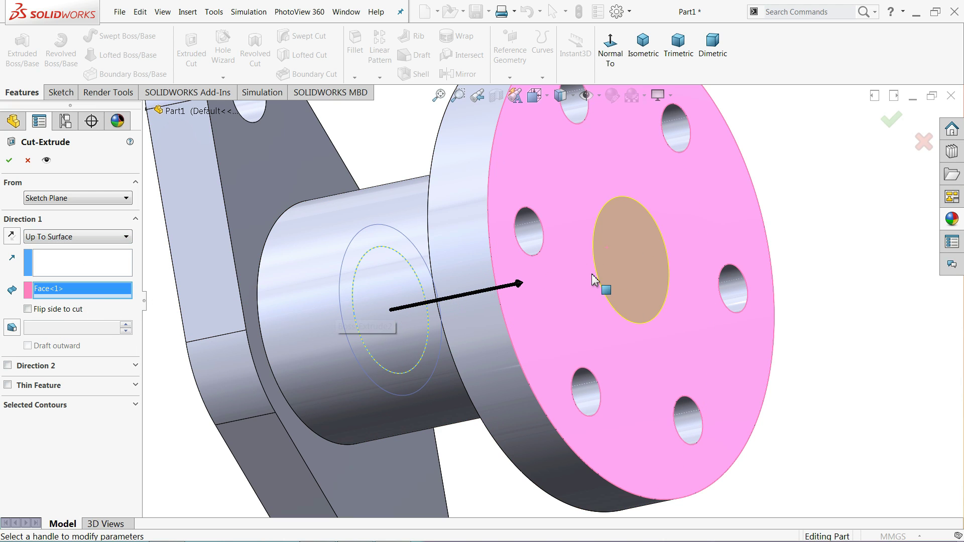
{"action": "left_click", "coordinate": [9, 160]}
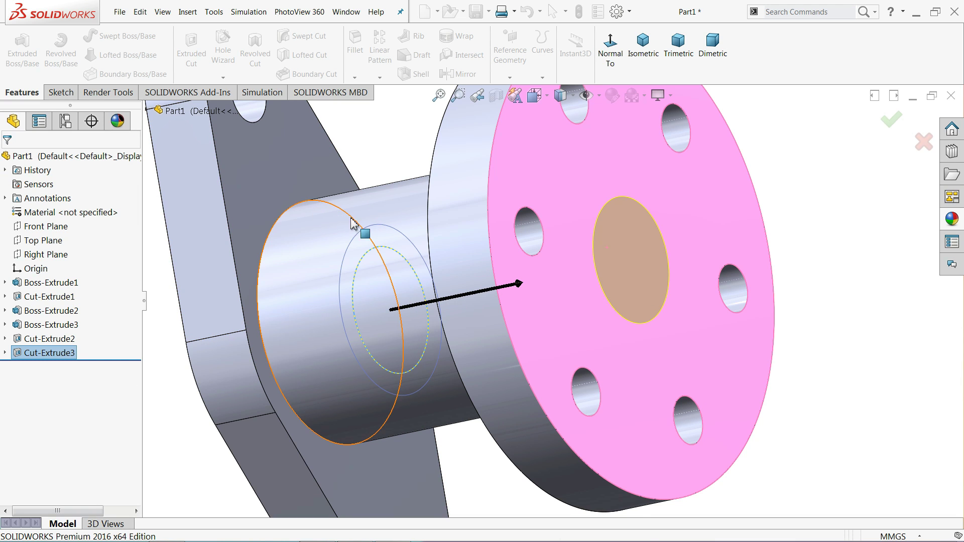
{"action": "middle_click_drag", "start_coordinate": [527, 281], "coordinate": [590, 279]}
{"action": "key", "text": "f"}
{"action": "left_click", "coordinate": [671, 281]}
{"action": "middle_click_drag", "start_coordinate": [671, 282], "coordinate": [697, 281]}
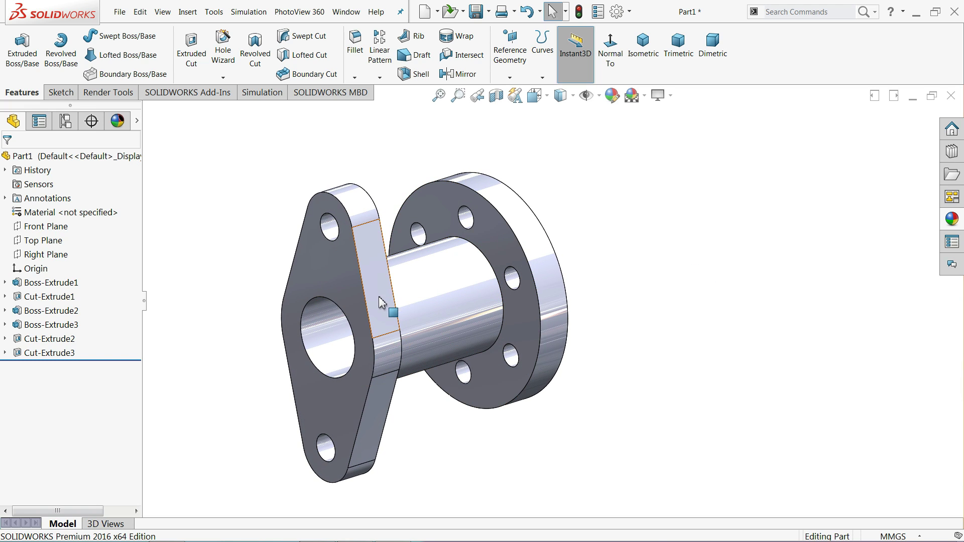
{"action": "scroll", "coordinate": [352, 352], "scroll_direction": "down", "scroll_amount": 3}
{"action": "scroll", "coordinate": [432, 359], "scroll_direction": "up", "scroll_amount": 2}
{"action": "middle_click_drag", "start_coordinate": [432, 359], "coordinate": [442, 334]}
{"action": "scroll", "coordinate": [455, 268], "scroll_direction": "down", "scroll_amount": 2}
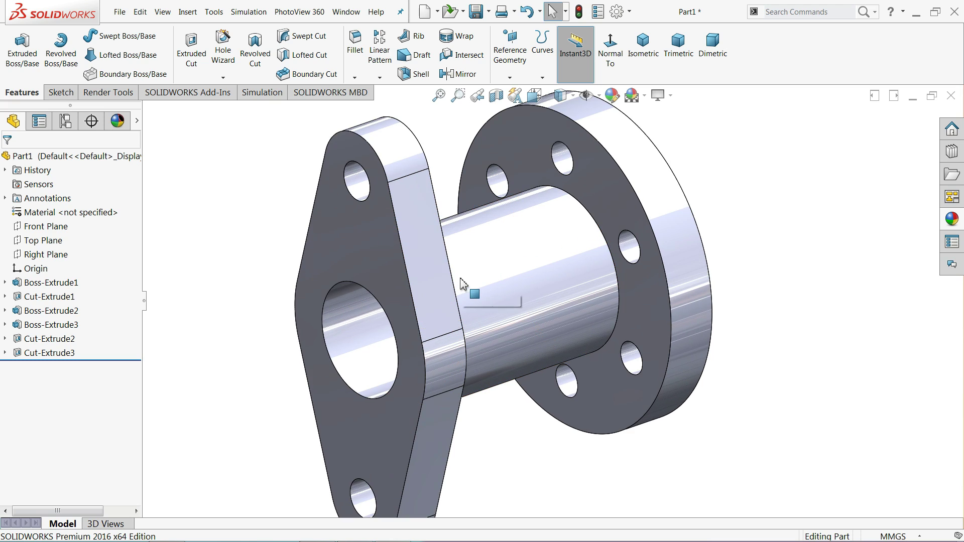
{"action": "scroll", "coordinate": [448, 301], "scroll_direction": "up", "scroll_amount": 2}
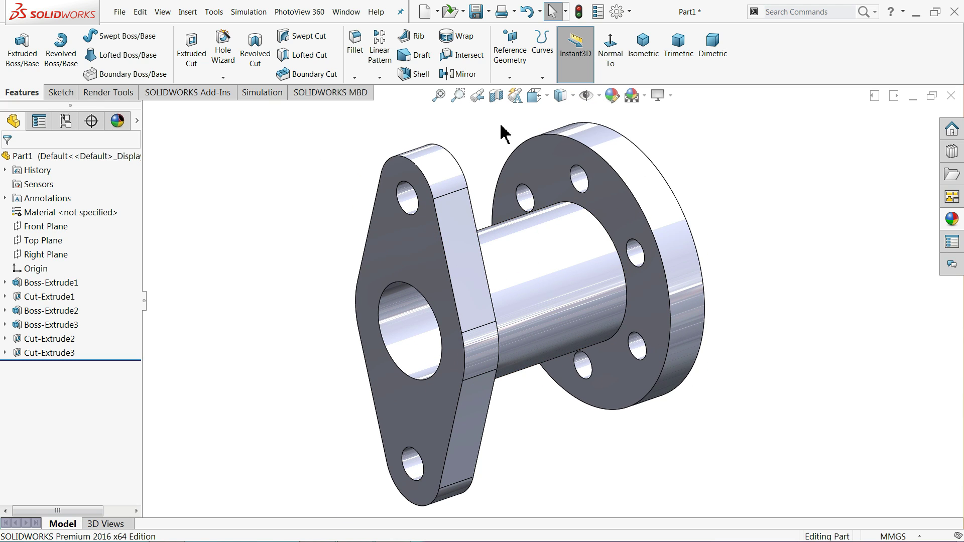
{"action": "left_click", "coordinate": [497, 96]}
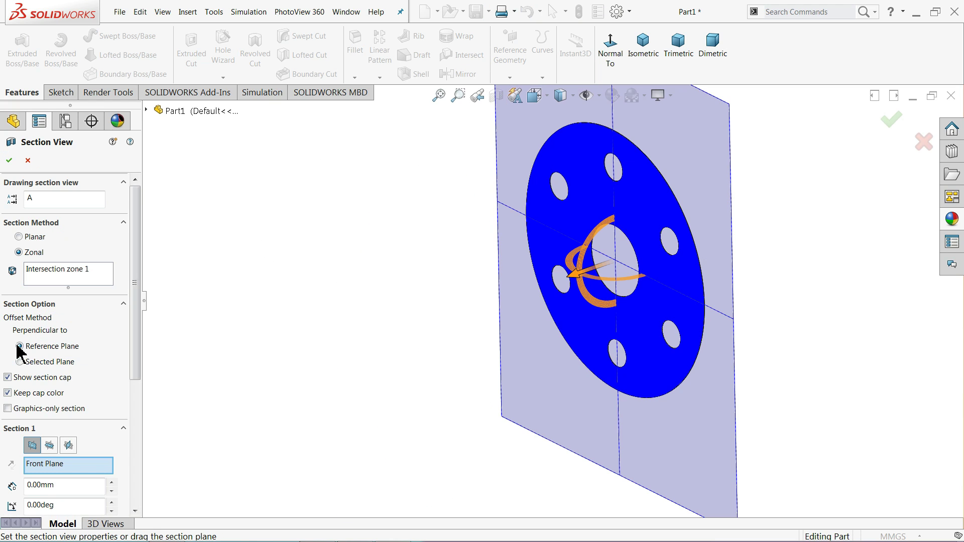
{"action": "left_click", "coordinate": [48, 447]}
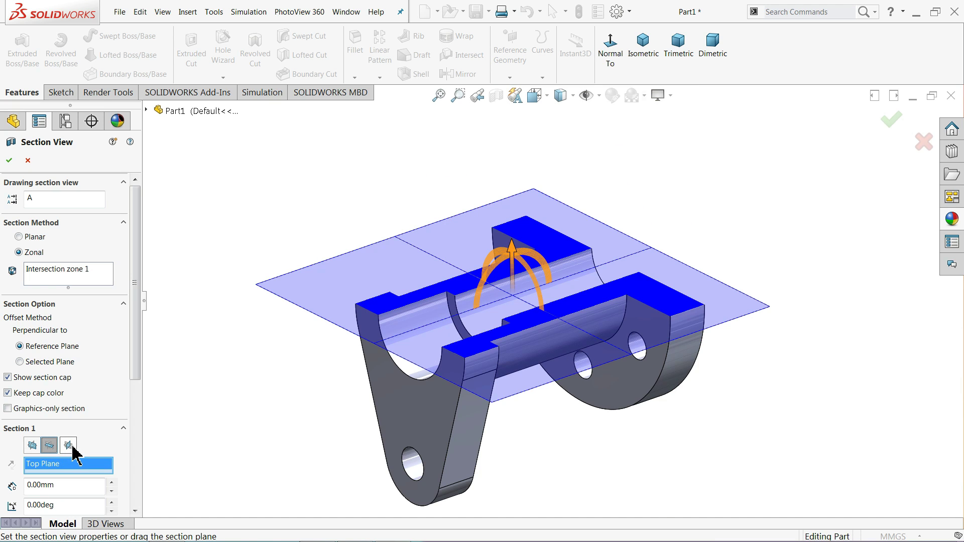
{"action": "left_click", "coordinate": [68, 446]}
{"action": "left_click", "coordinate": [9, 161]}
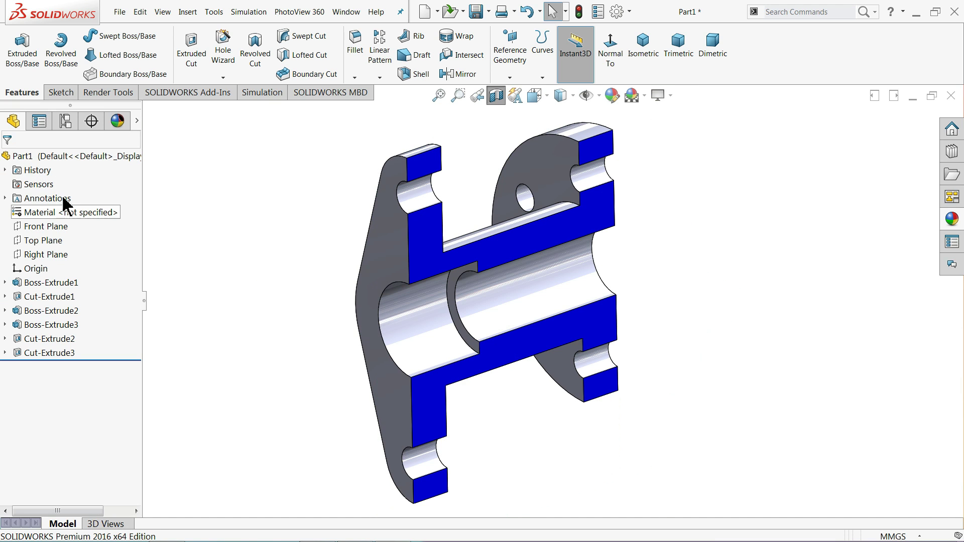
{"action": "mouse_move", "coordinate": [251, 322]}
{"action": "middle_mouse_down"}
{"action": "mouse_move", "coordinate": [226, 303]}
{"action": "mouse_move", "coordinate": [241, 278]}
{"action": "mouse_move", "coordinate": [241, 236]}
{"action": "mouse_move", "coordinate": [241, 312]}
{"action": "mouse_move", "coordinate": [261, 324]}
{"action": "middle_mouse_up"}
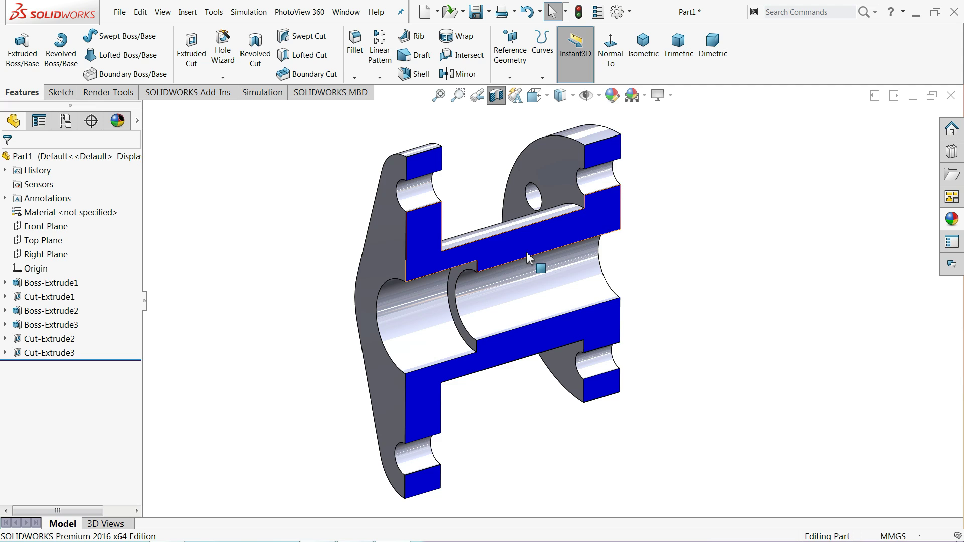
- Turn off the section view and apply brushed steel from Appearances > Metal > Steel
{"action": "left_click", "coordinate": [496, 96]}
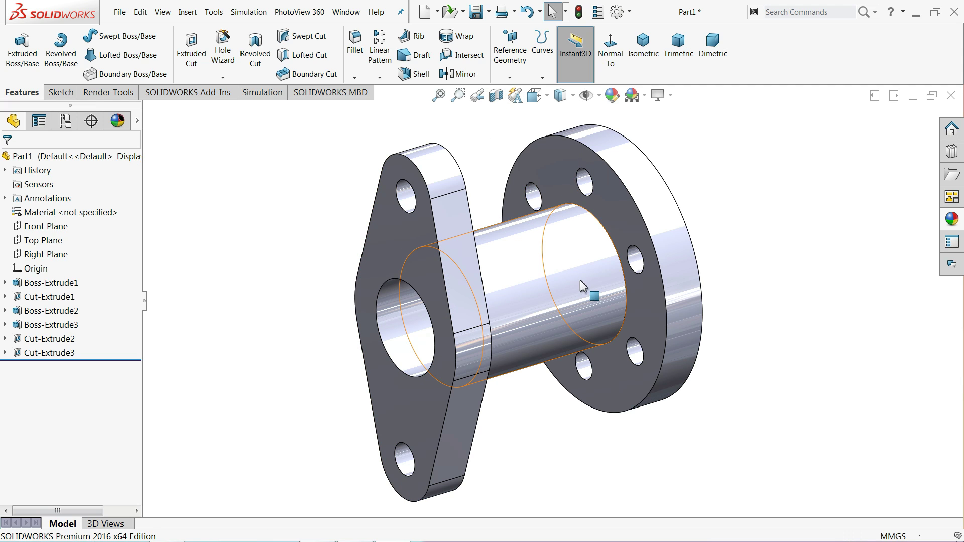
{"action": "left_click", "coordinate": [952, 221]}
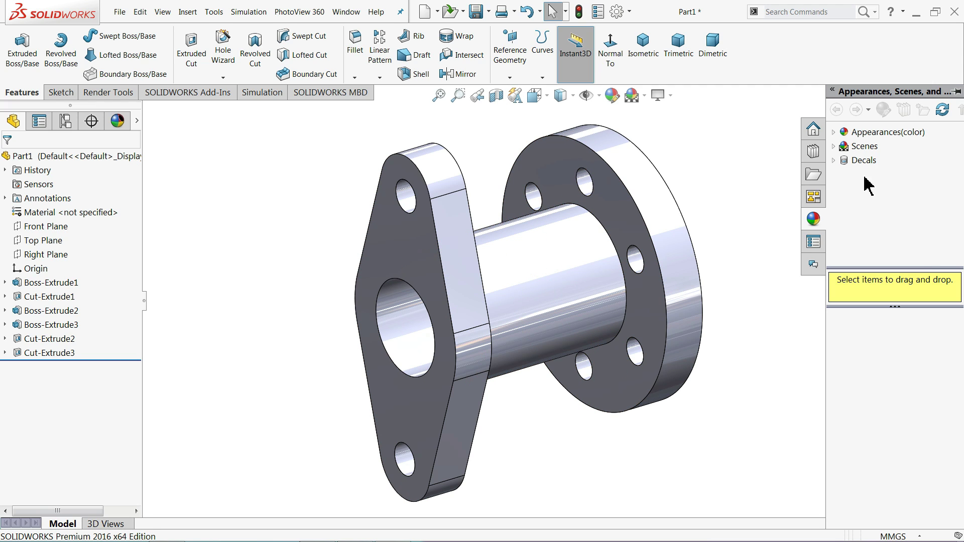
{"action": "left_click", "coordinate": [844, 132]}
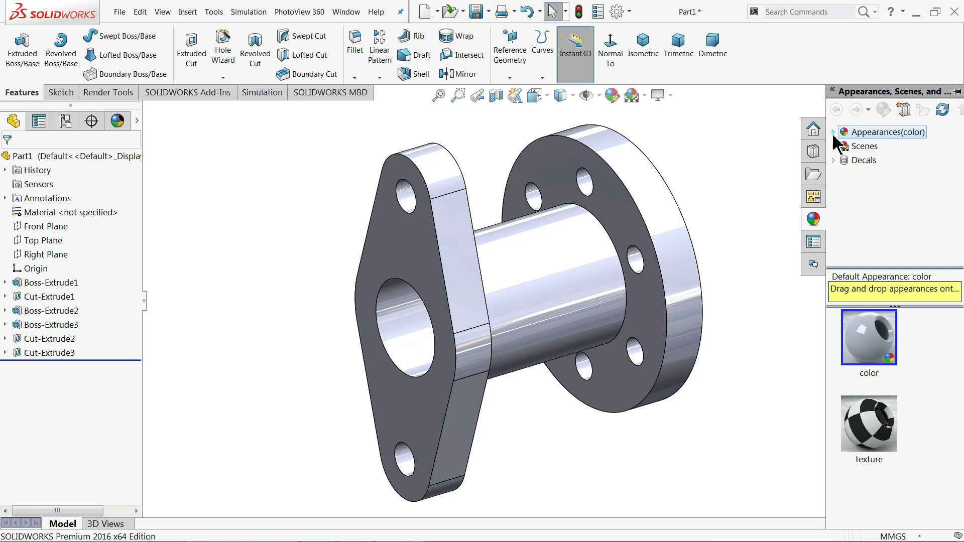
{"action": "left_click", "coordinate": [833, 133]}
{"action": "left_click", "coordinate": [873, 163]}
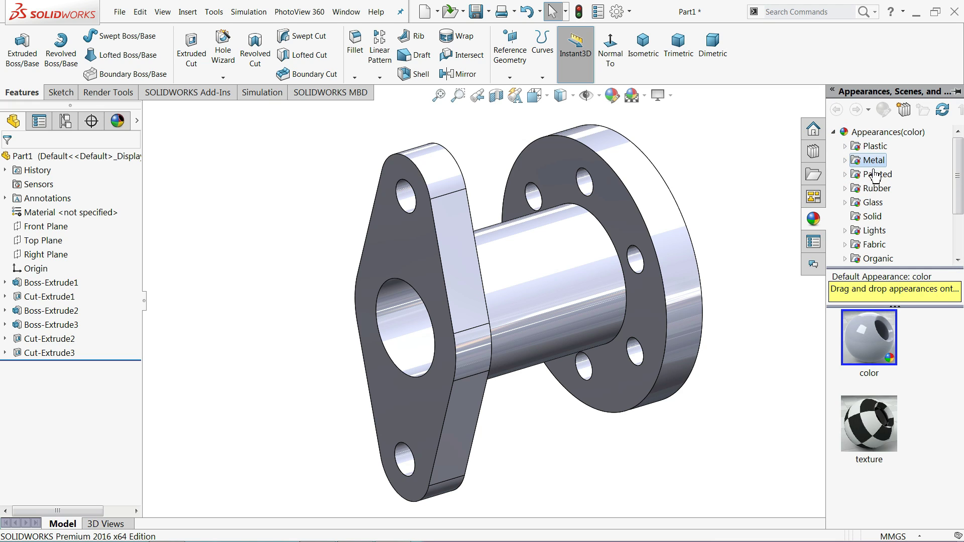
{"action": "left_click", "coordinate": [855, 444]}
{"action": "double_click", "coordinate": [850, 165]}
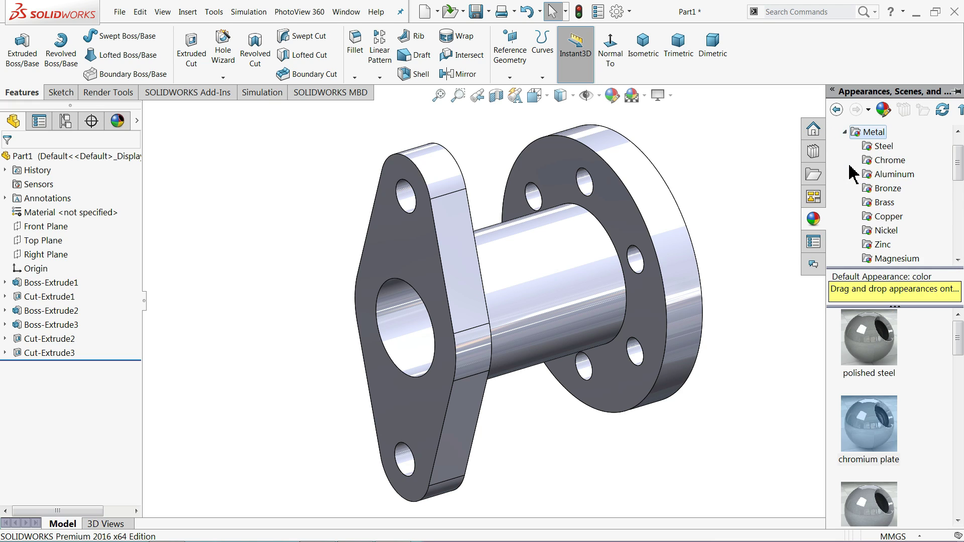
{"action": "double_click", "coordinate": [864, 431]}
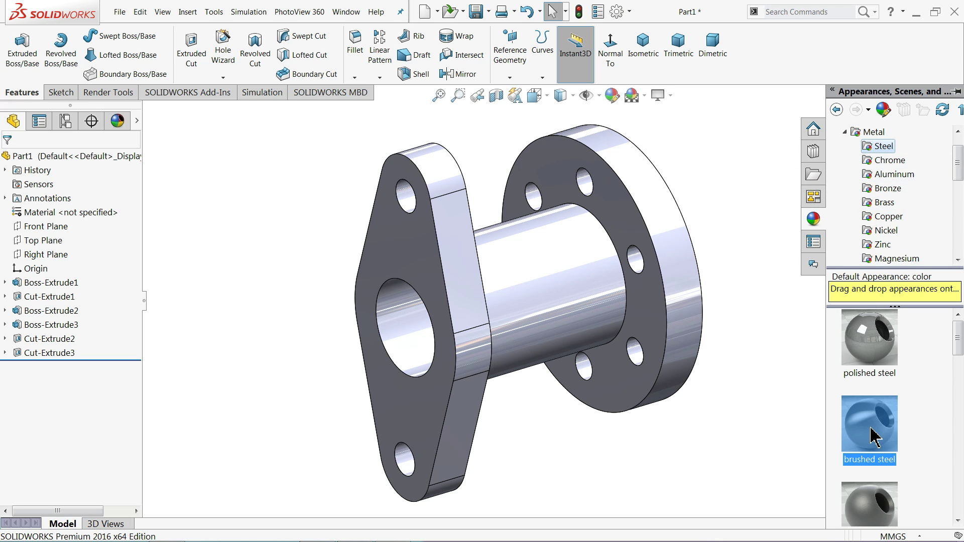